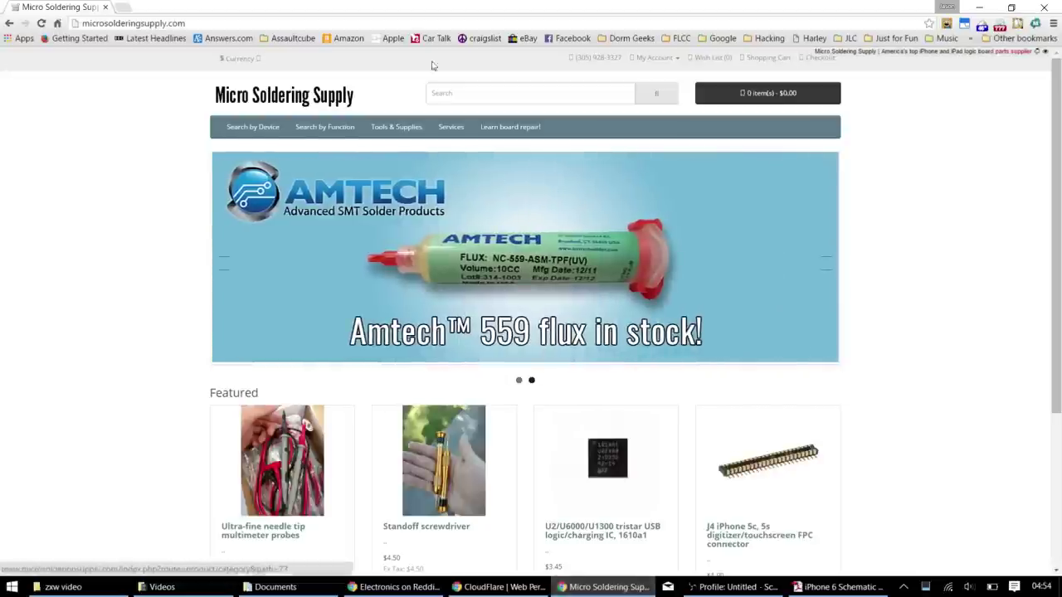
left_click(414, 20)
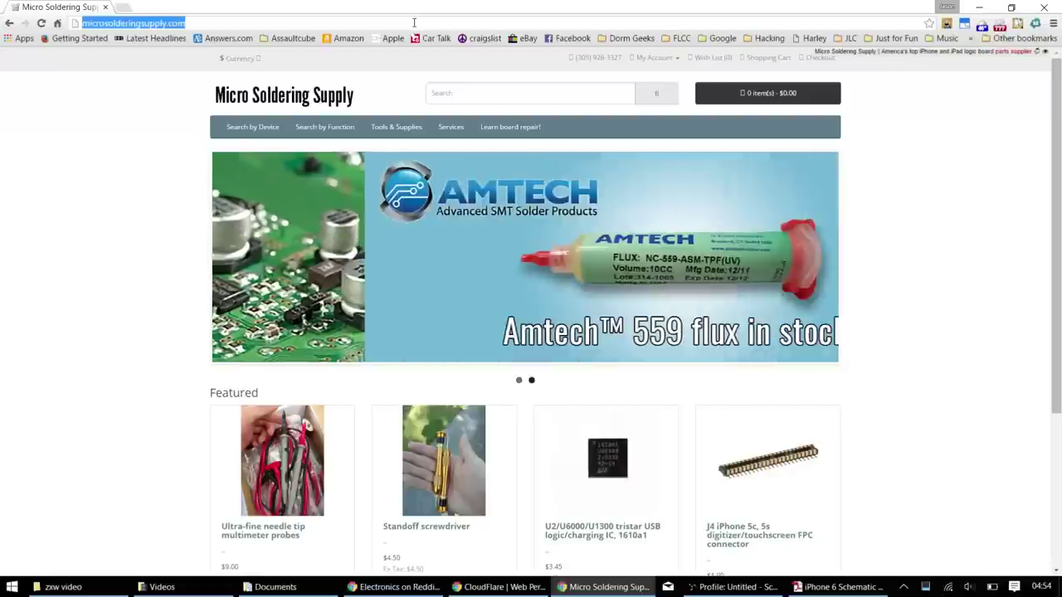
type("t")
key("Return")
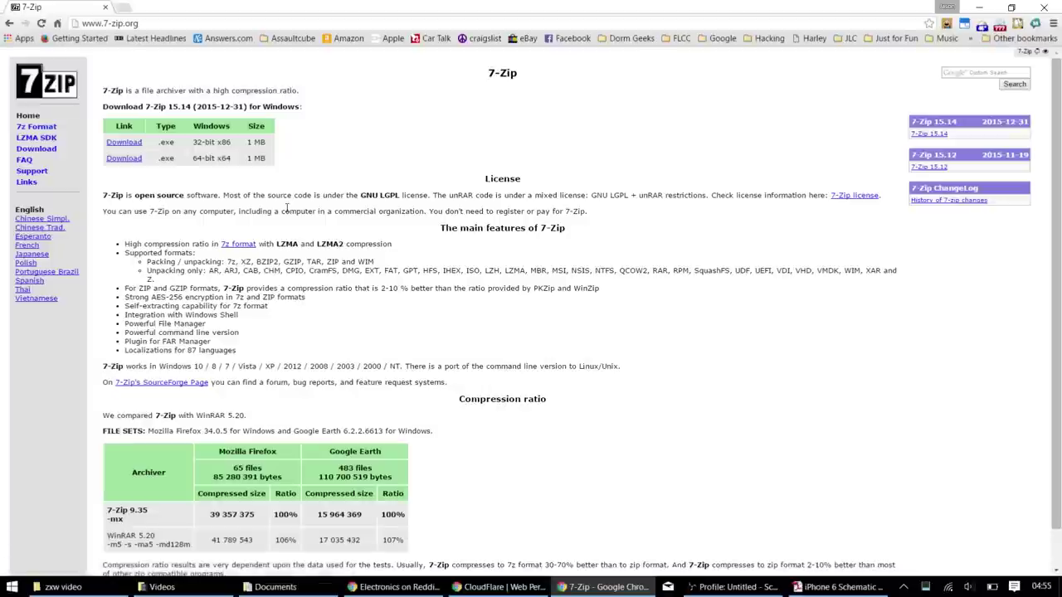
- Open the ZXW tools website at zxwtools.com
left_click(370, 28)
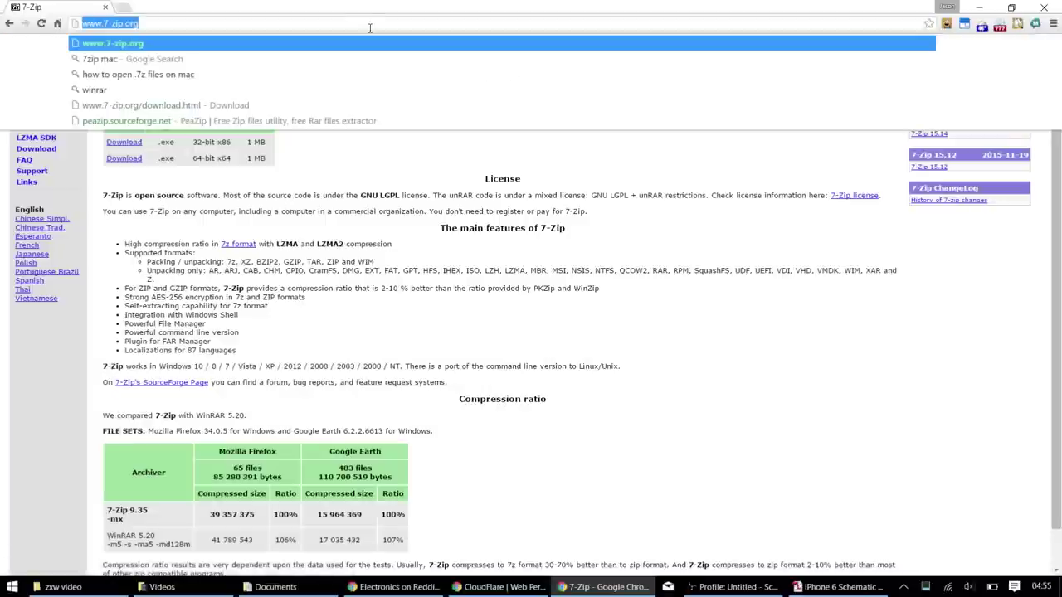
type("zxwtools")
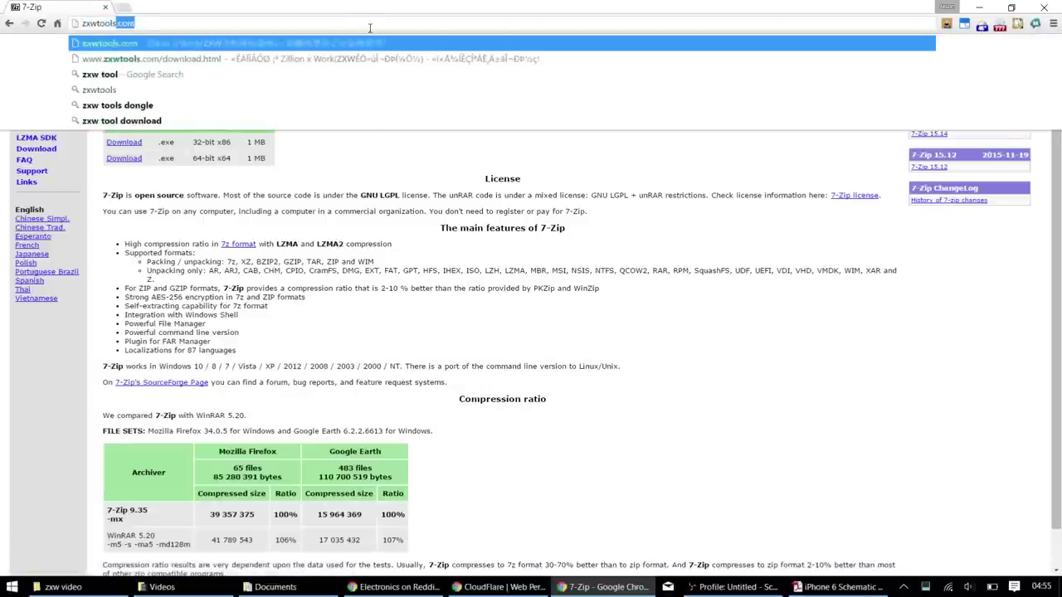
key("Return")
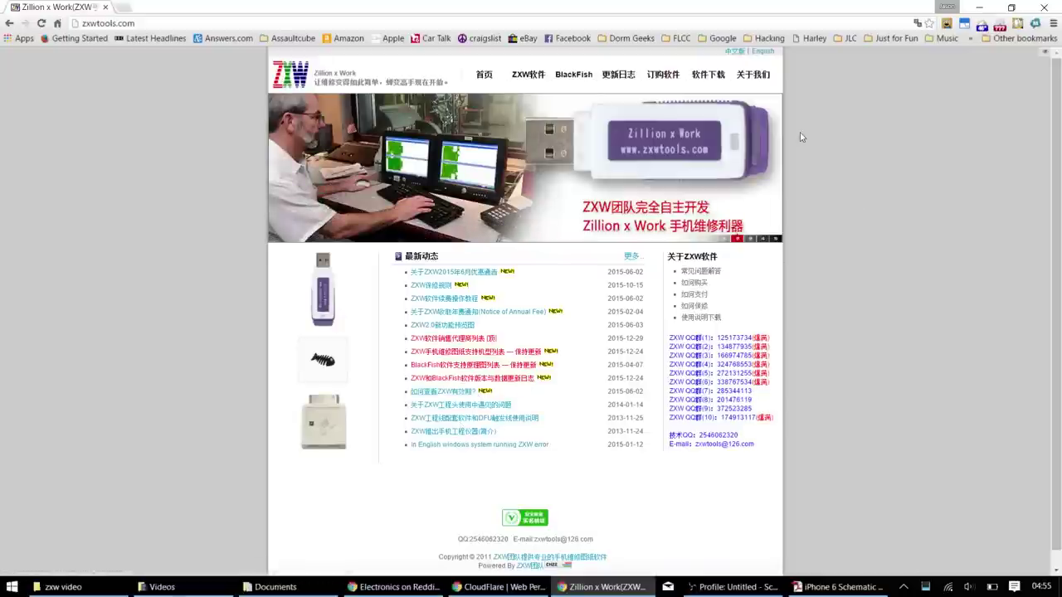
- Try the site's English version, return to the Chinese home page and open its software download page
left_click(764, 52)
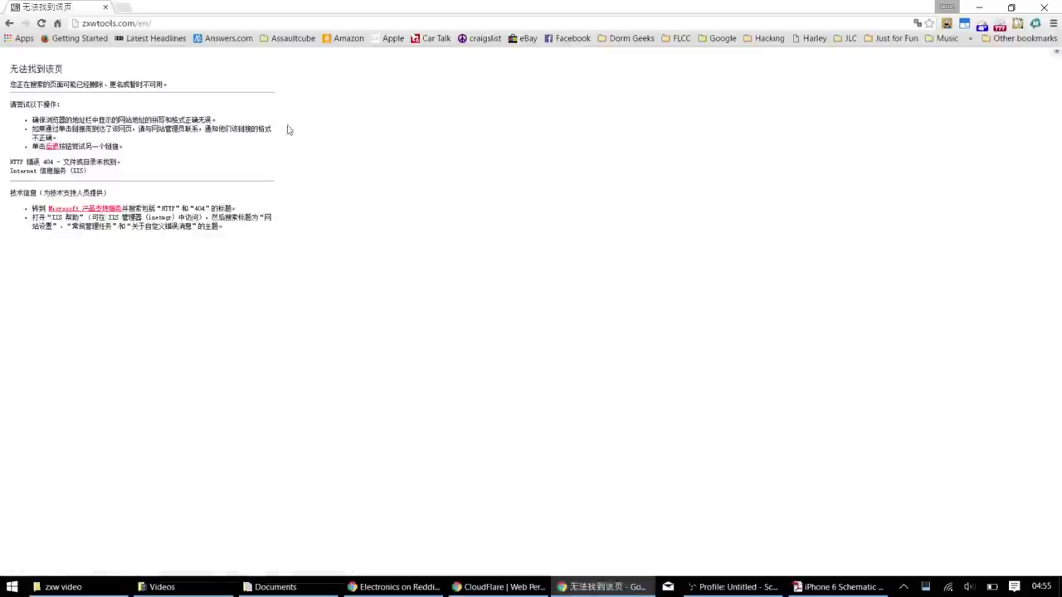
key("alt+Left")
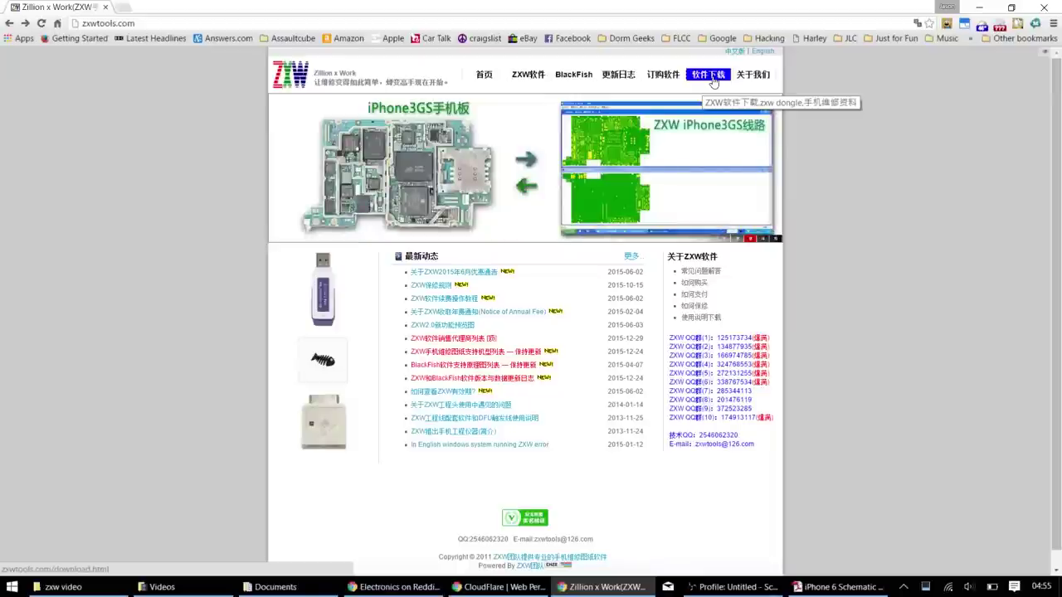
left_click(712, 77)
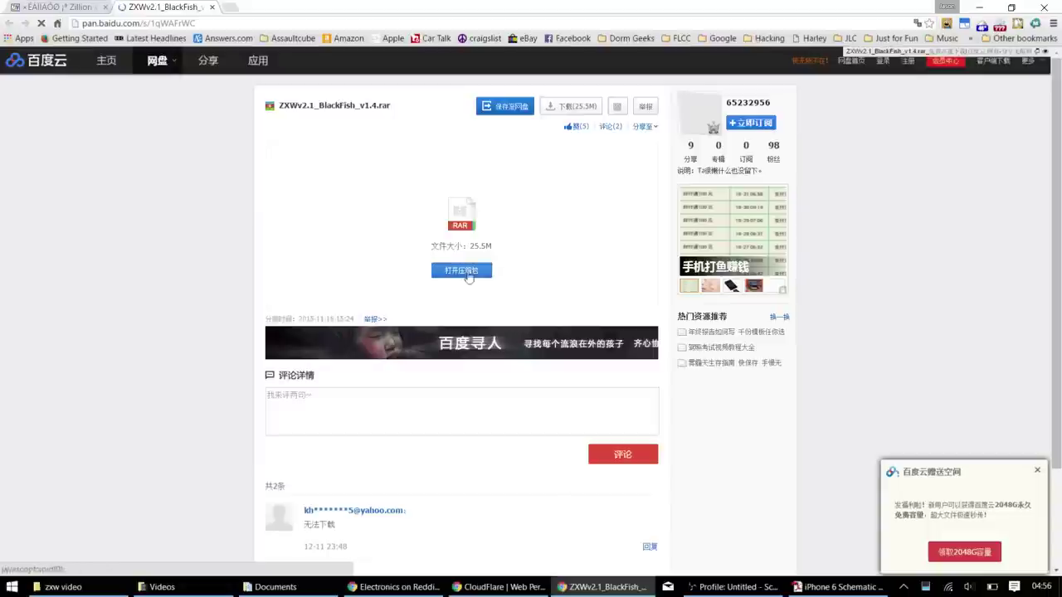
- Dismiss the Baidu login prompt and request the download of ZXWv2.1_BlackFish_v1.4.rar, submitting the image verification code
left_click(469, 278)
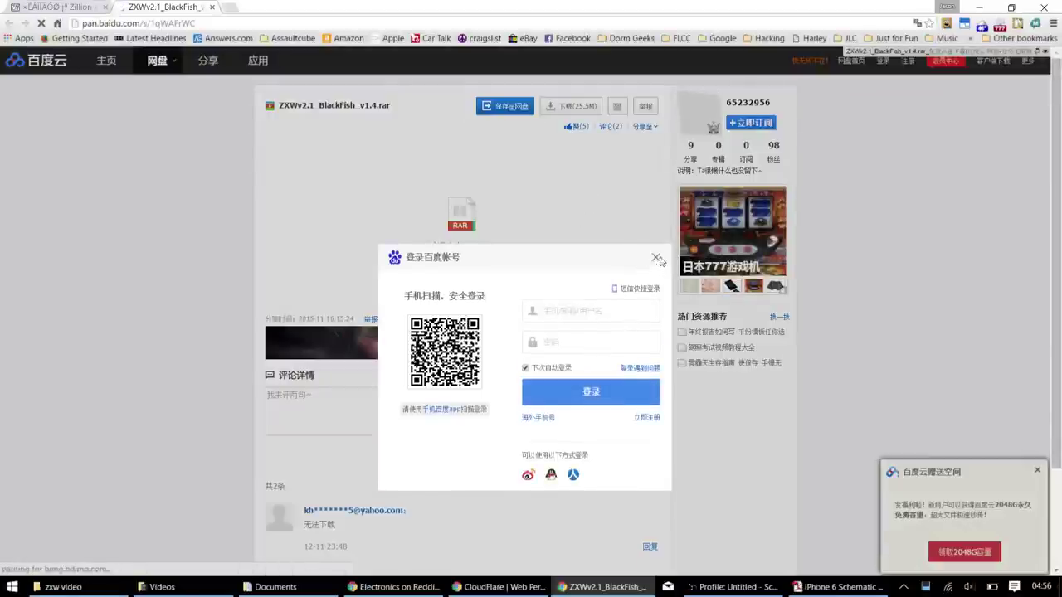
left_click(654, 262)
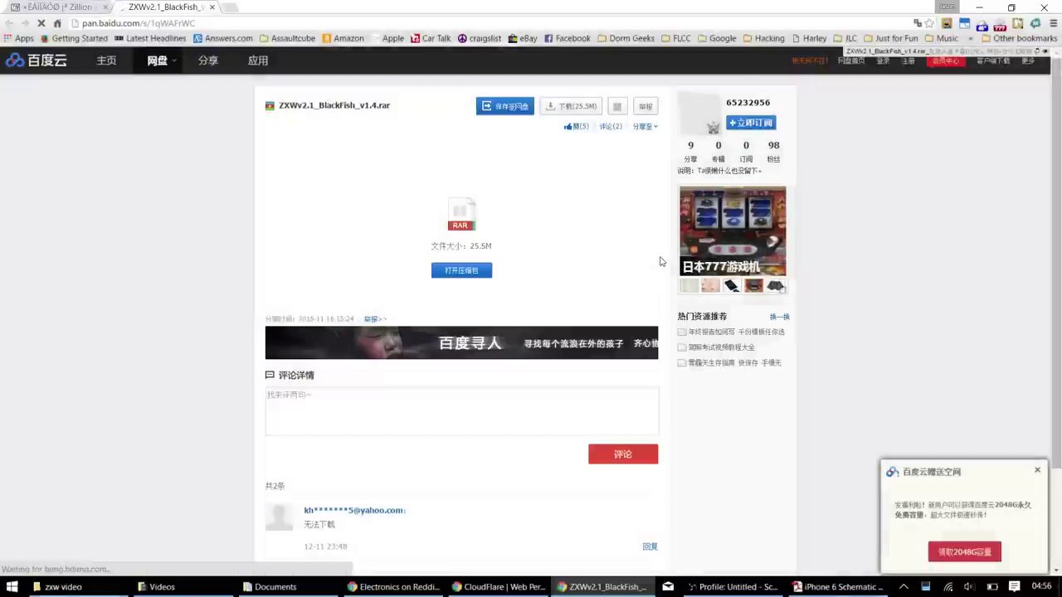
left_click(568, 105)
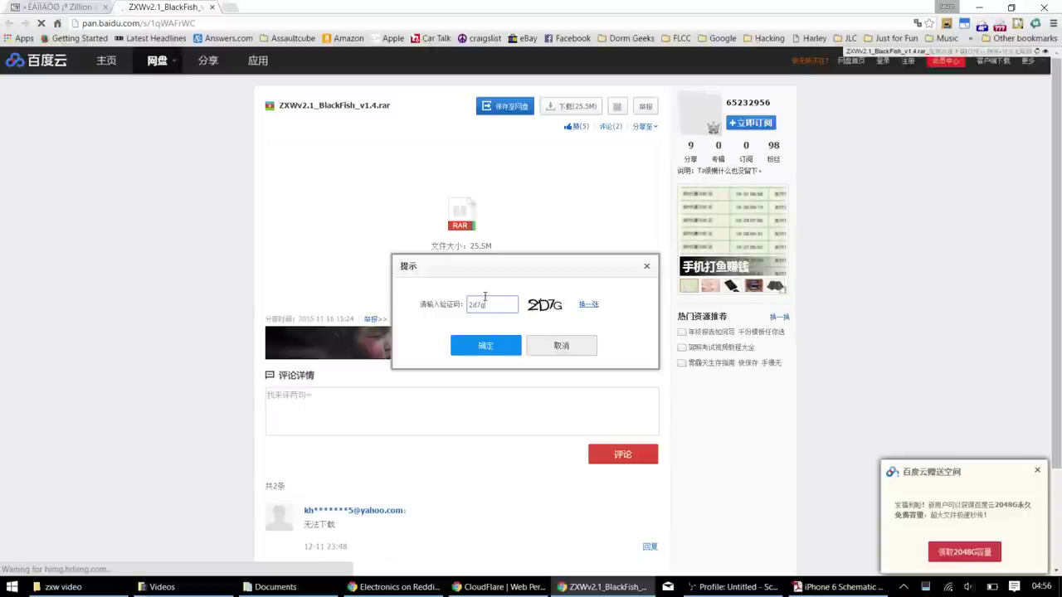
key("Return")
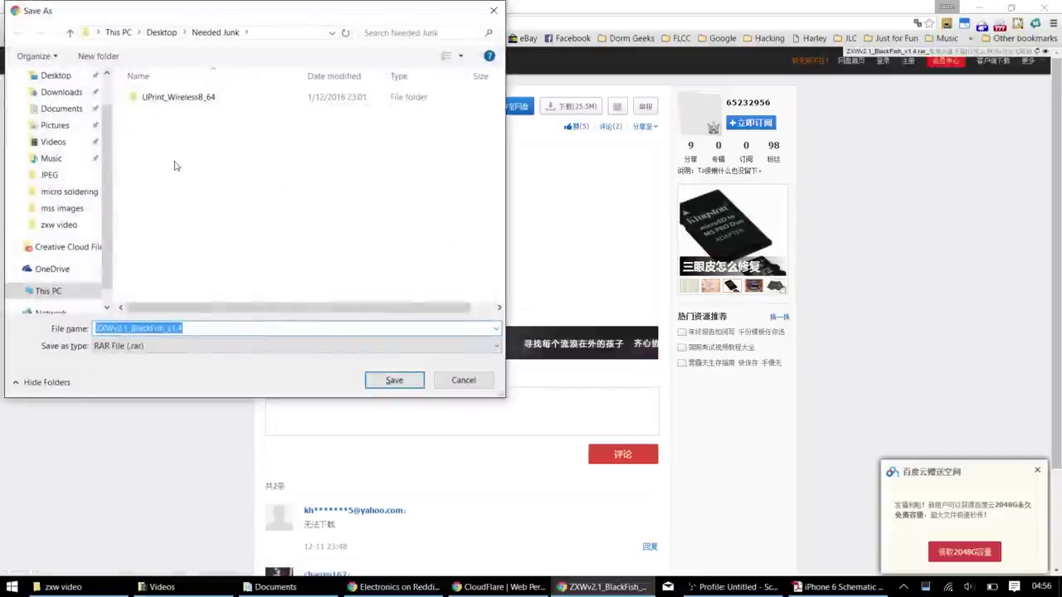
- Browse to the zxw video folder on the Desktop as the save location and cancel the save
left_click(54, 77)
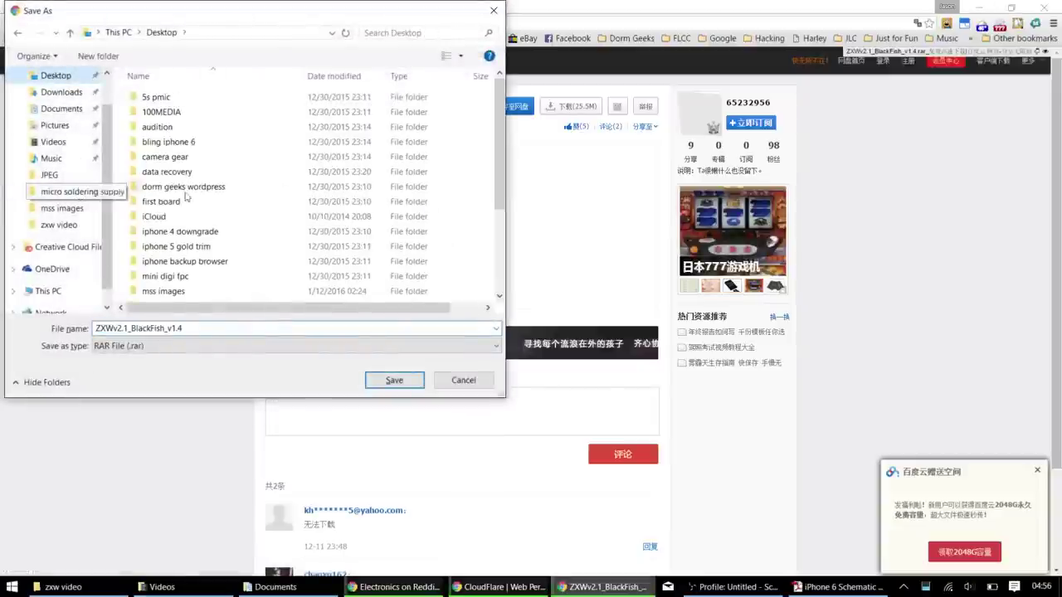
scroll(222, 193, "down", 3)
double_click(166, 293)
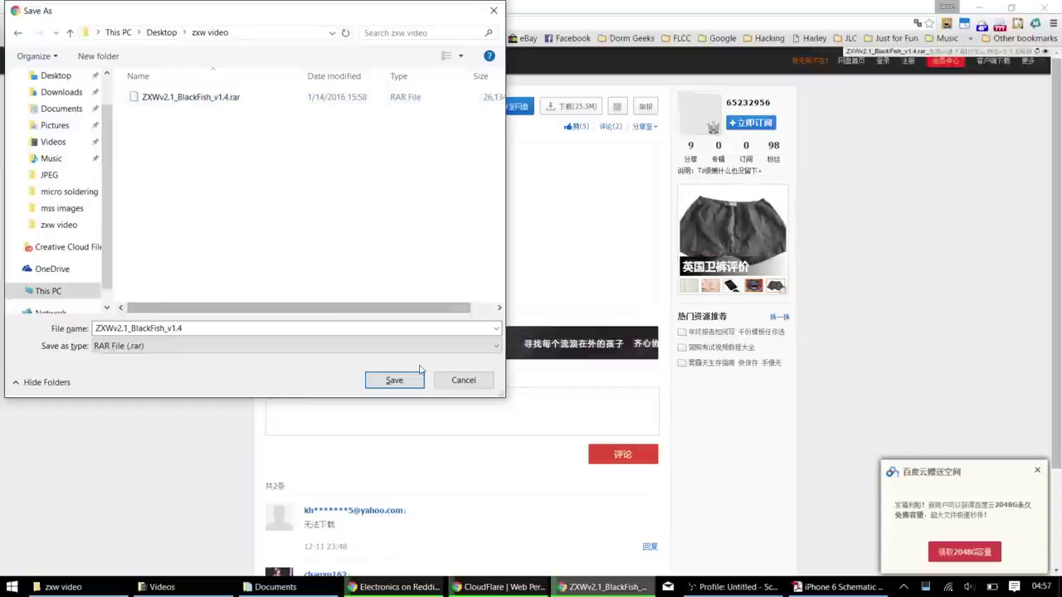
left_click(462, 380)
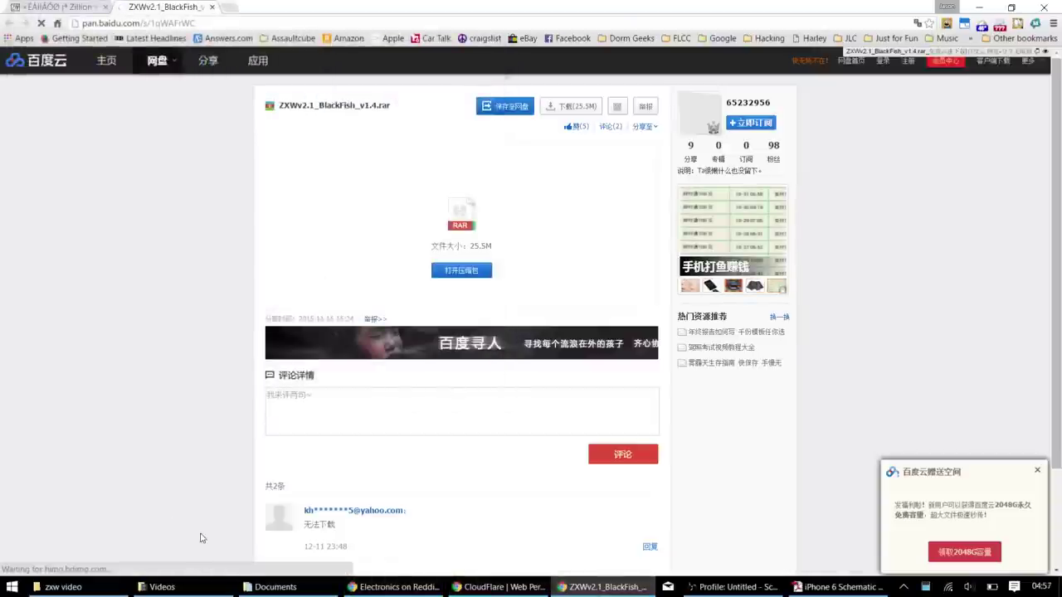
- Switch to the zxw video folder in File Explorer and extract ZXWv2.1_BlackFish_v1.4.rar there with 7-Zip
left_click(60, 586)
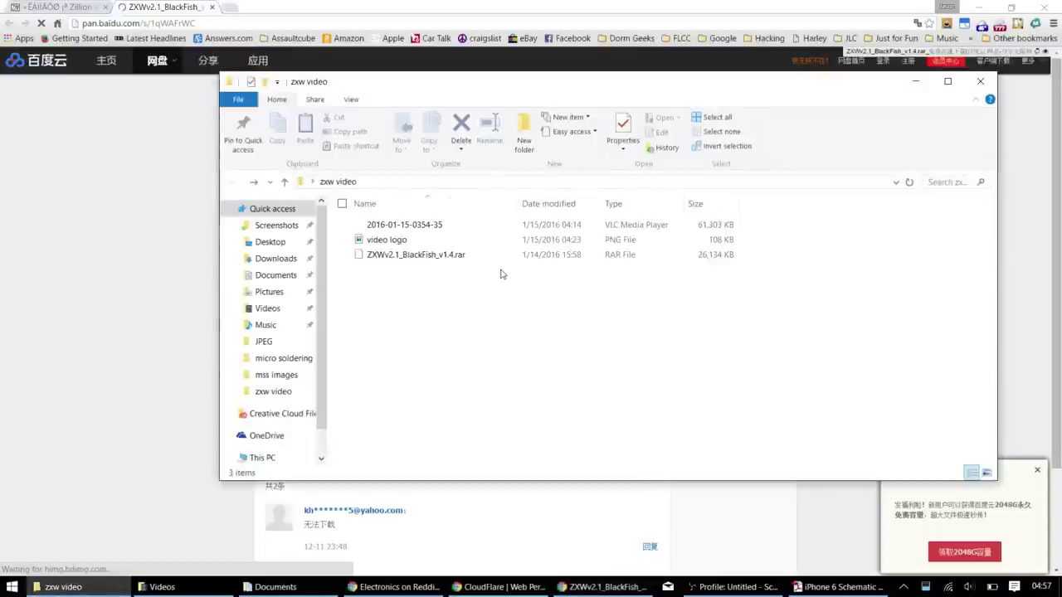
left_click(420, 258)
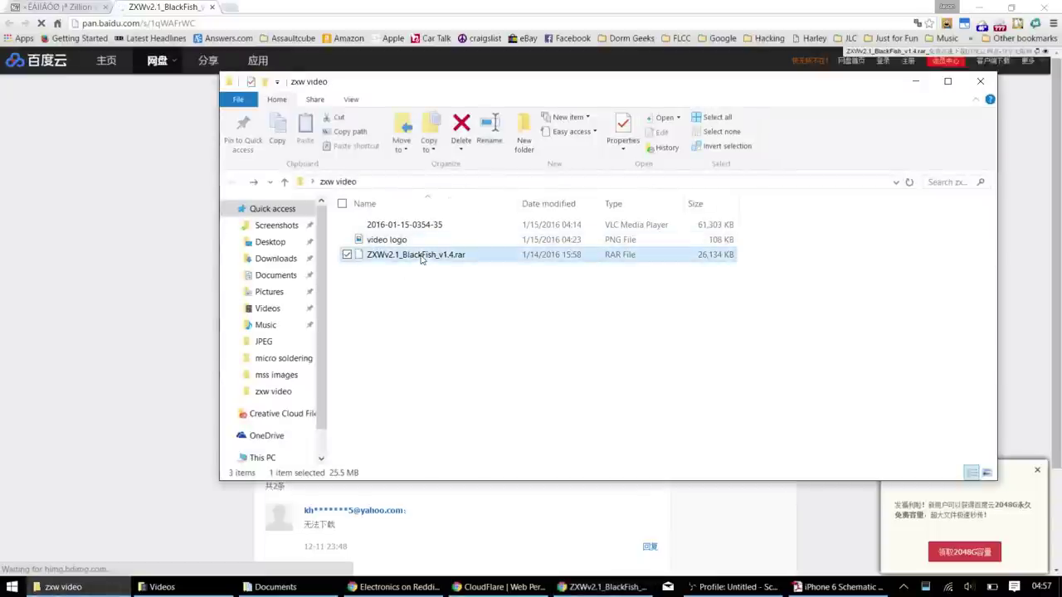
right_click(420, 258)
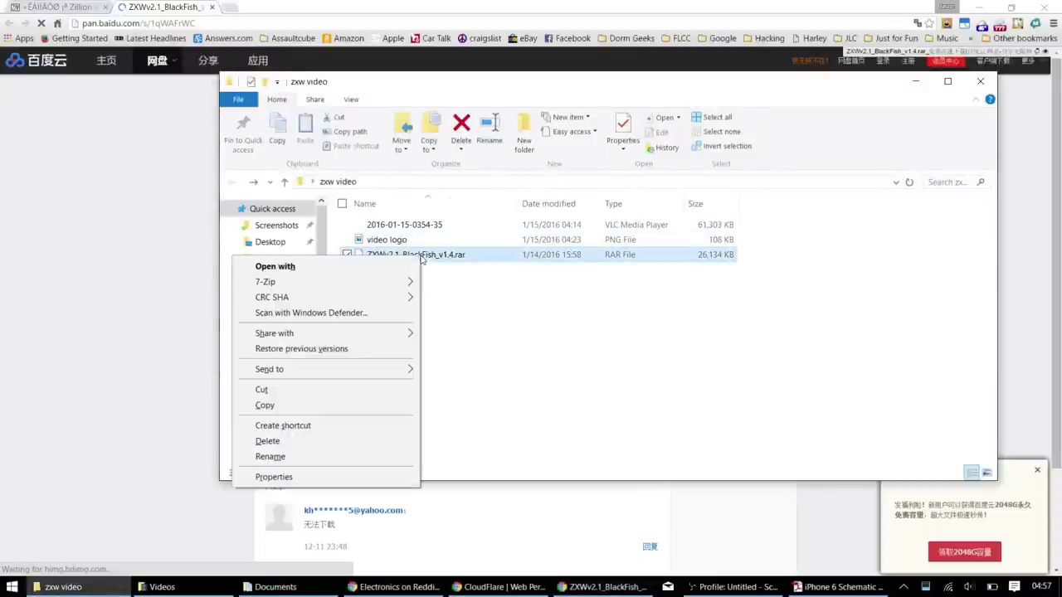
mouse_move(324, 282)
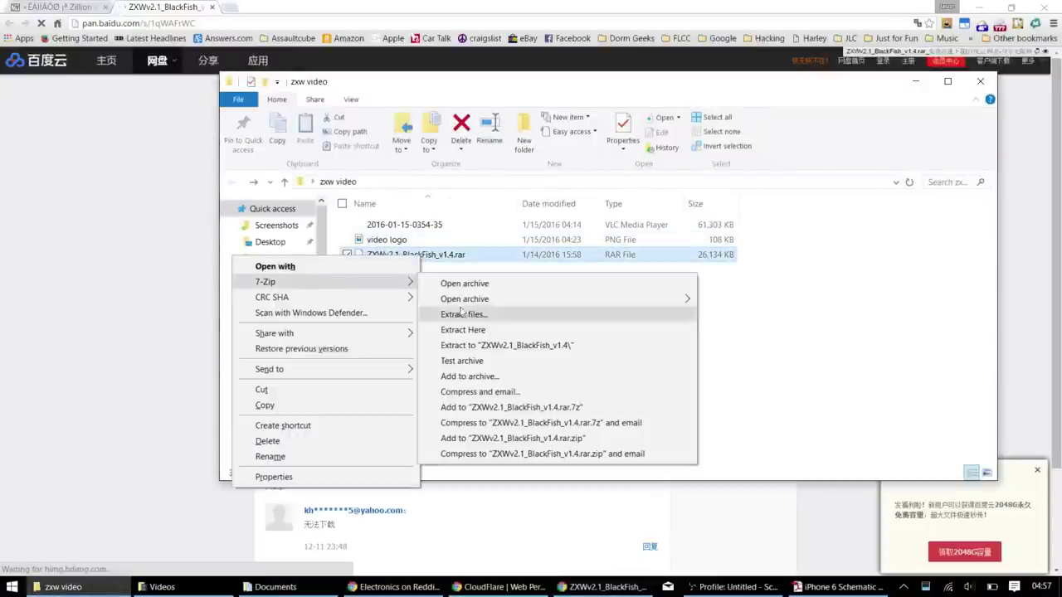
left_click(485, 335)
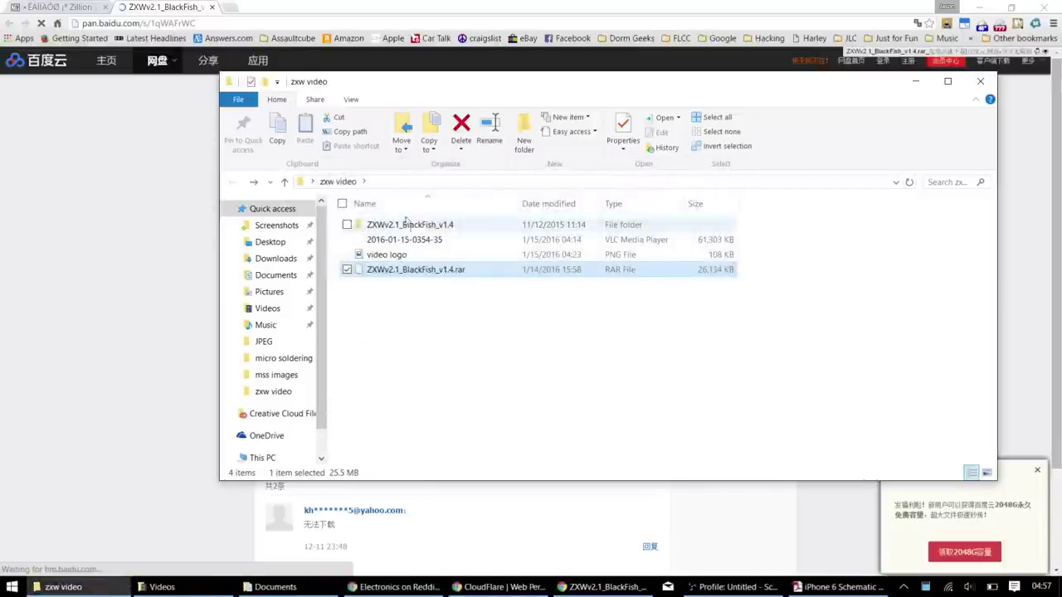
- Open the extracted ZXWv2.1_BlackFish_v1.4 folder and examine its files, especially the ZXW2.1 and BlackFish1.4 applications
double_click(396, 226)
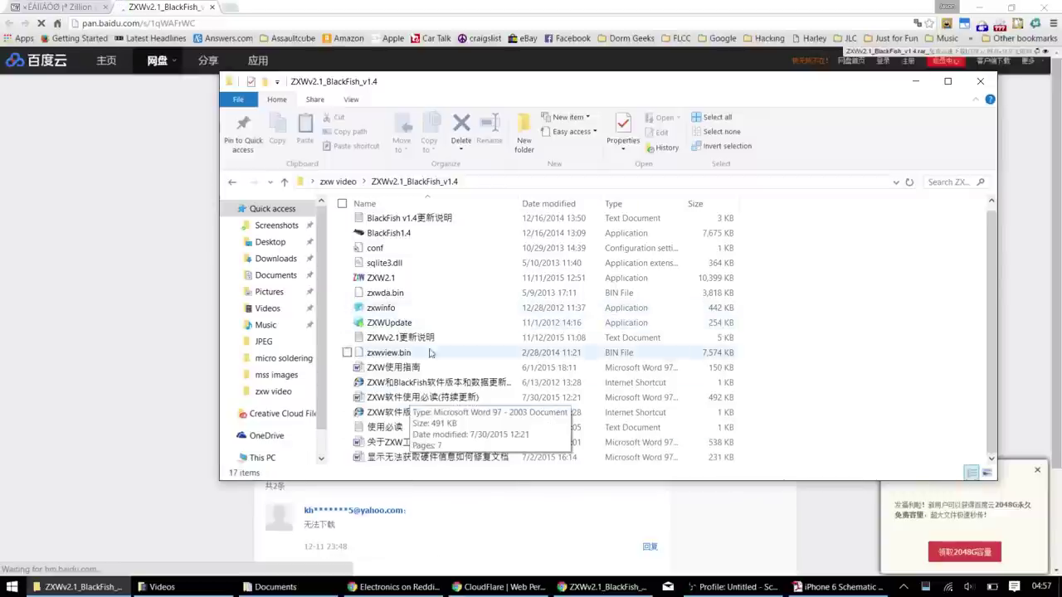
left_click(402, 456)
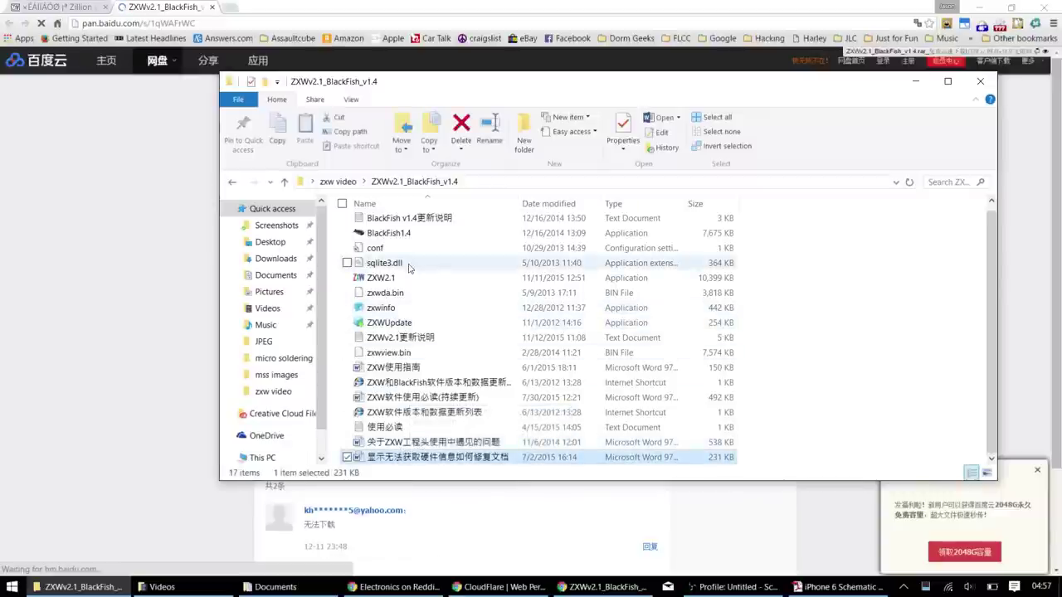
left_click(423, 412)
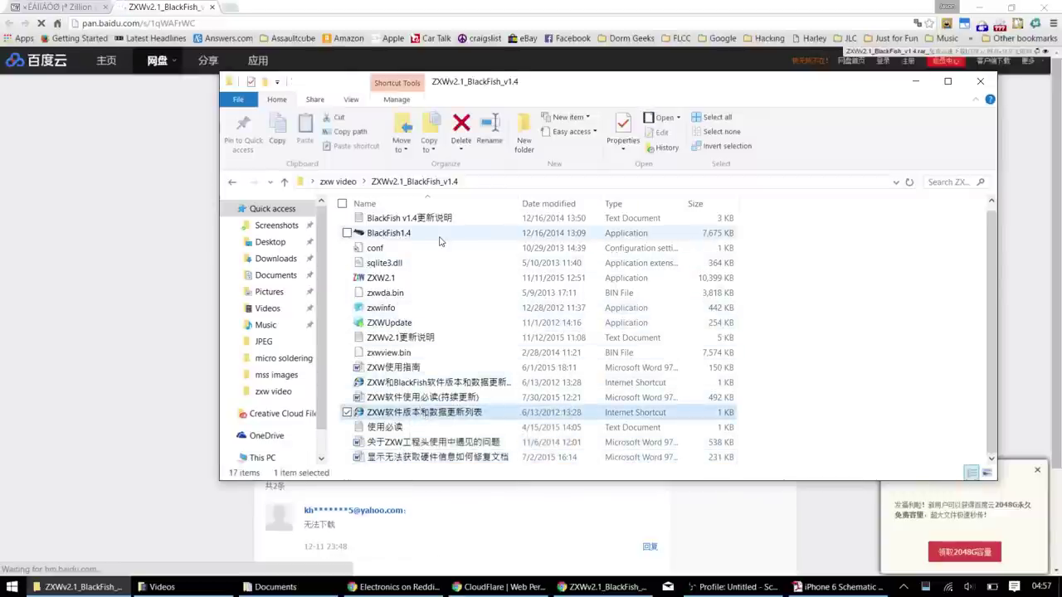
left_click(391, 279)
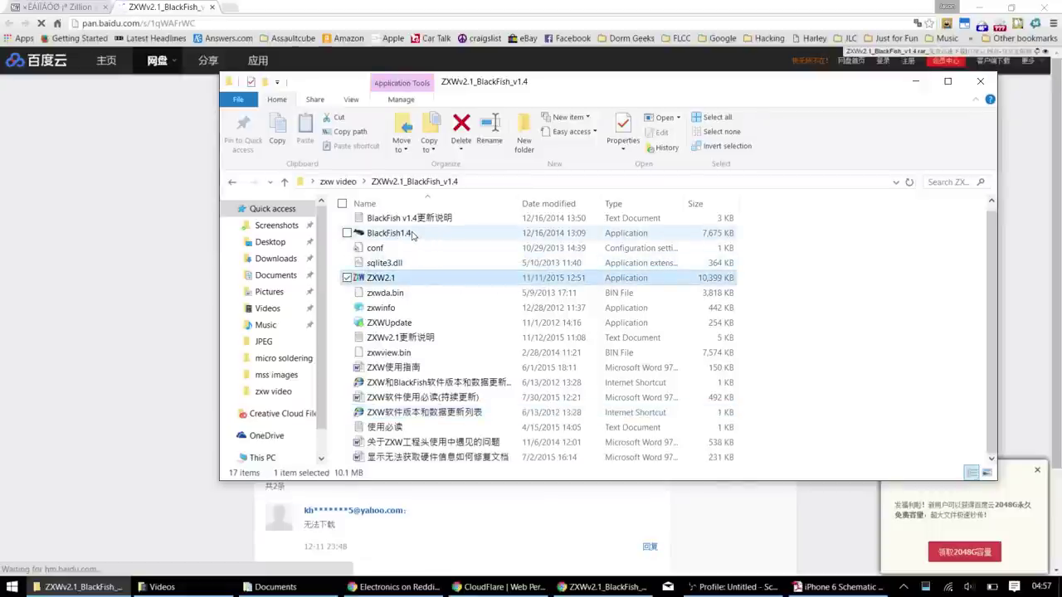
left_click(406, 233, "ctrl")
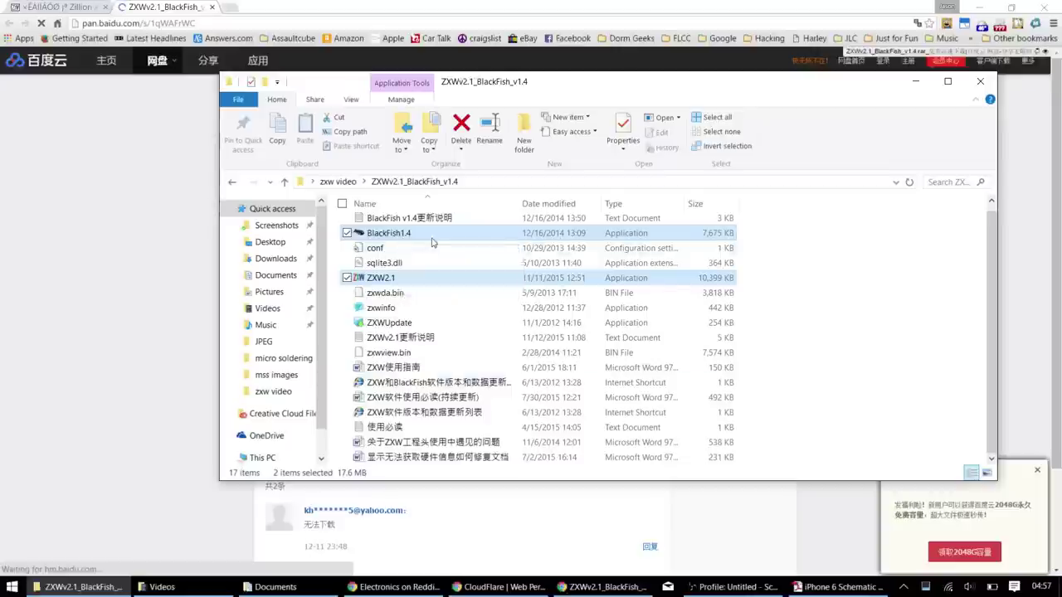
left_click(405, 278, "ctrl")
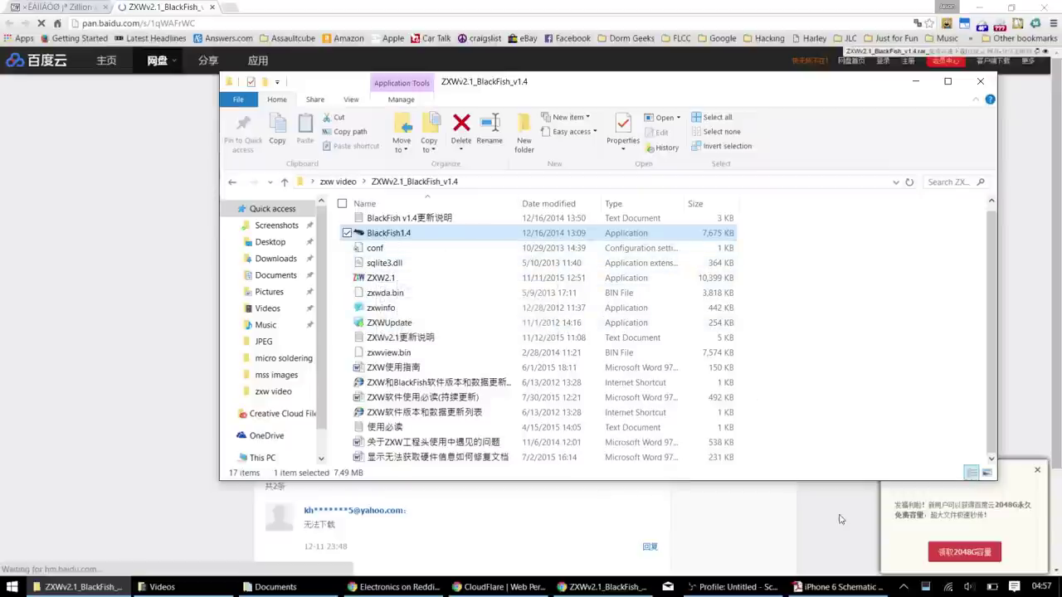
- Switch to the iPhone 6 schematic PDF in Acrobat and examine the board layout and the circuit schematic pages
left_click(840, 587)
scroll(754, 342, "down", 5)
scroll(755, 343, "left", 10)
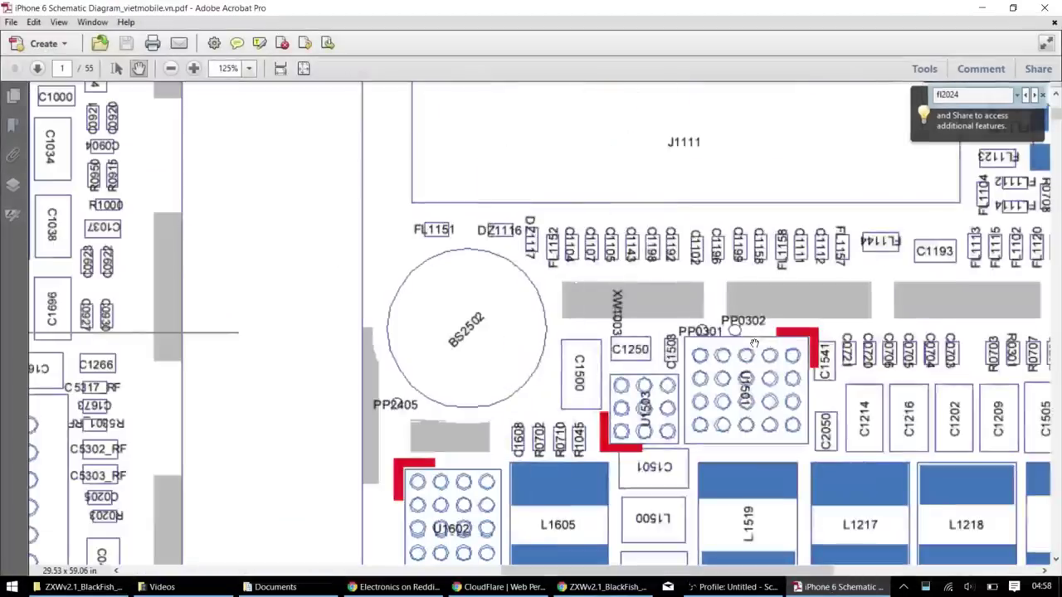
scroll(754, 343, "down", 3, "ctrl")
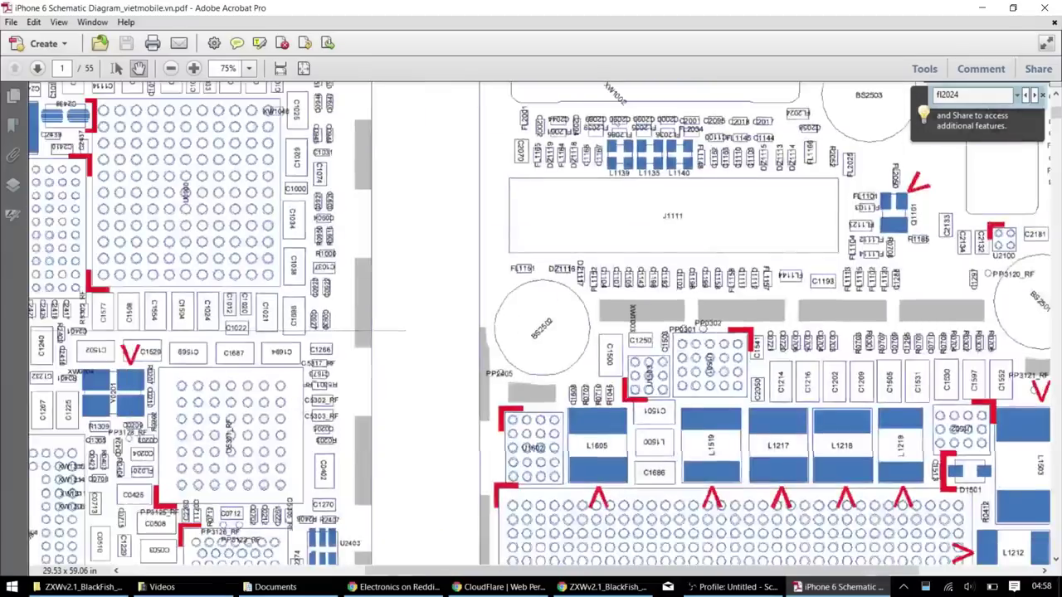
scroll(754, 343, "down", 10)
scroll(540, 324, "down", 15)
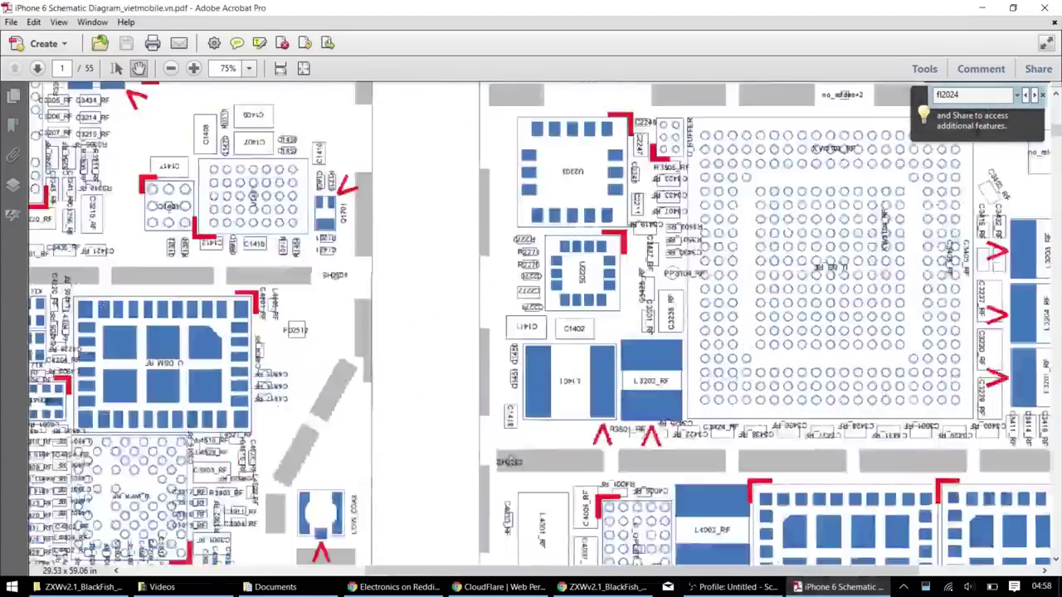
scroll(469, 325, "down", 15)
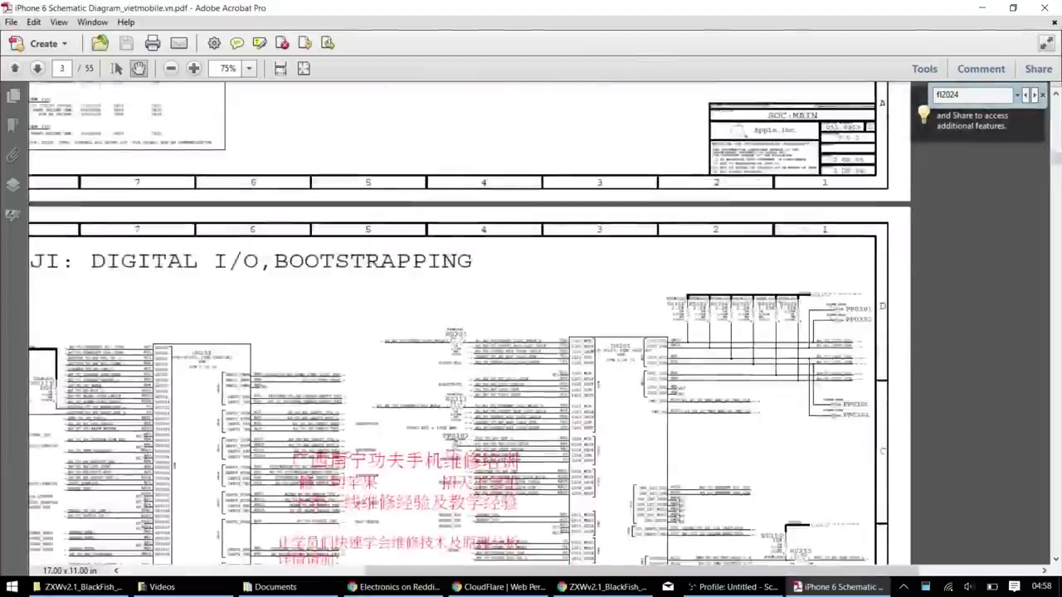
scroll(470, 325, "down", 3)
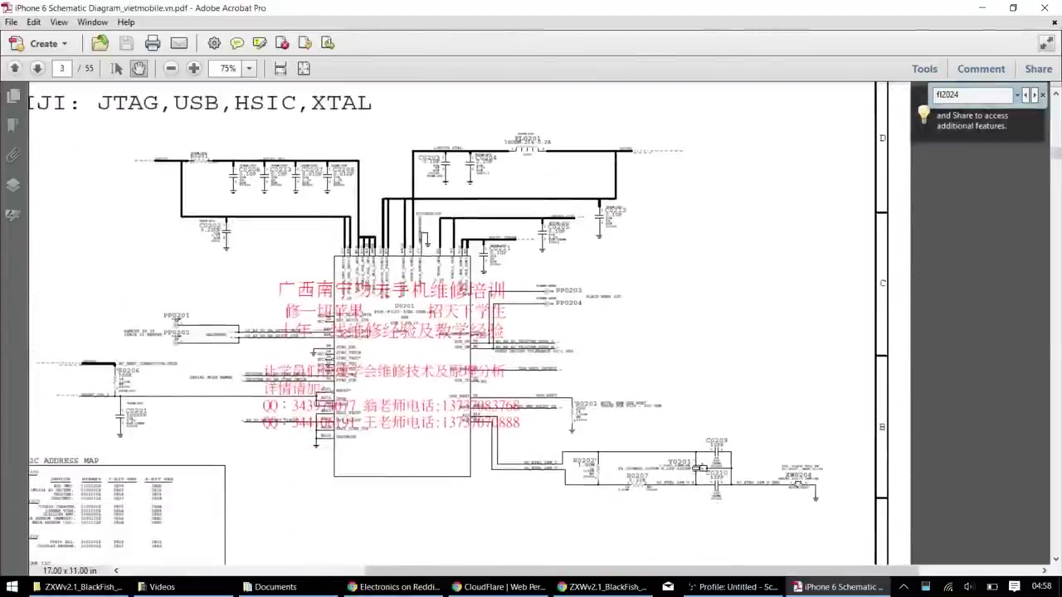
scroll(469, 325, "up", 1, "ctrl")
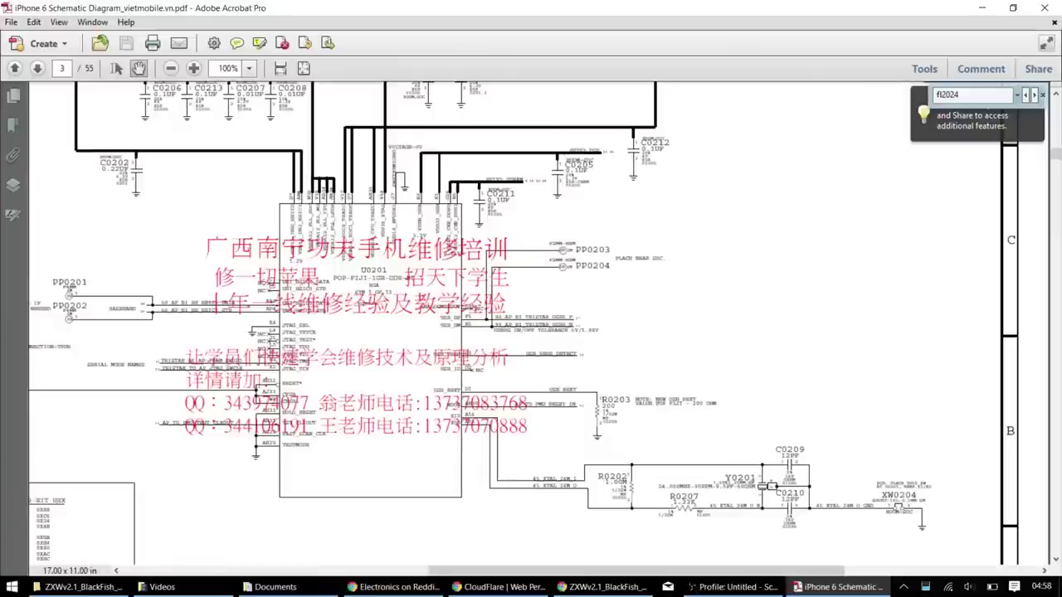
- Return to the ZXWv2.1_BlackFish_v1.4 folder in File Explorer and launch the ZXW2.1 application
left_click(79, 586)
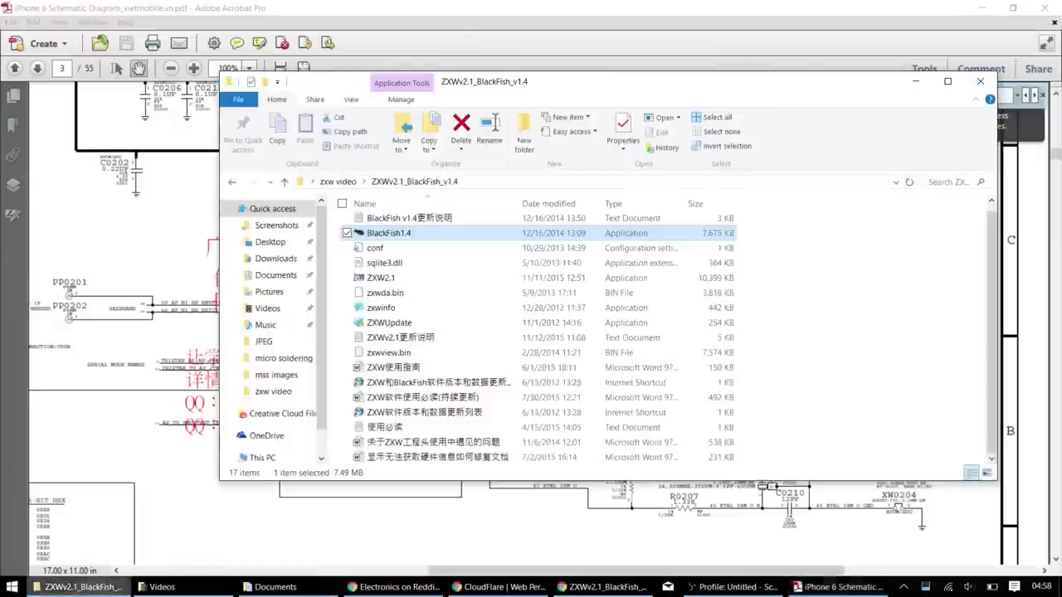
key("Down")
key("Down")
key("Down")
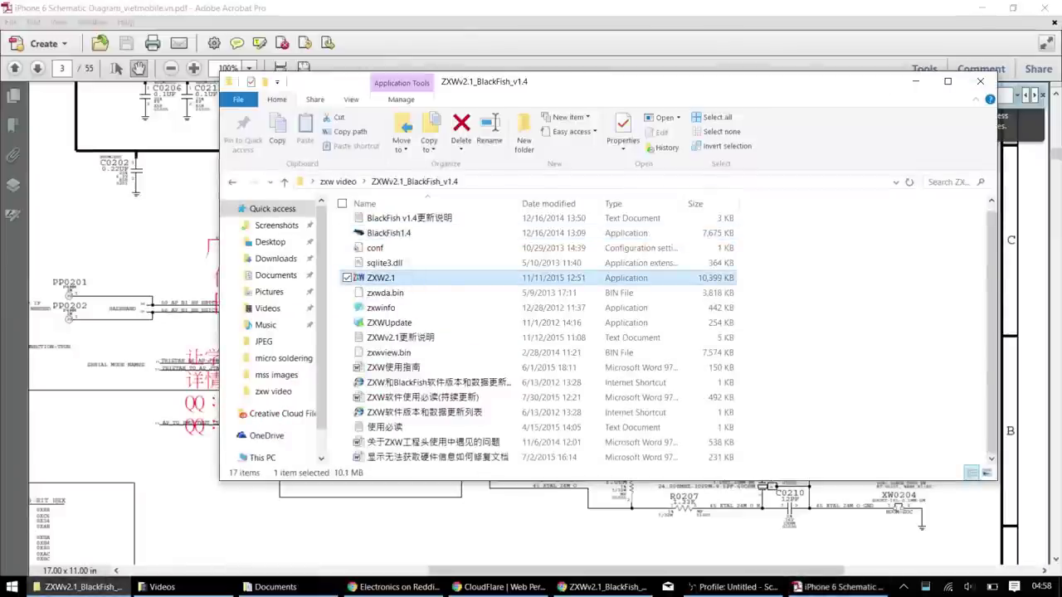
double_click(394, 280)
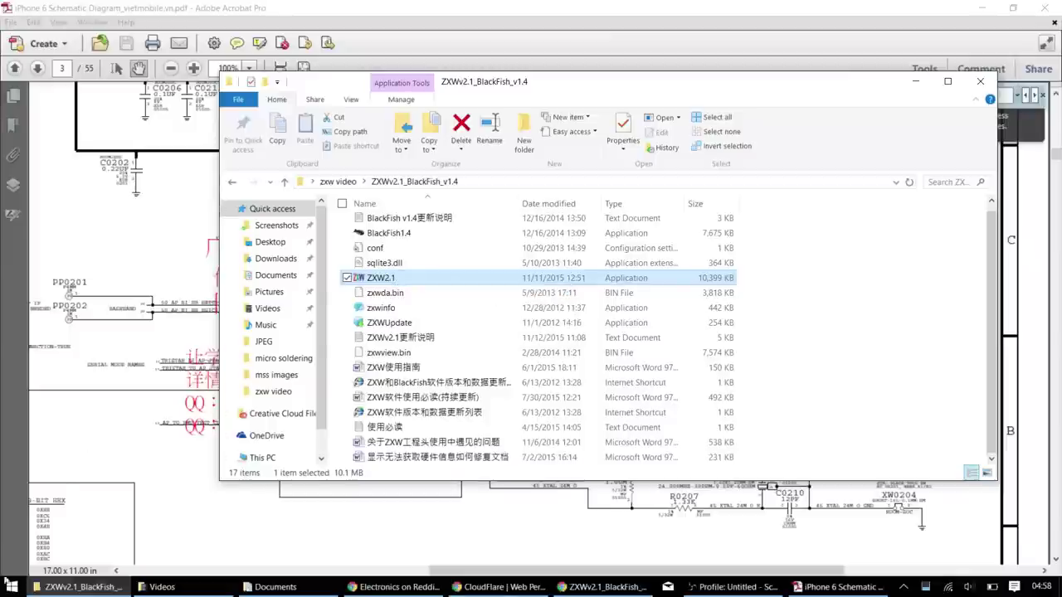
- Look up the ZXW entry in the Windows list of installed apps
key("super")
left_click(37, 557)
scroll(77, 400, "down", 10)
scroll(77, 400, "down", 5)
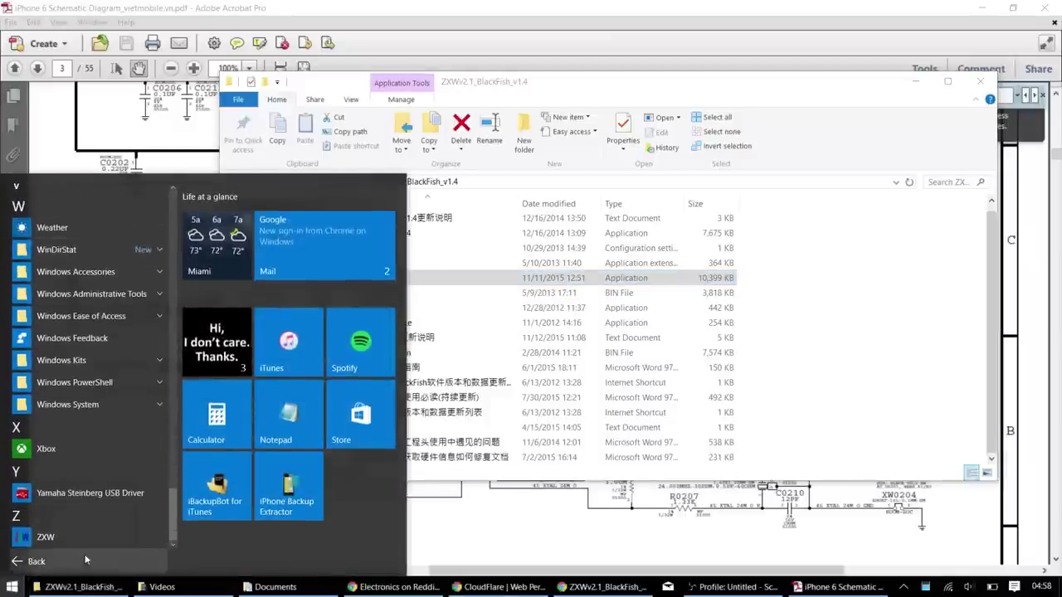
- Open a new File Explorer window and go to the %APPDATA% folder
left_click(24, 570)
left_click(33, 488)
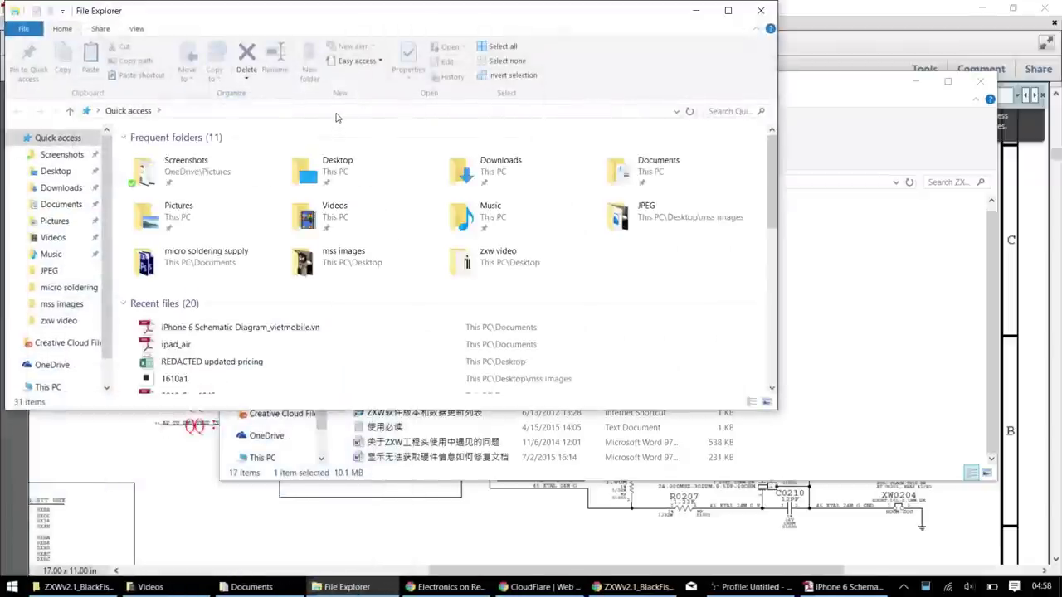
left_click(337, 112)
type("%")
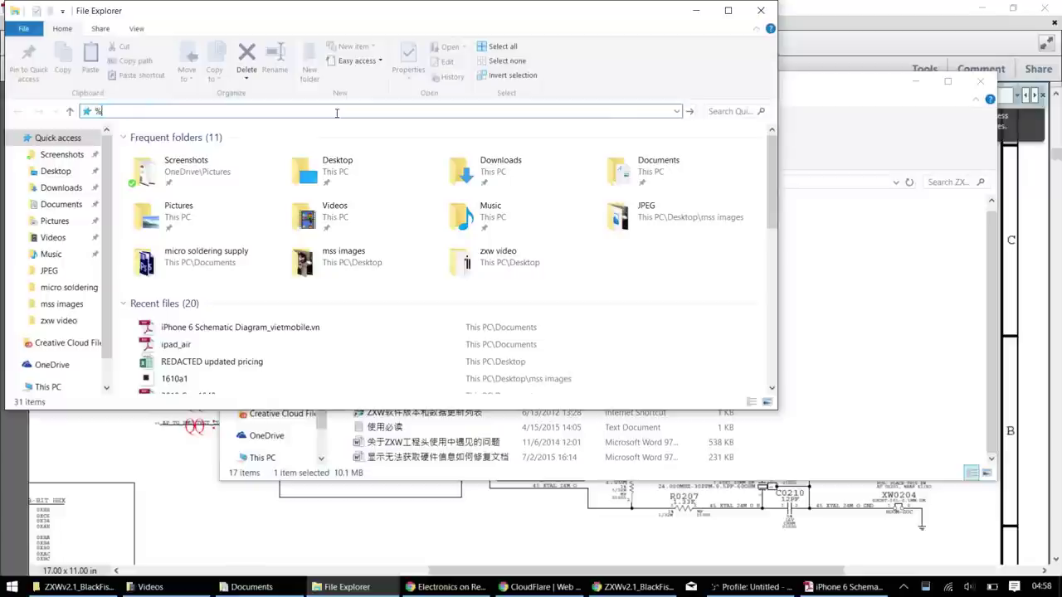
type("APPDATA%")
key("Return")
scroll(182, 238, "down", 4)
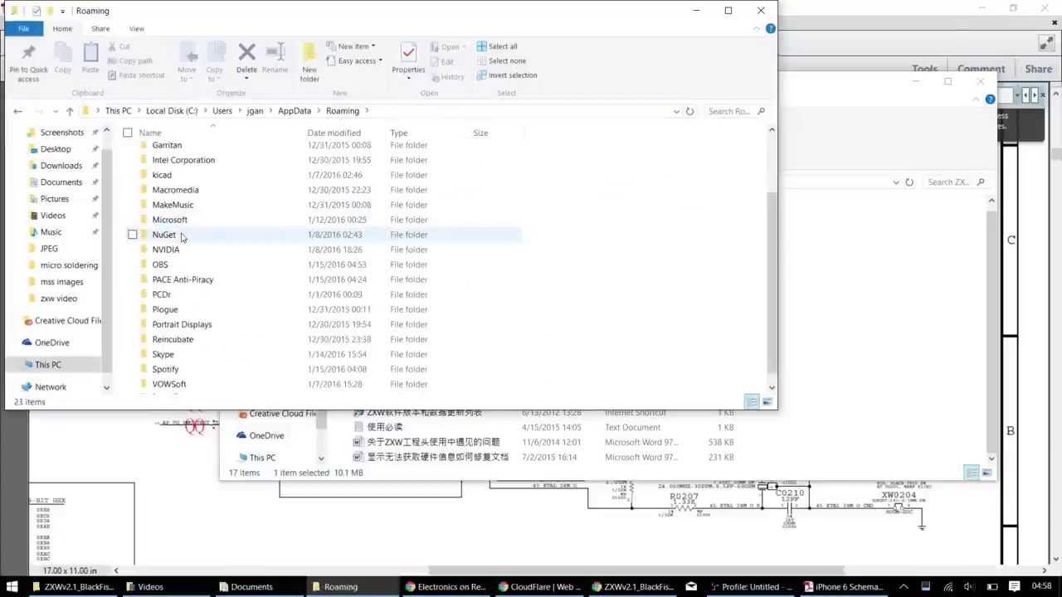
- From Roaming, go through Microsoft, Windows and Start Menu to the Programs folder and select the ZXW shortcut
double_click(175, 219)
scroll(183, 217, "down", 2)
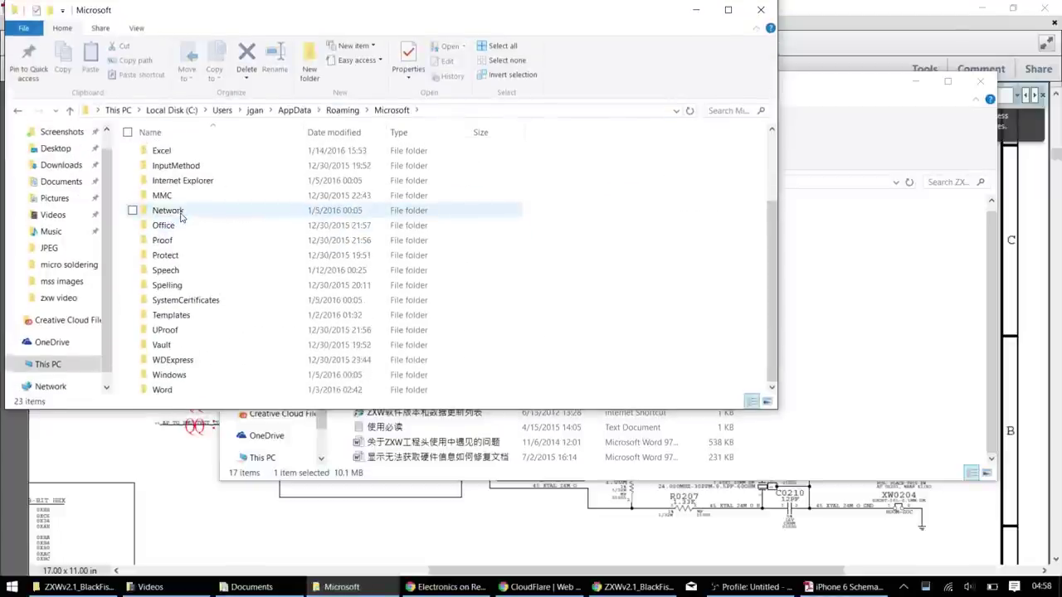
double_click(171, 374)
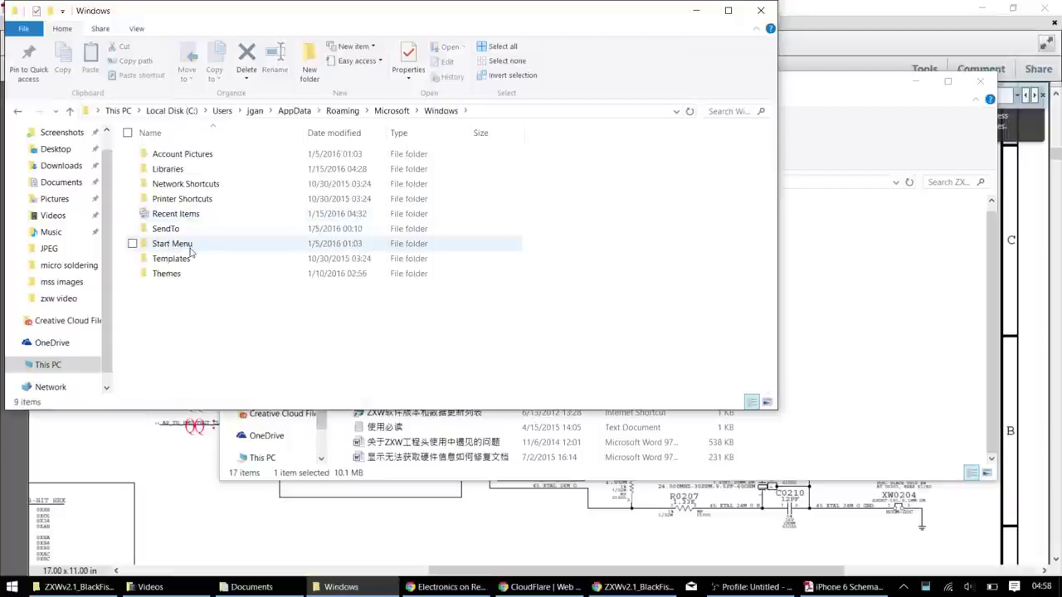
double_click(172, 244)
double_click(170, 153)
left_click(163, 390)
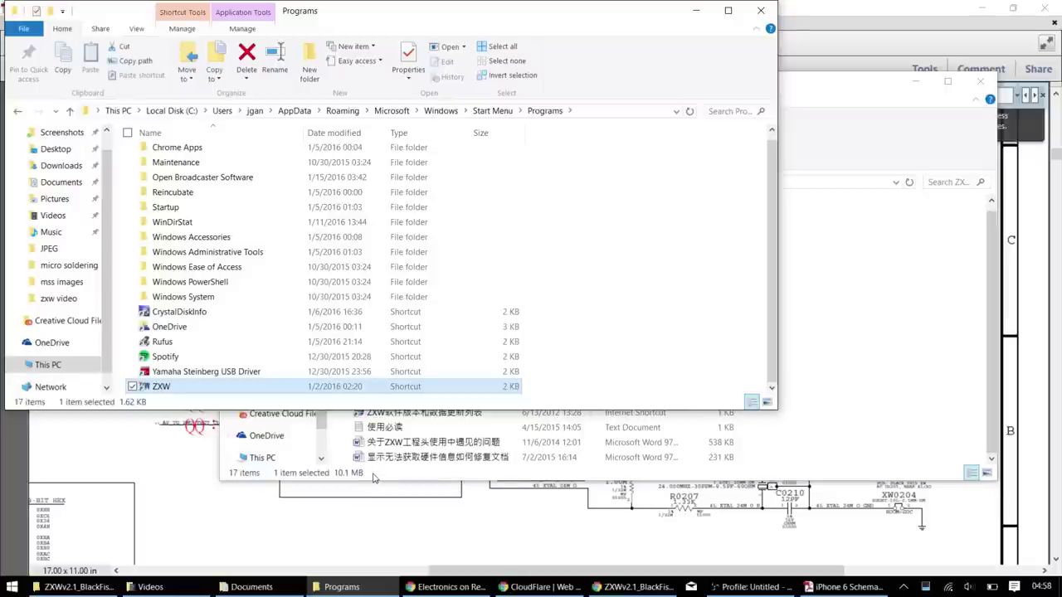
- Close the Programs folder window, launch ZXW2.1 from the ZXWv2.1_BlackFish_v1.4 folder and dismiss the dongle message
left_click(365, 477)
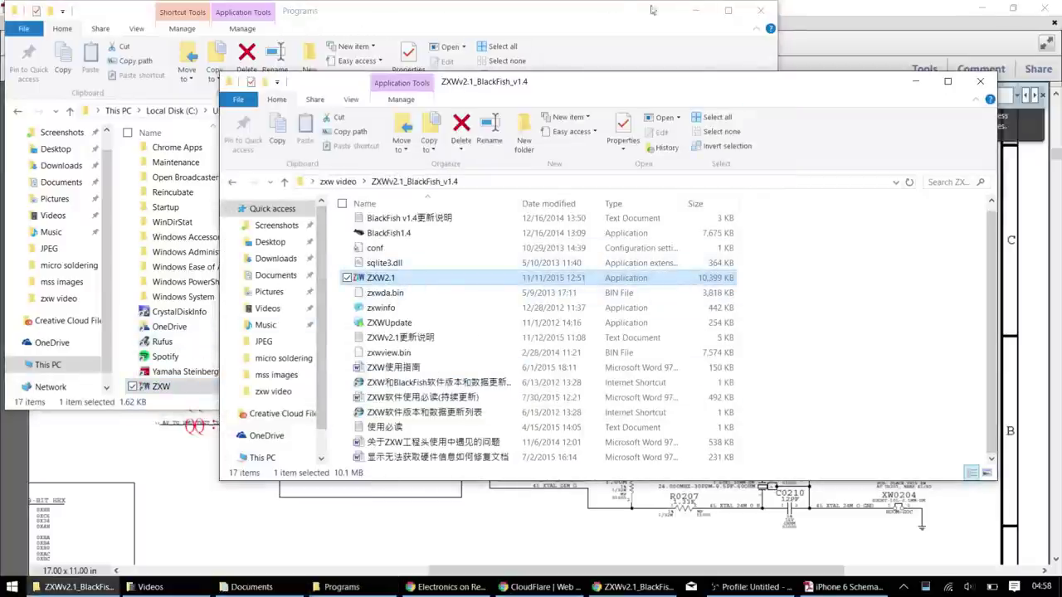
left_click(761, 10)
double_click(411, 280)
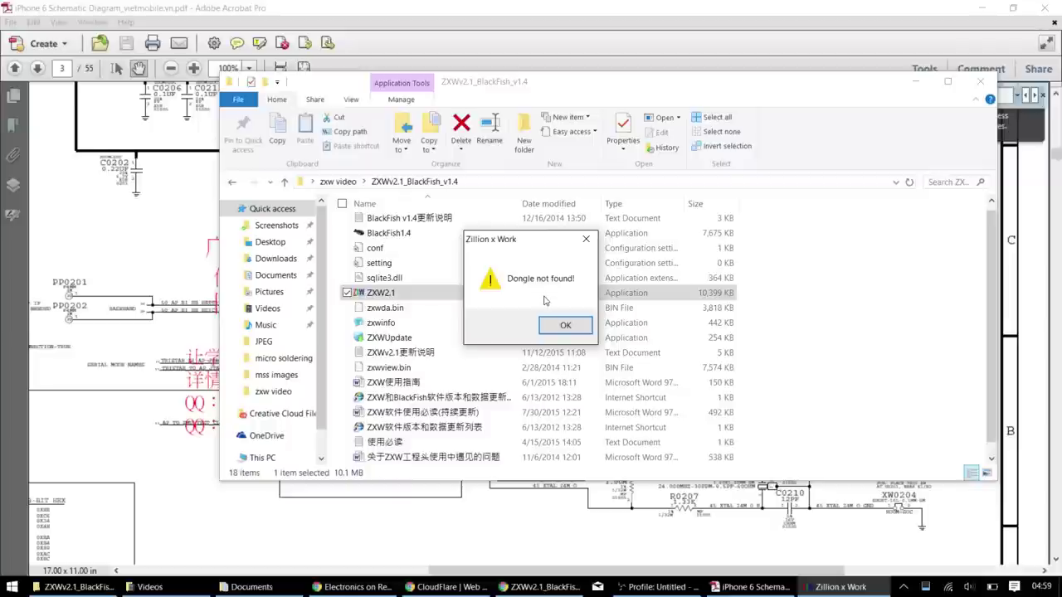
left_click(554, 327)
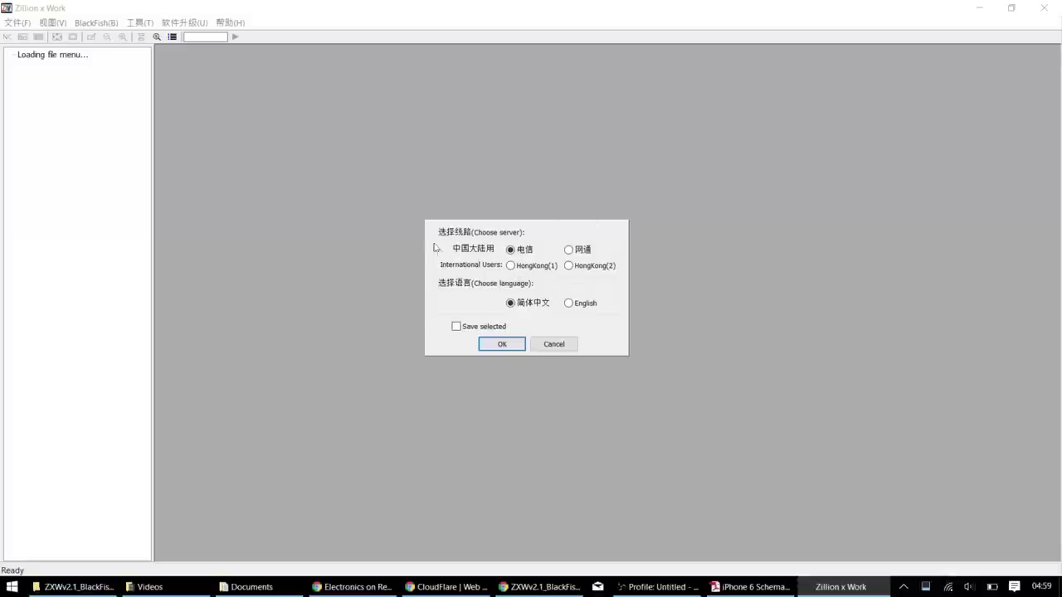
- Choose the HongKong(1) server and English as the language, and confirm the startup choices
left_click(571, 251)
left_click(530, 254)
left_click(511, 267)
left_click(578, 305)
left_click(499, 343)
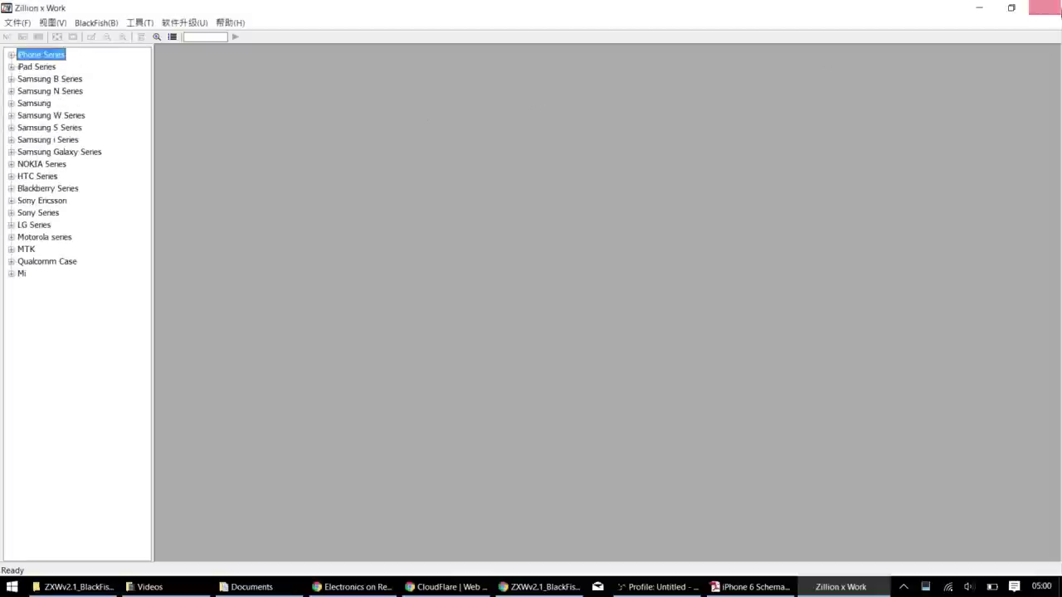
- Restart Zillion x Work to load the English interface, closing the information window both before and after
left_click(1029, 52)
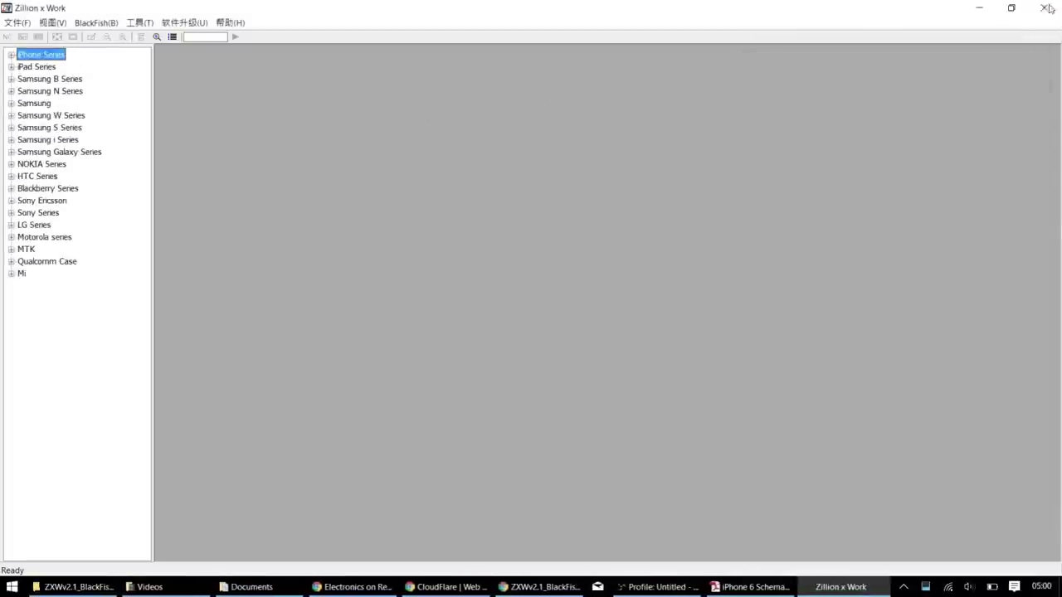
left_click(1049, 8)
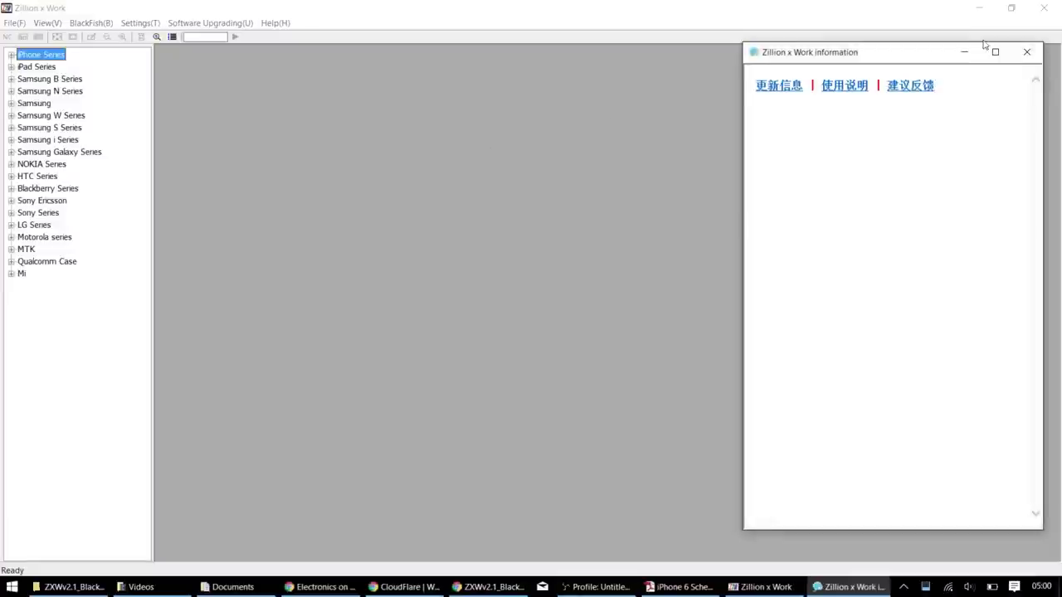
left_click(1027, 52)
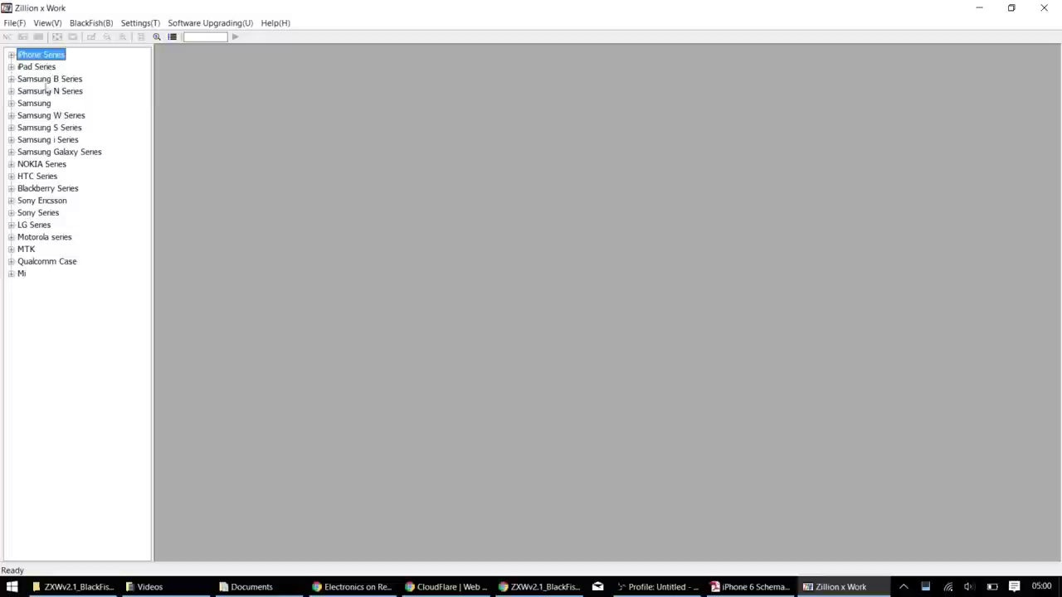
- Expand the HTC, Samsung Galaxy, iPad and iPhone series in the device list and open the iPhone6(820-3486-A) board
left_click(11, 177)
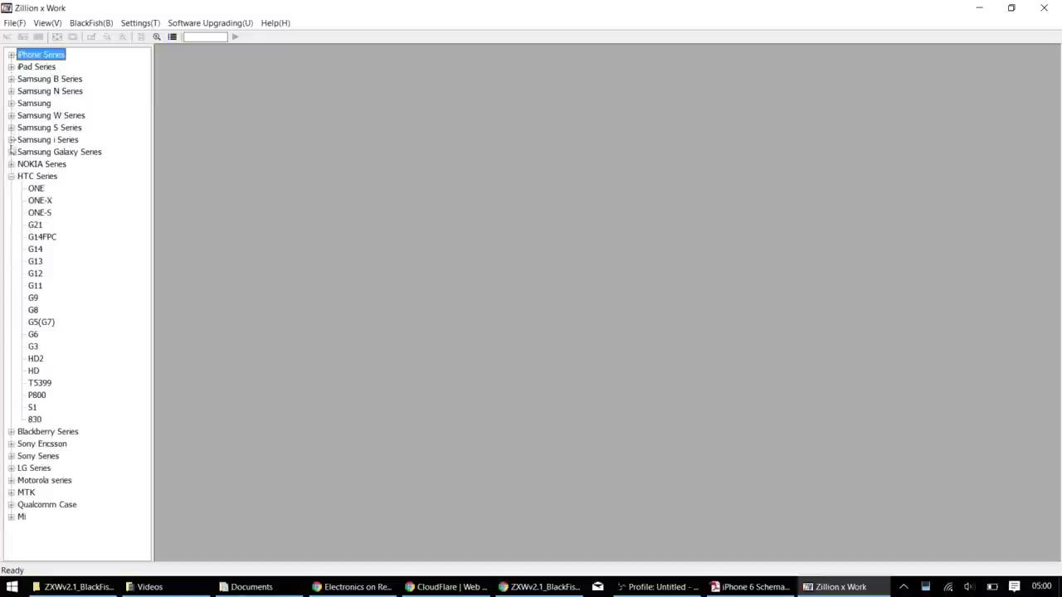
left_click(11, 152)
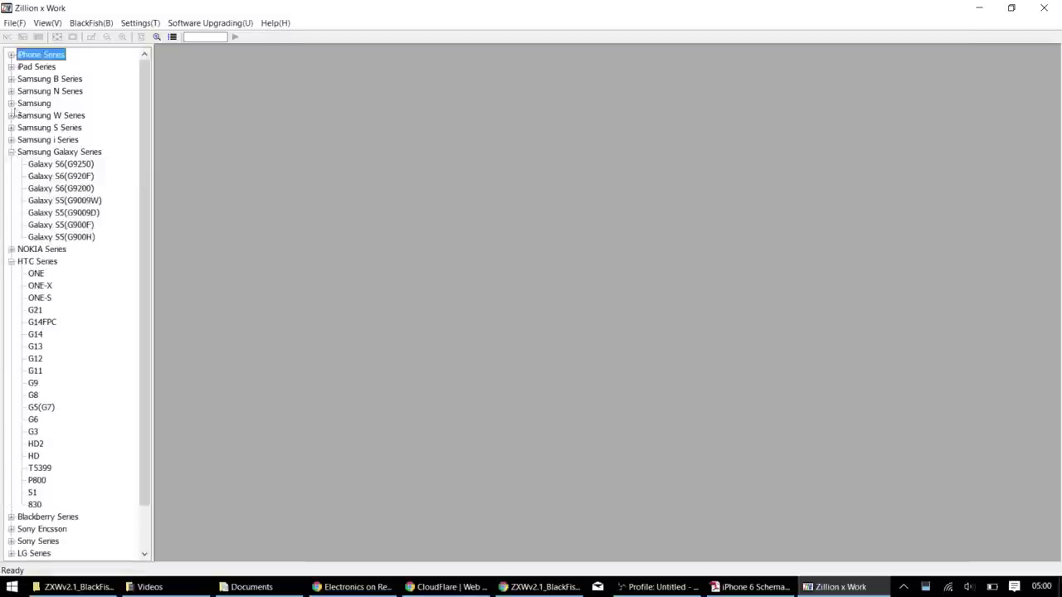
left_click(11, 66)
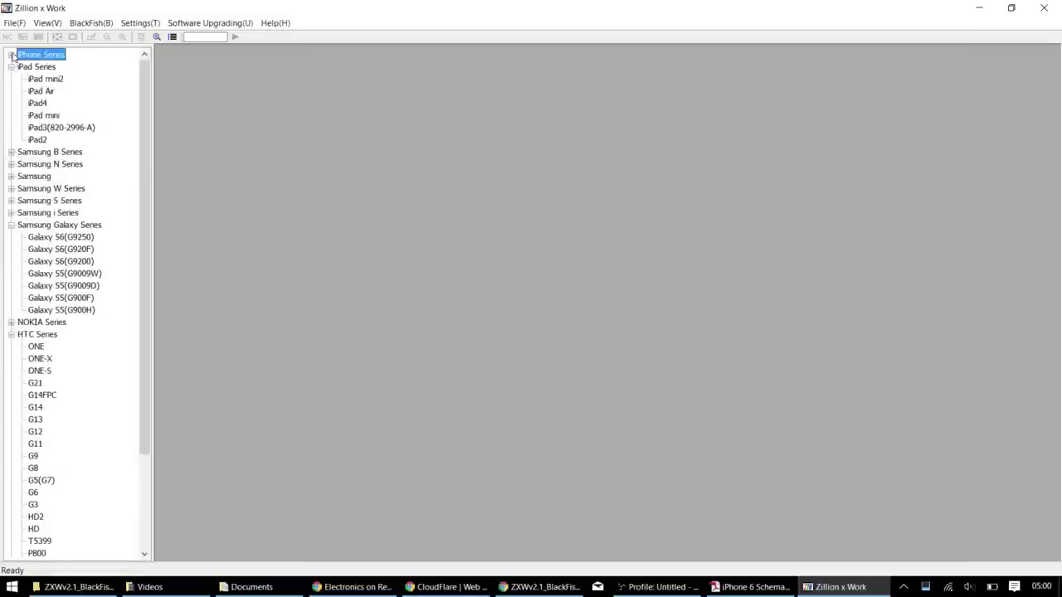
left_click(11, 54)
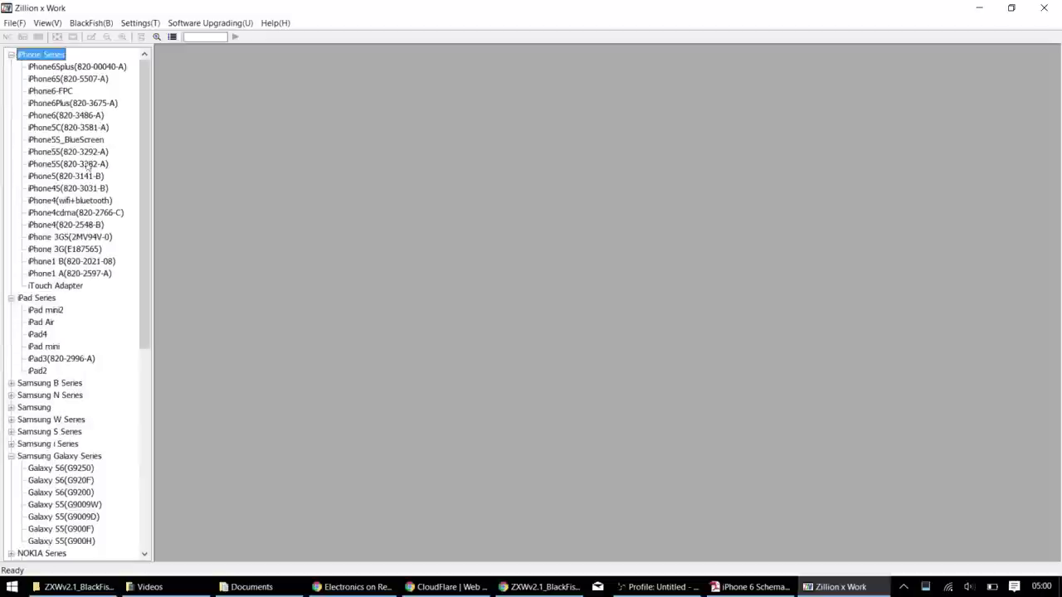
left_click(52, 116)
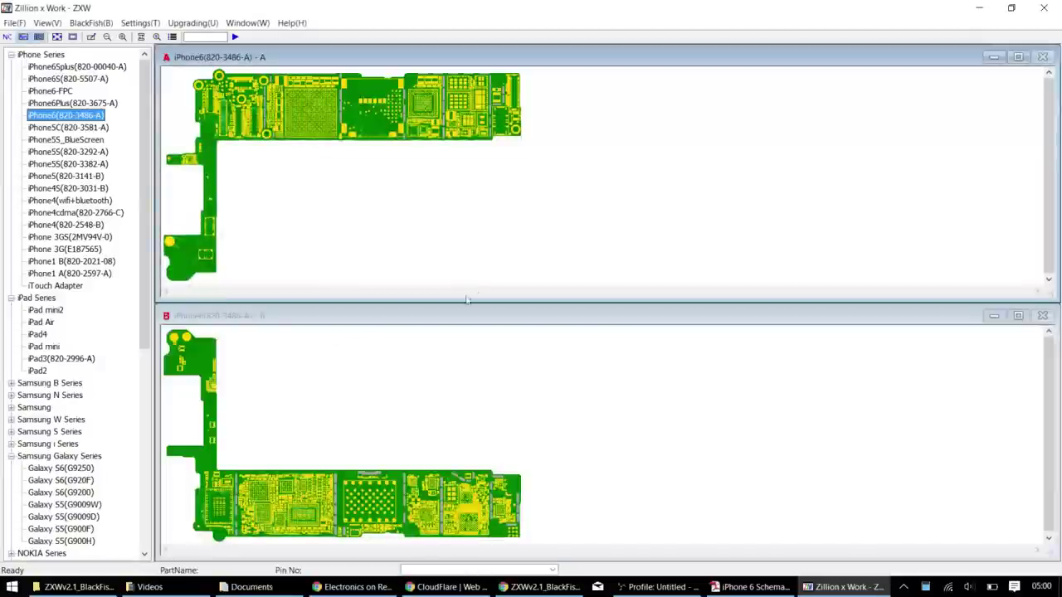
- Try the cascade and horizontal arrangements for the side A and side B board views, finishing with the vertical one
left_click(452, 320)
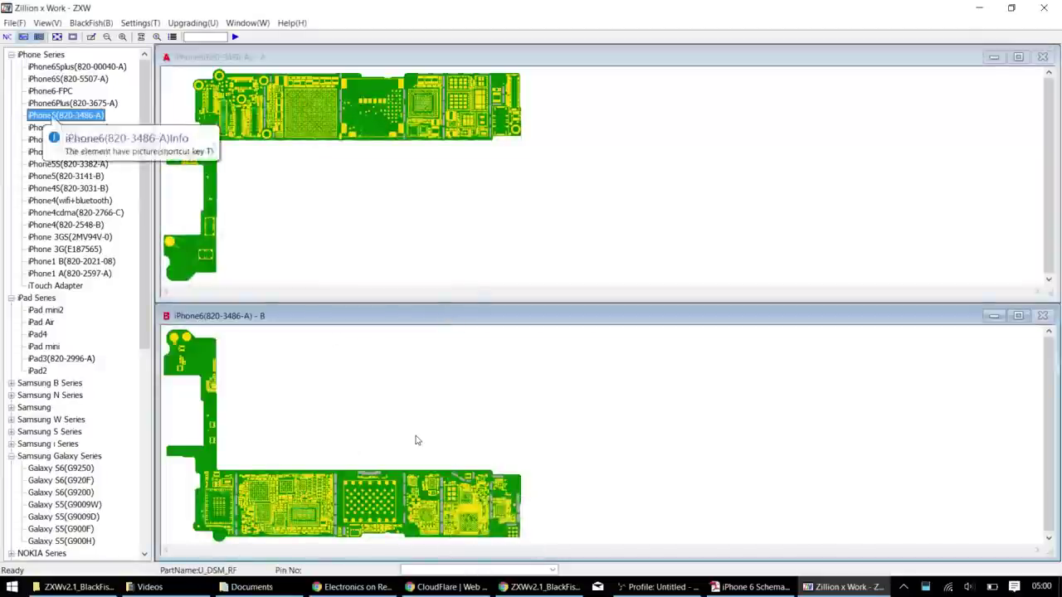
left_click(348, 191)
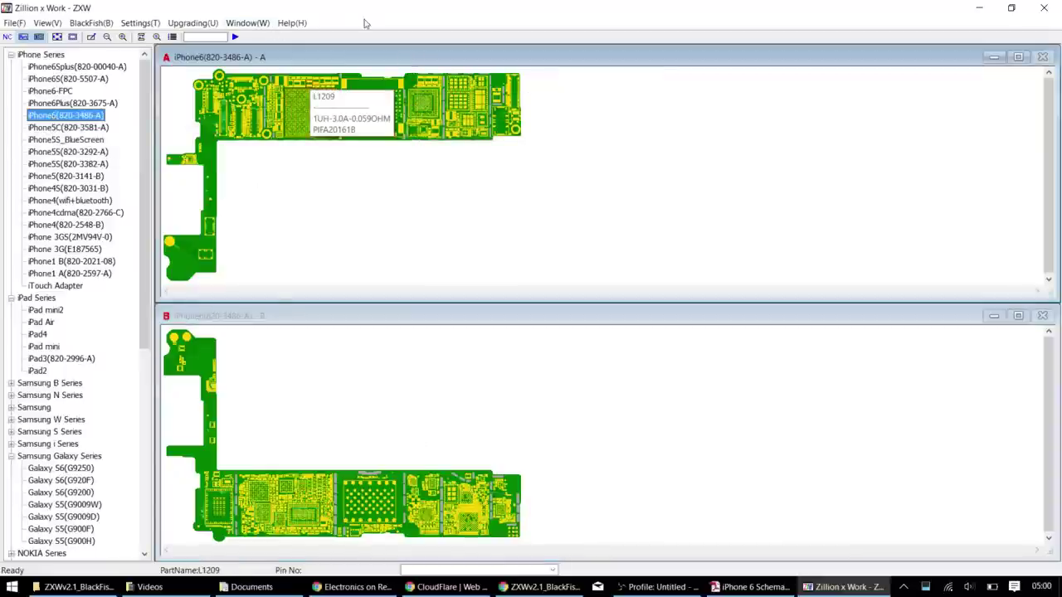
left_click(247, 22)
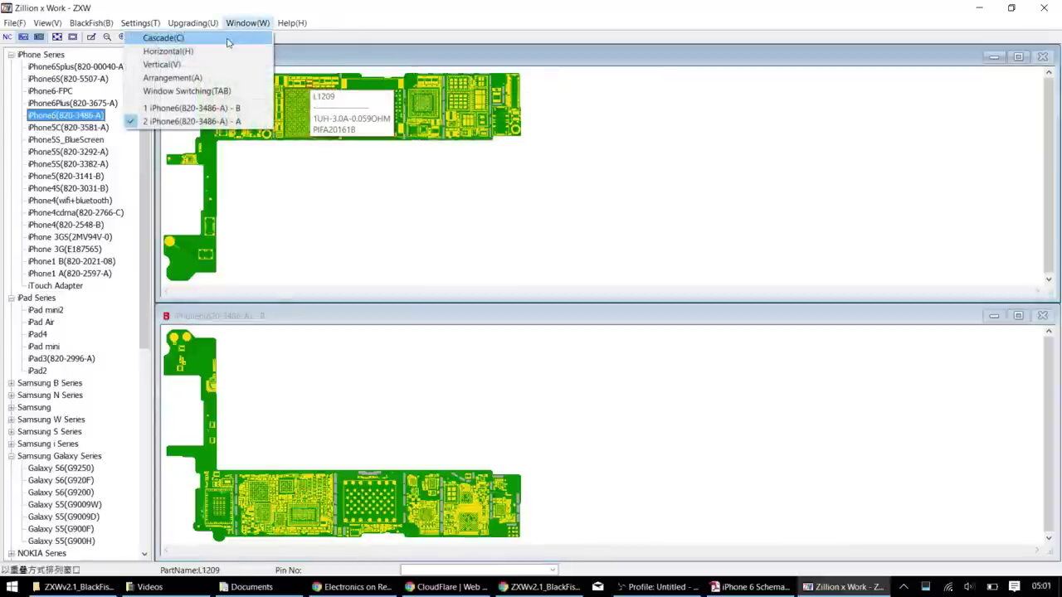
left_click(228, 38)
left_click(247, 23)
left_click(190, 52)
left_click(247, 23)
left_click(195, 66)
left_click(247, 23)
left_click(247, 23)
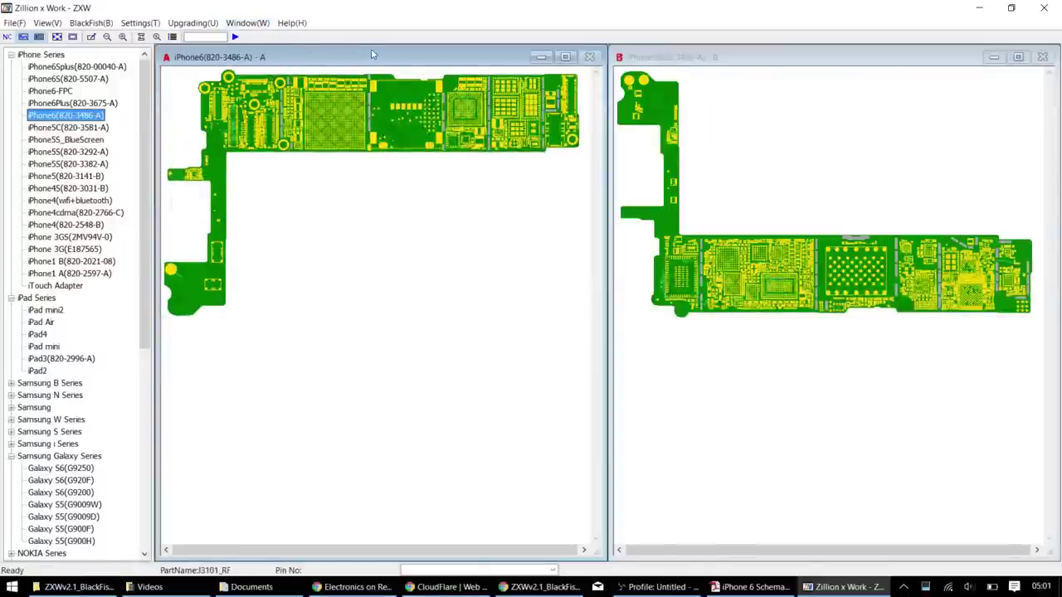
- Maximize the side A view of the iPhone6(820-3486-A) board and inspect the board layout
left_click(565, 57)
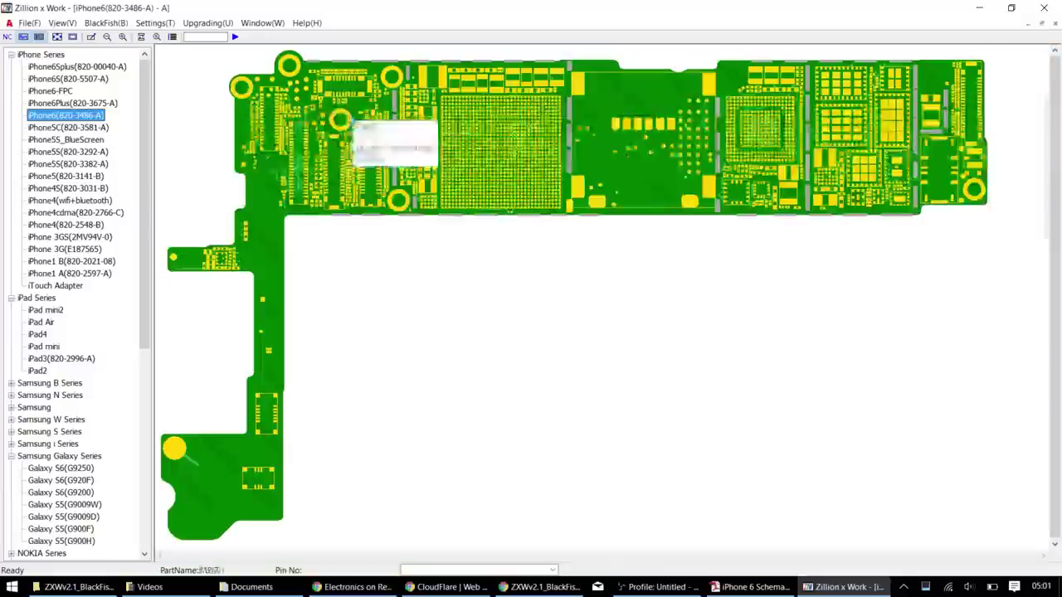
double_click(410, 219)
double_click(410, 220)
double_click(410, 220)
double_click(410, 219)
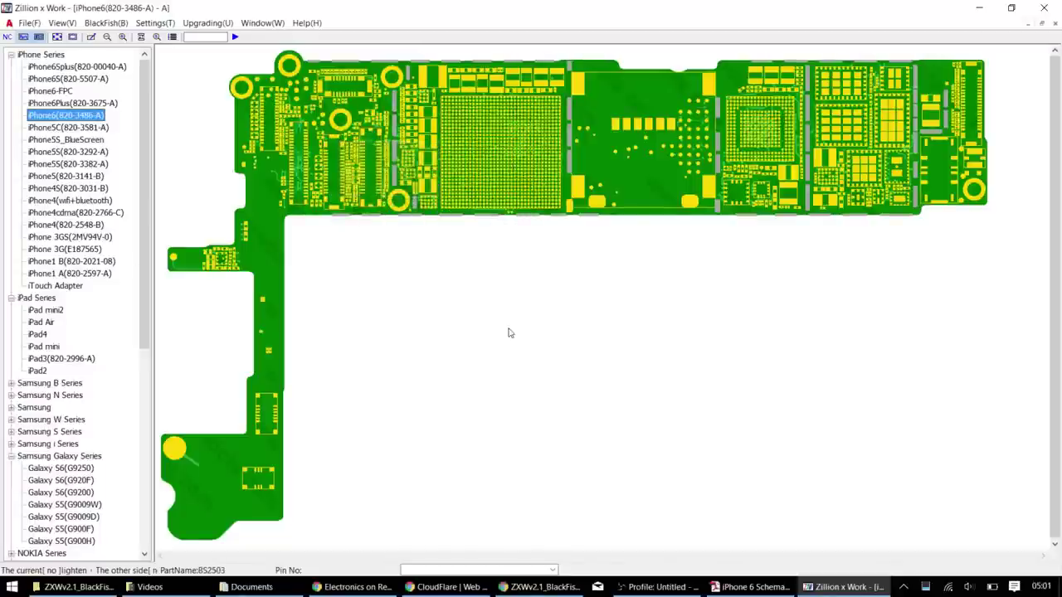
- Switch to the iPhone 6 schematic PDF in Acrobat and search it for "lcm", going through the matches
left_click(751, 587)
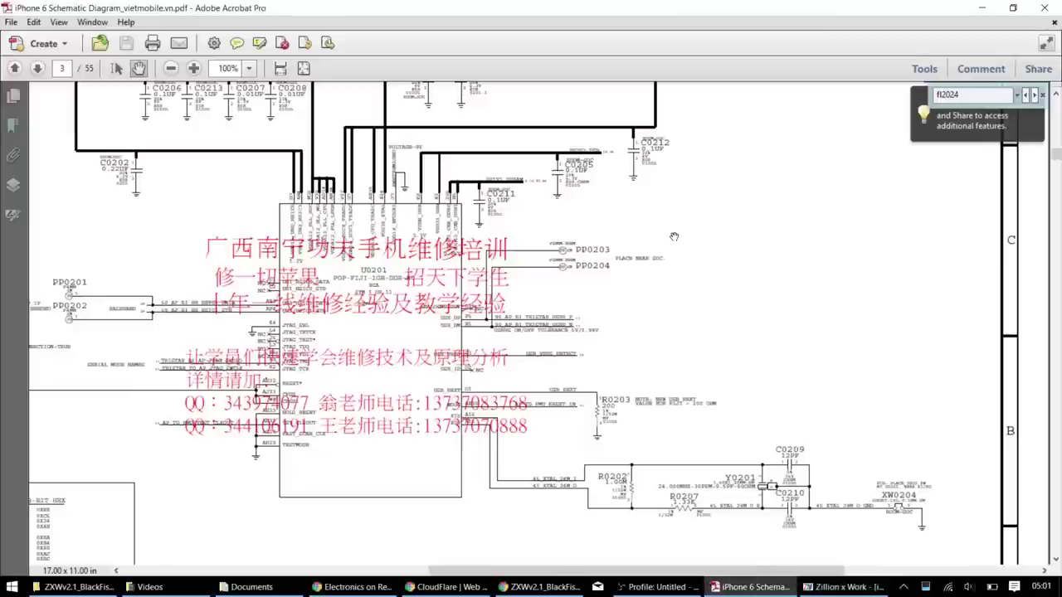
scroll(674, 237, "down", 10)
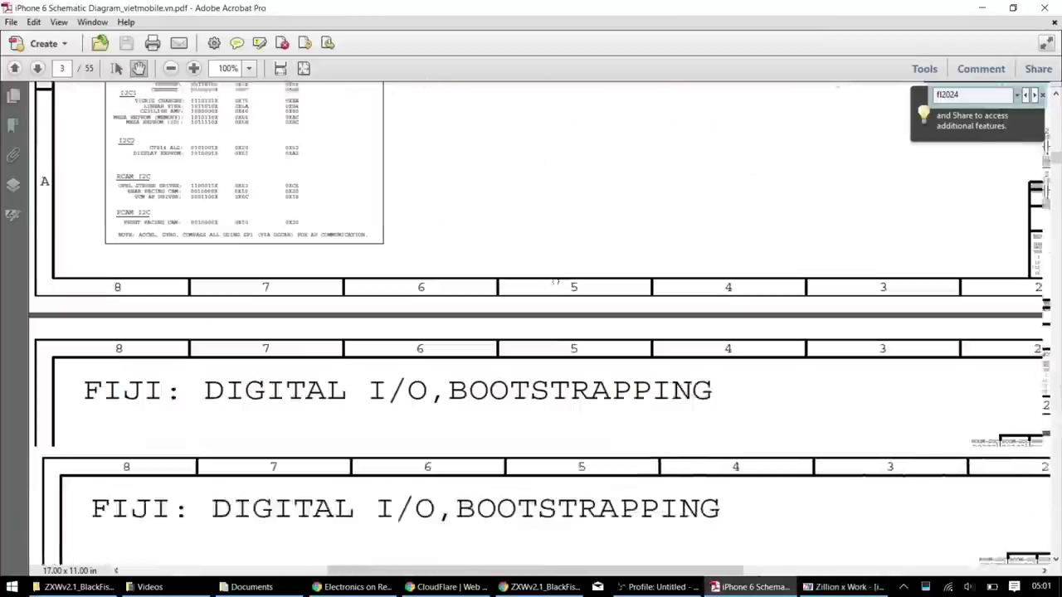
left_click(971, 94)
type("lcm")
key("Return")
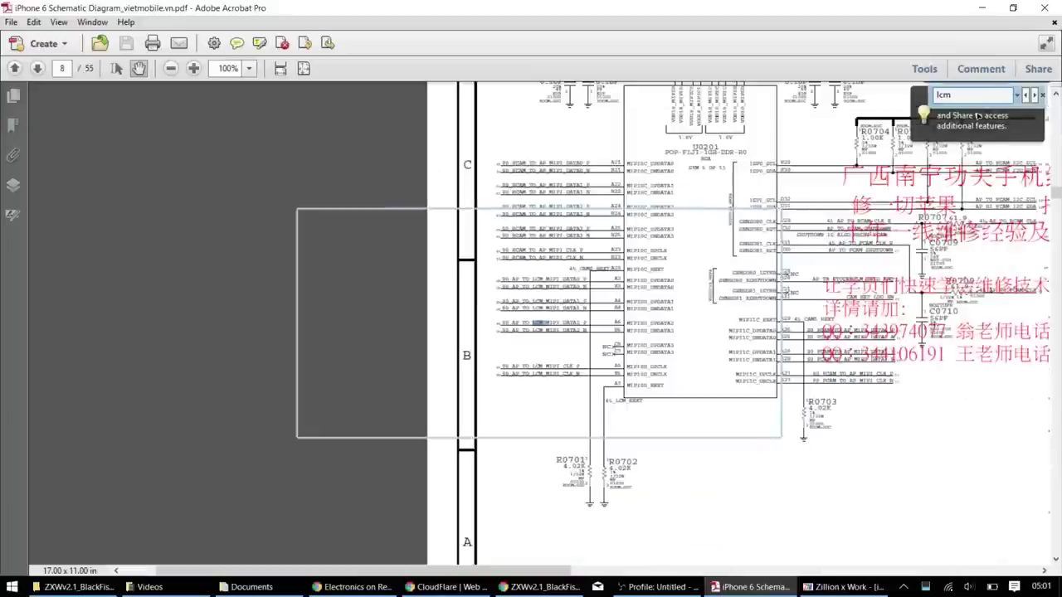
key("Return")
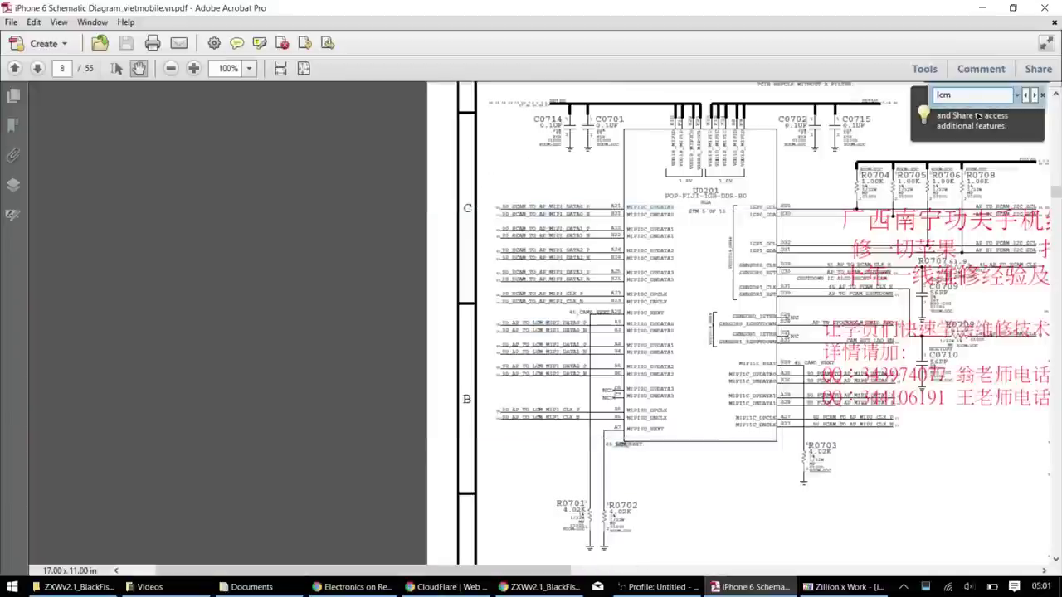
- Search the schematic for J2019 and examine the backlight filters and connector on the LCD B2B page
key("ctrl+a")
type("J2019")
key("Return")
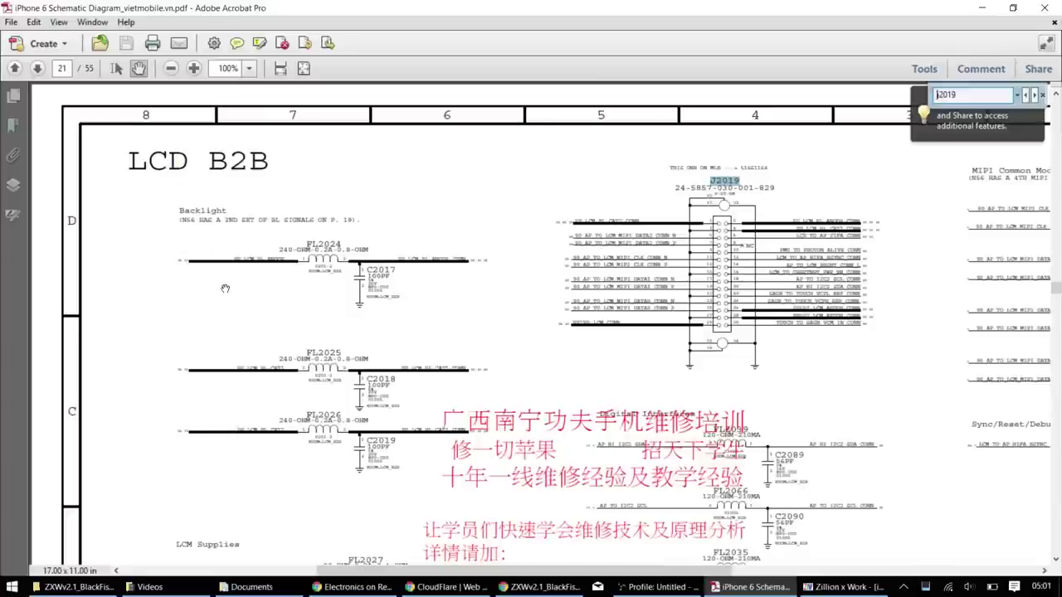
scroll(225, 288, "up", 2, "ctrl")
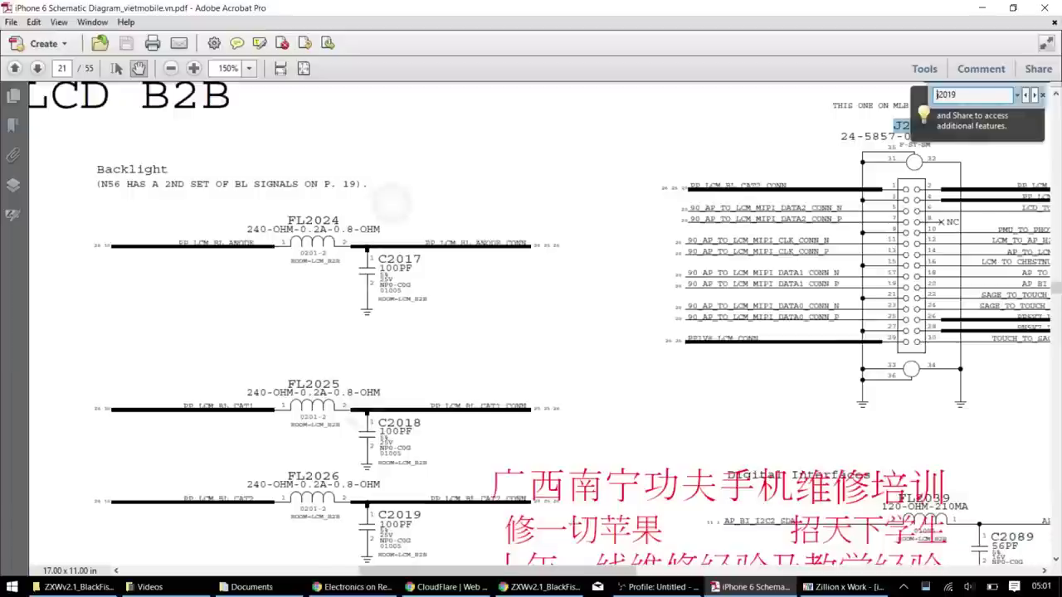
scroll(539, 328, "left", 2)
scroll(540, 328, "up", 5)
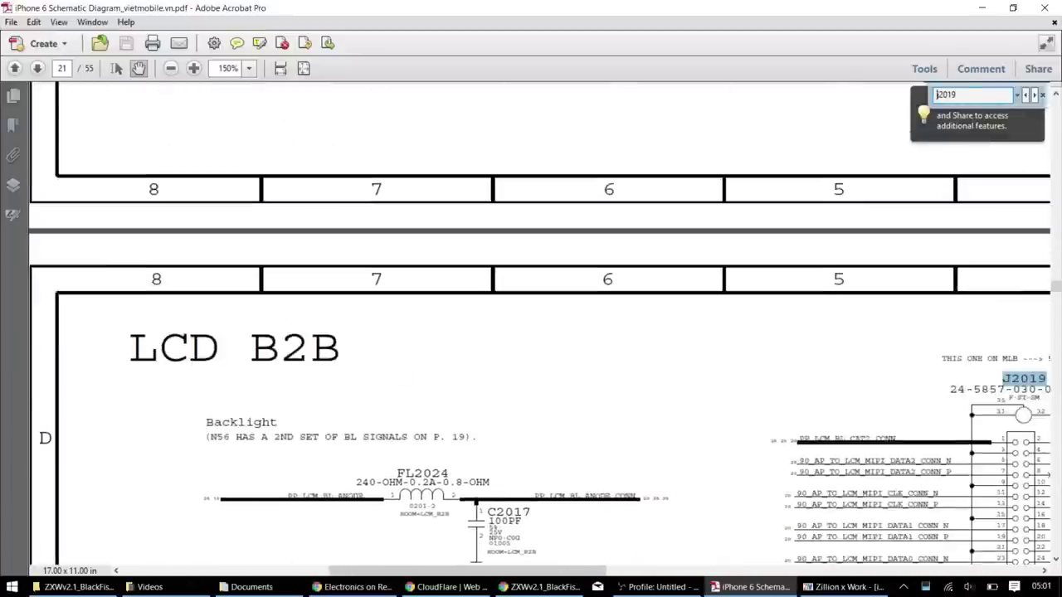
scroll(539, 327, "down", 6)
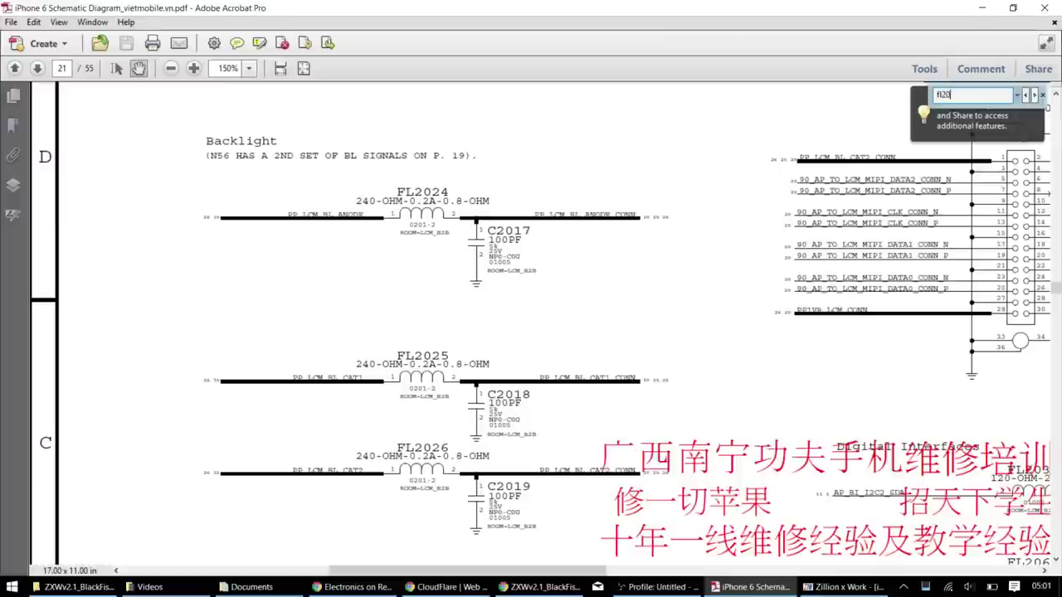
- Search the schematic for FL2024 and check for further matches
type("4")
key("Return")
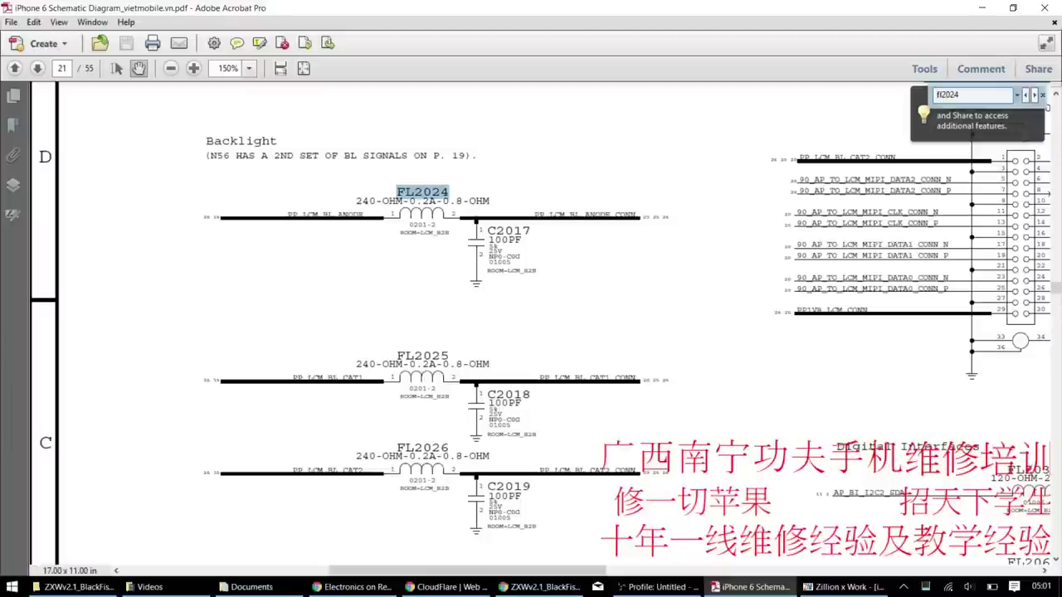
key("Return")
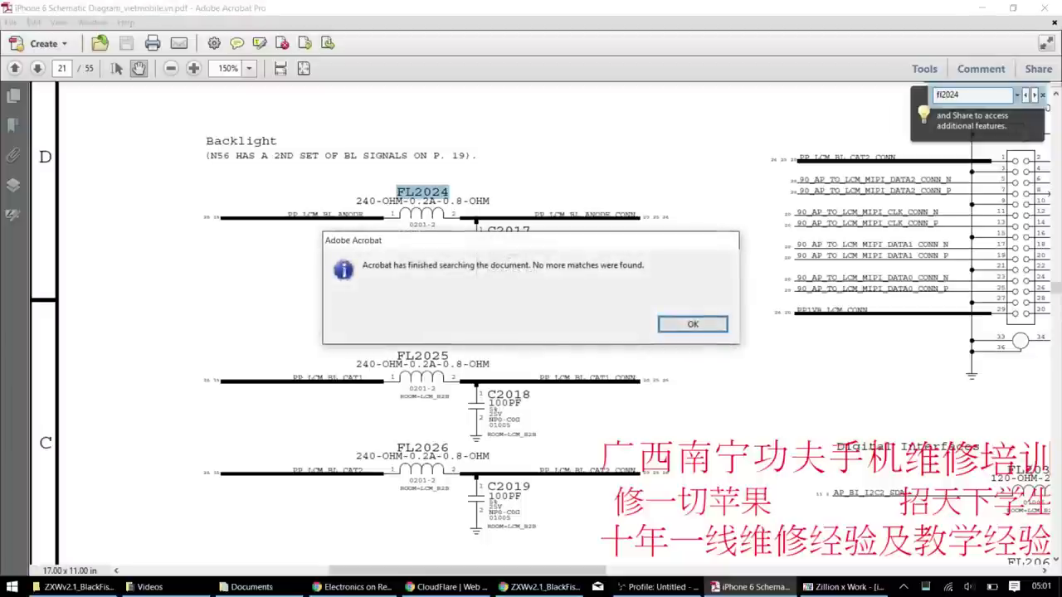
- Dismiss the search message, go back to the iphone6 4.7 layout drawing on page 1, and survey both board sides
key("Return")
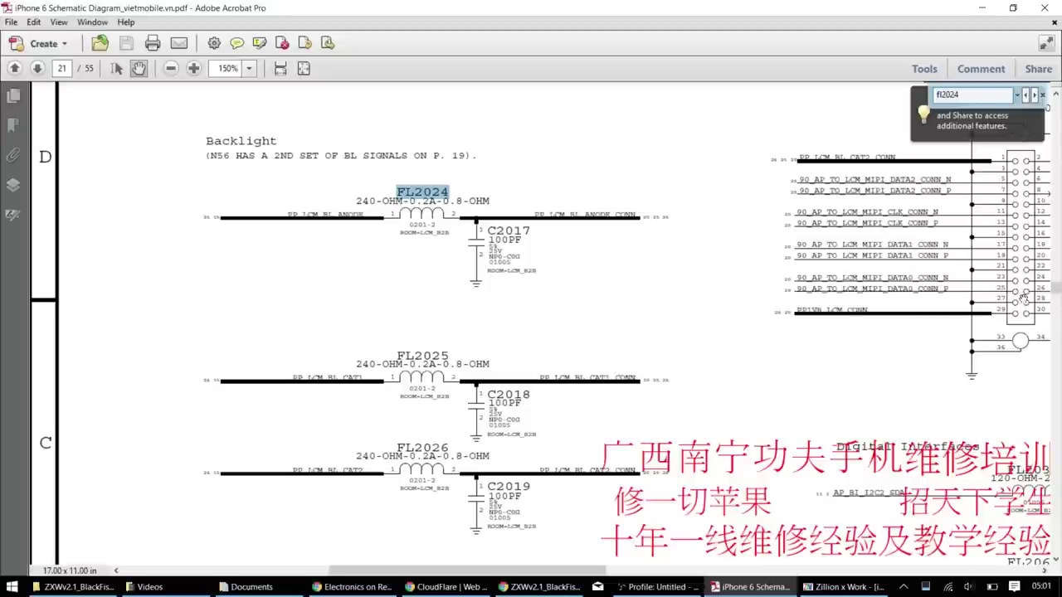
left_click_drag(1056, 292, 1056, 100)
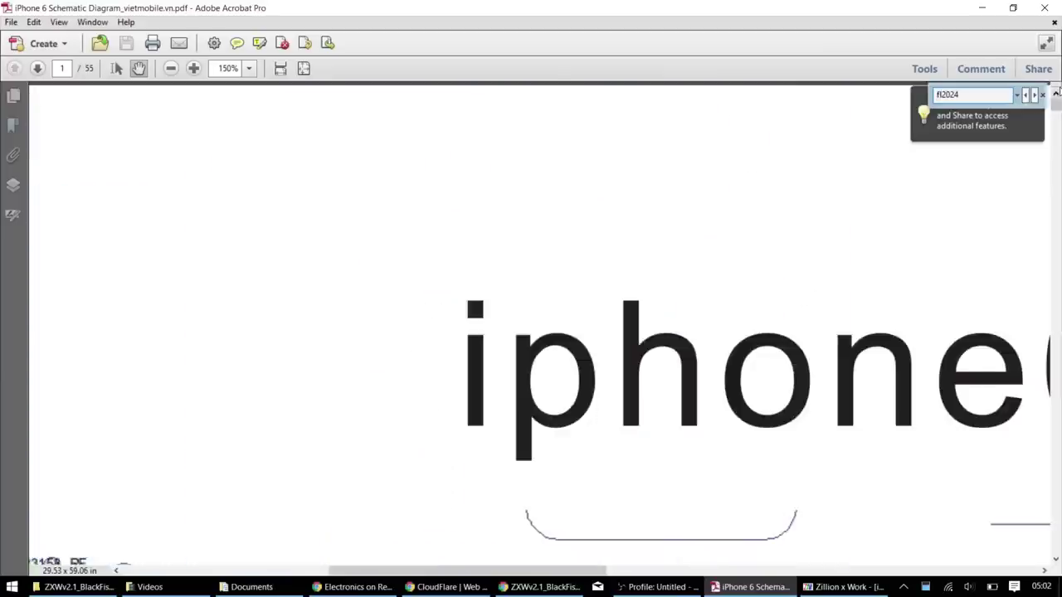
left_click_drag(798, 260, 596, 161)
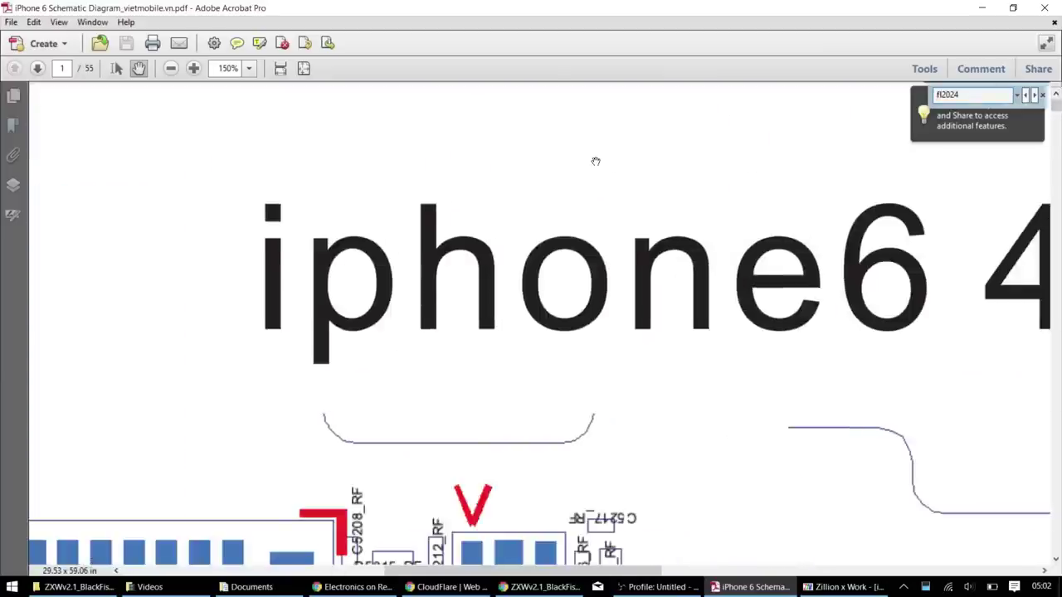
scroll(595, 161, "down", 3, "ctrl")
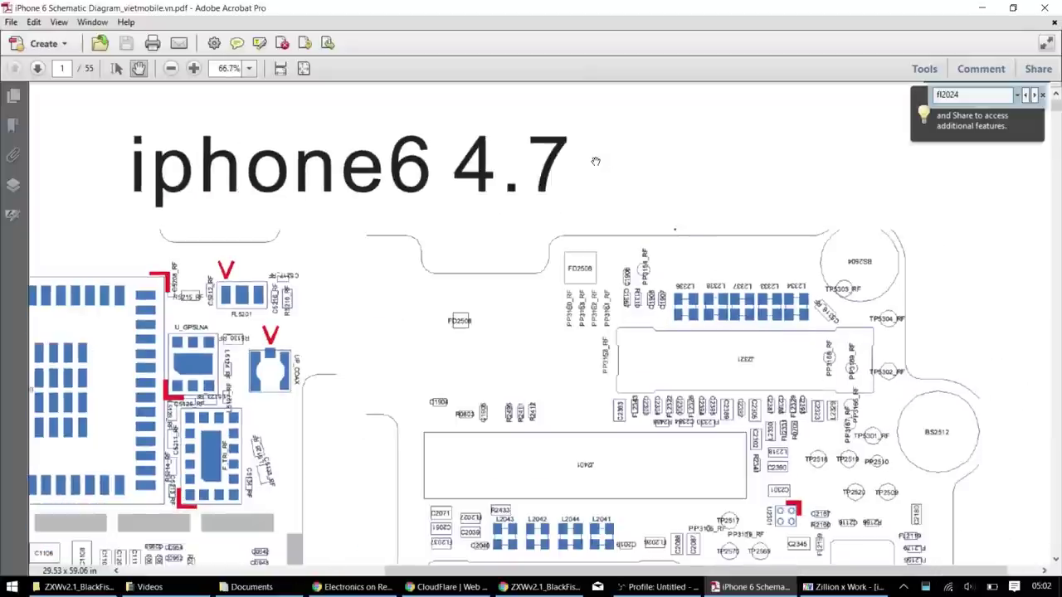
left_click_drag(596, 161, 744, 143)
scroll(629, 86, "down", 2, "ctrl")
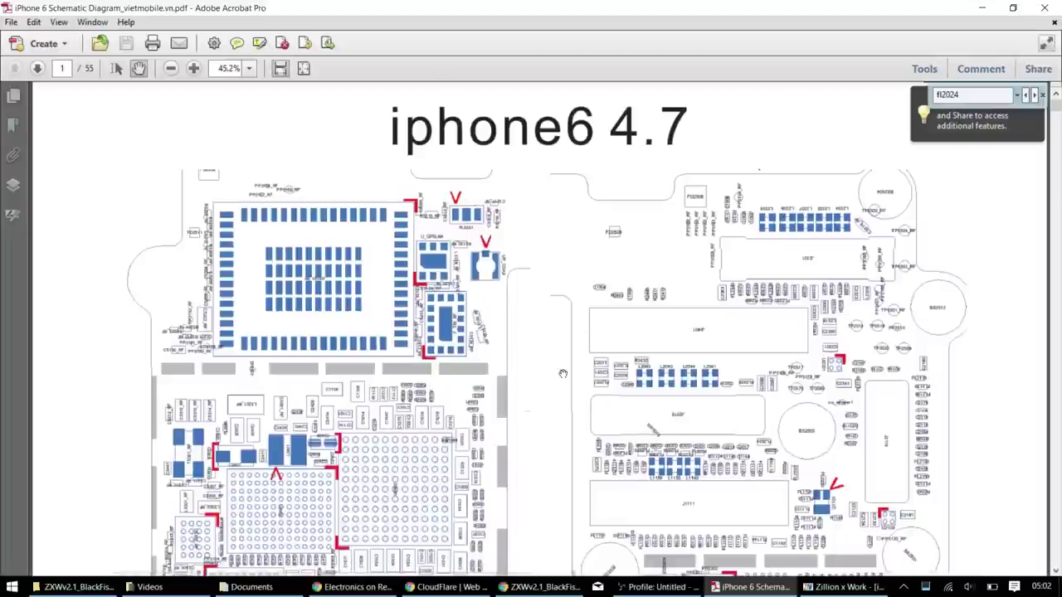
scroll(490, 270, "down", 3)
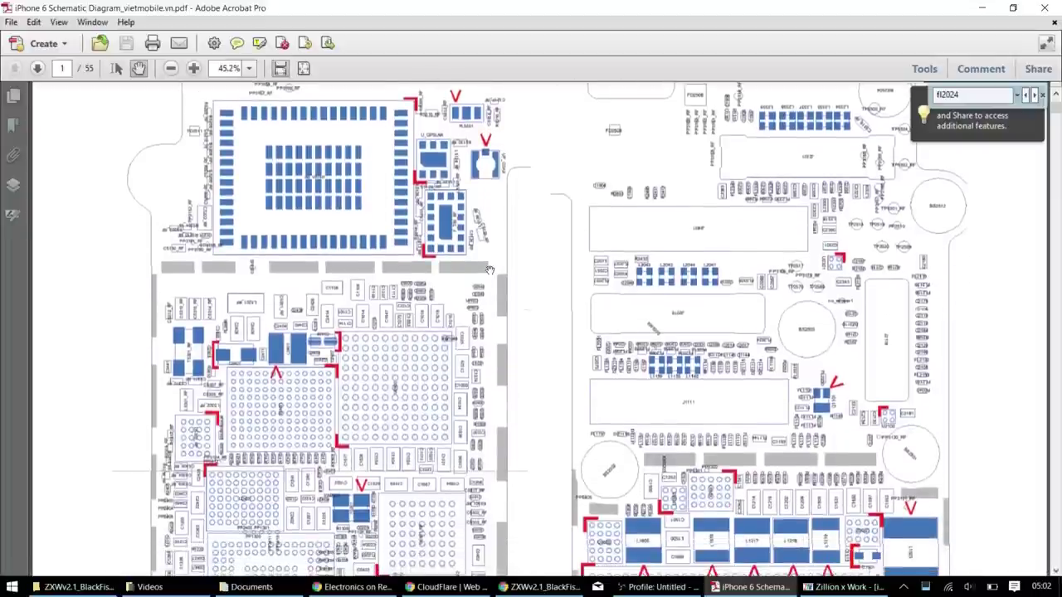
scroll(489, 270, "down", 4)
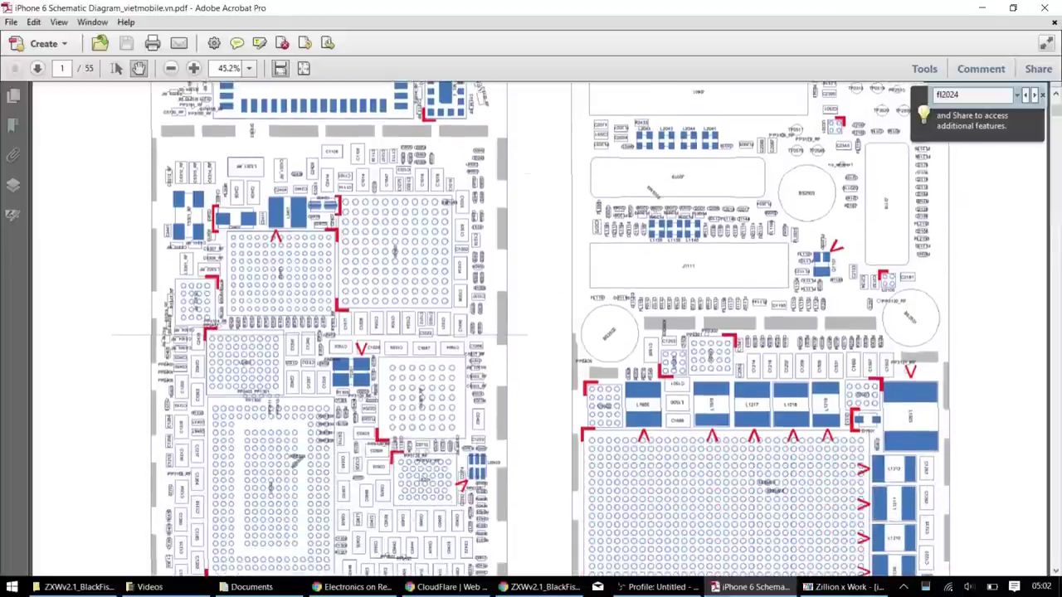
scroll(531, 332, "down", 5)
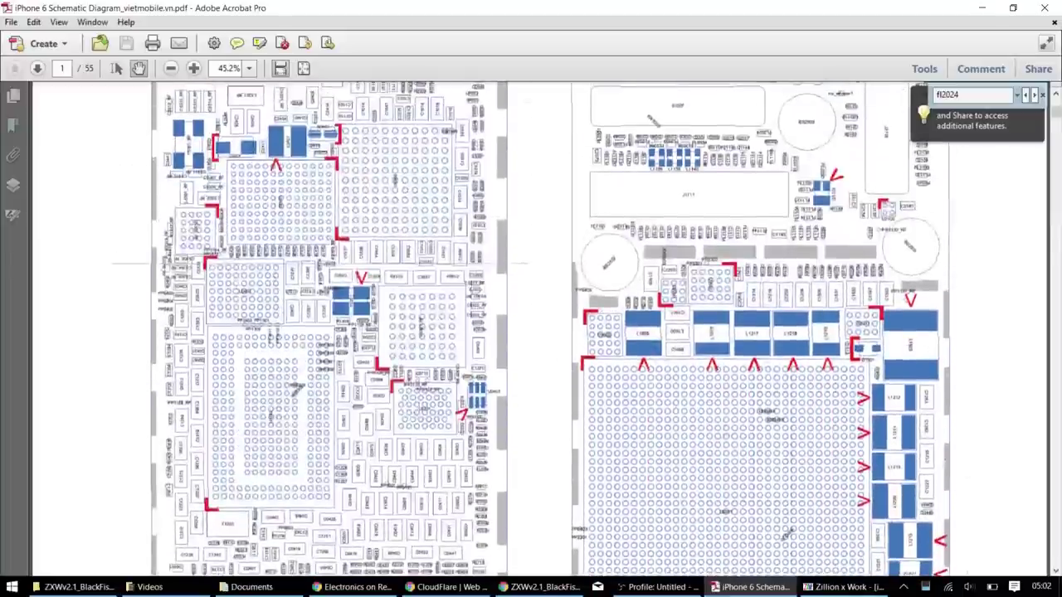
- Locate FL2024 on the layout drawing near connector J2019 and screw post BS2503
scroll(531, 332, "up", 1, "ctrl")
scroll(332, 324, "up", 3, "ctrl")
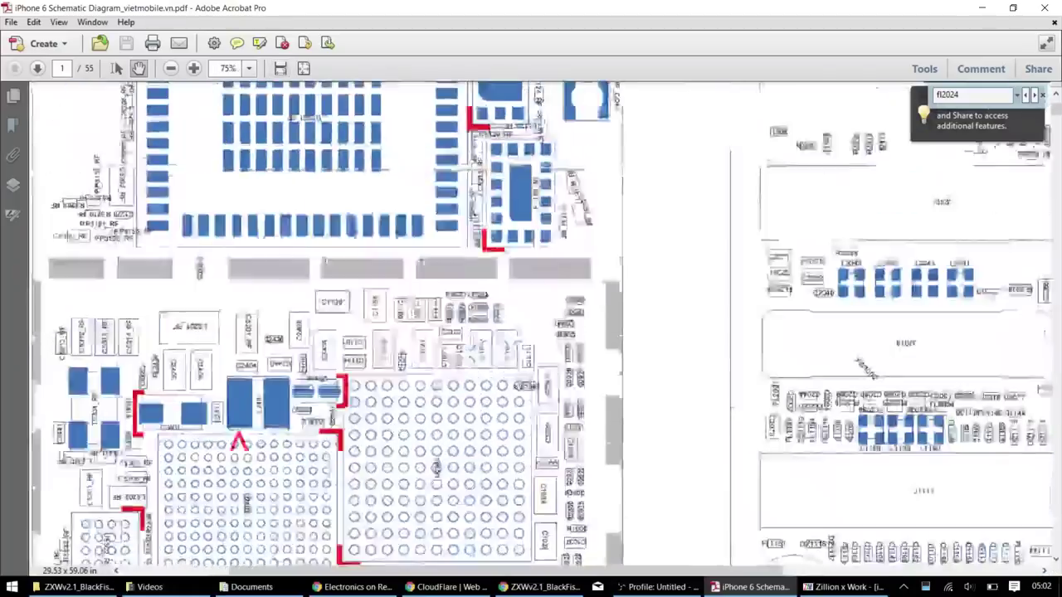
left_click_drag(905, 378, 473, 153)
scroll(681, 311, "up", 2, "ctrl")
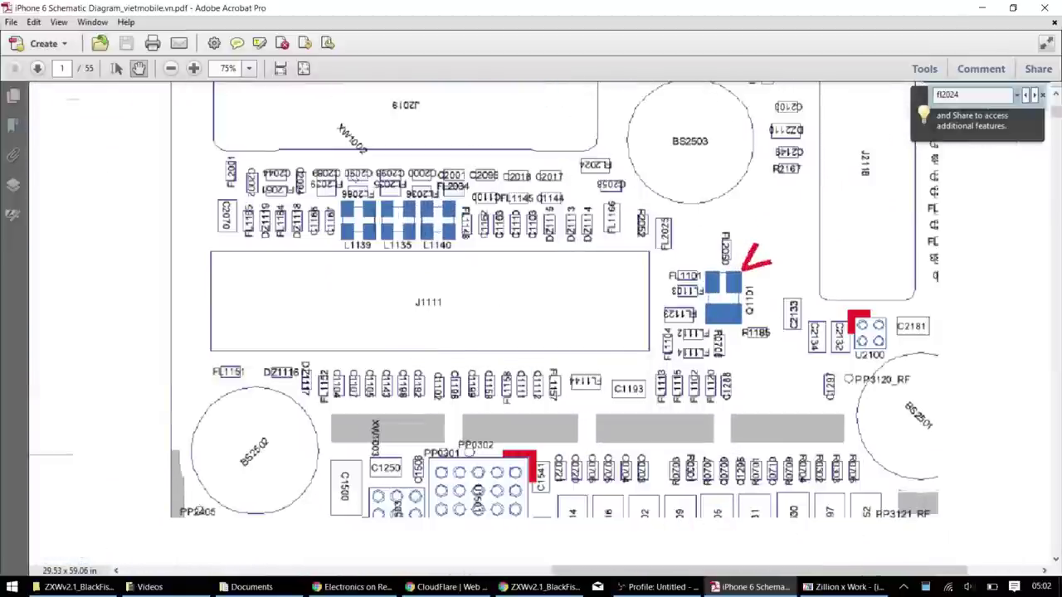
scroll(531, 332, "up", 3)
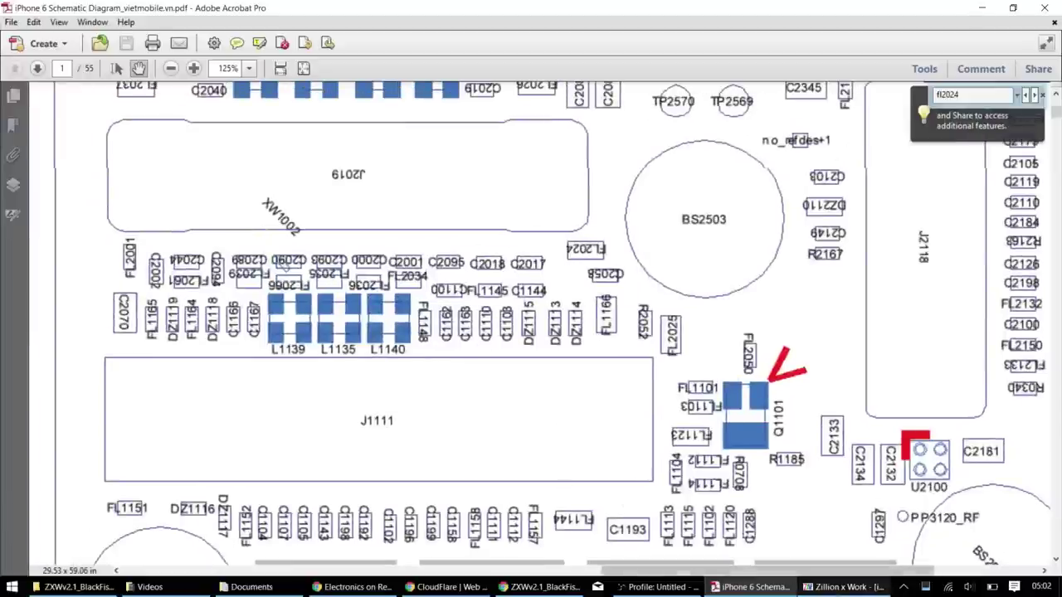
- Switch to Zillion x Work, find part FL2024 on side A of the iPhone 6 board, and examine its surroundings beside J2019
left_click(842, 587)
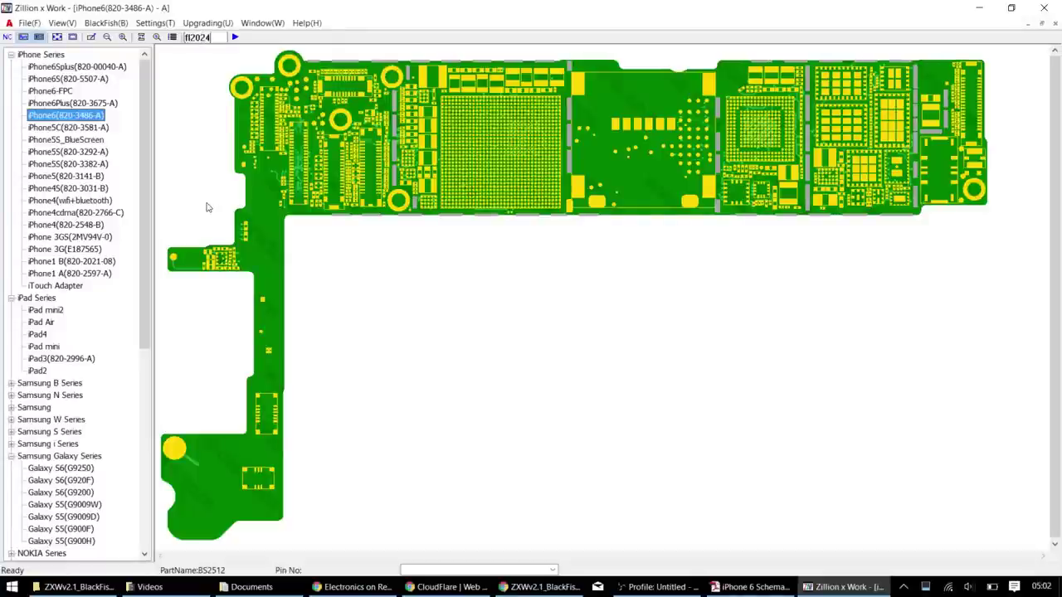
key("Return")
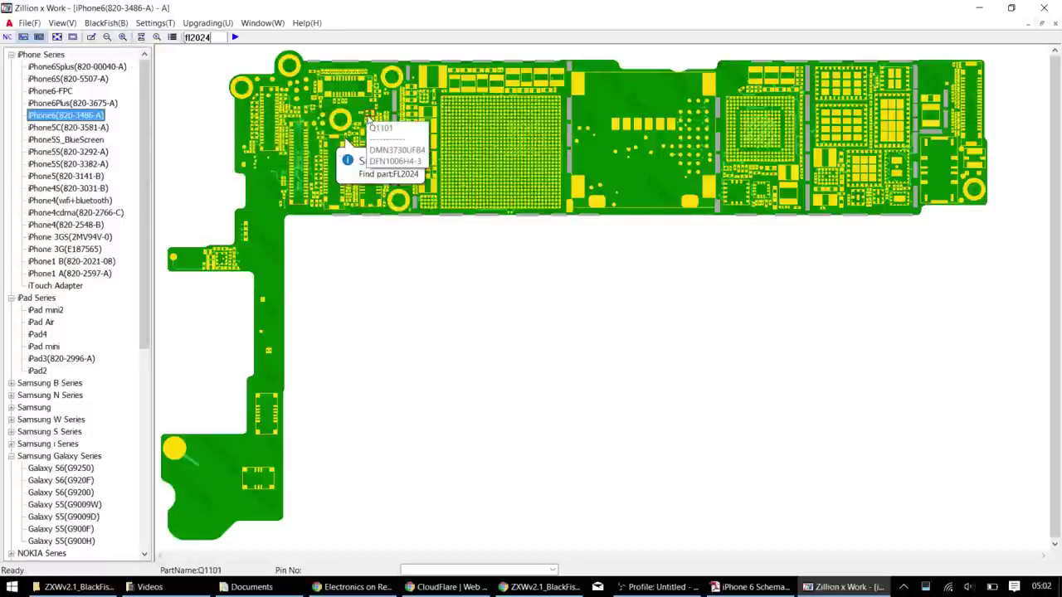
scroll(369, 122, "up", 2)
scroll(369, 122, "down", 2)
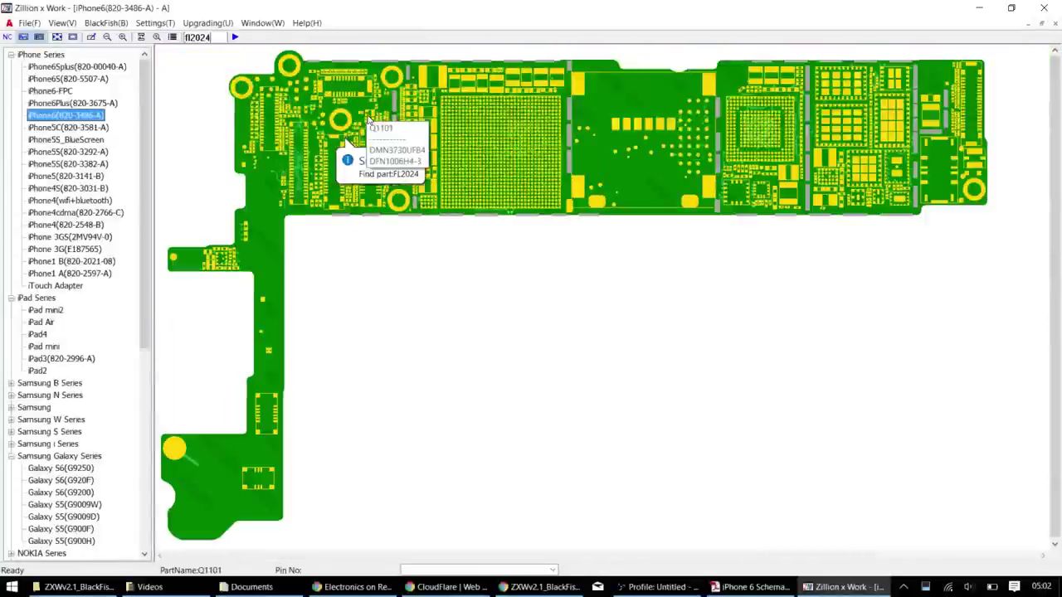
scroll(369, 122, "up", 3)
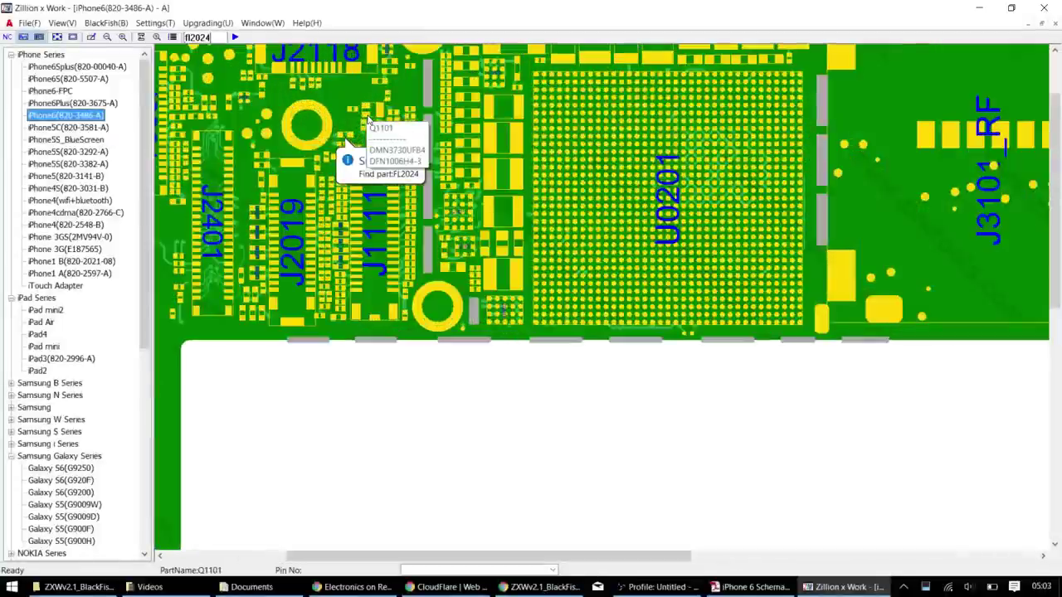
scroll(368, 122, "up", 3)
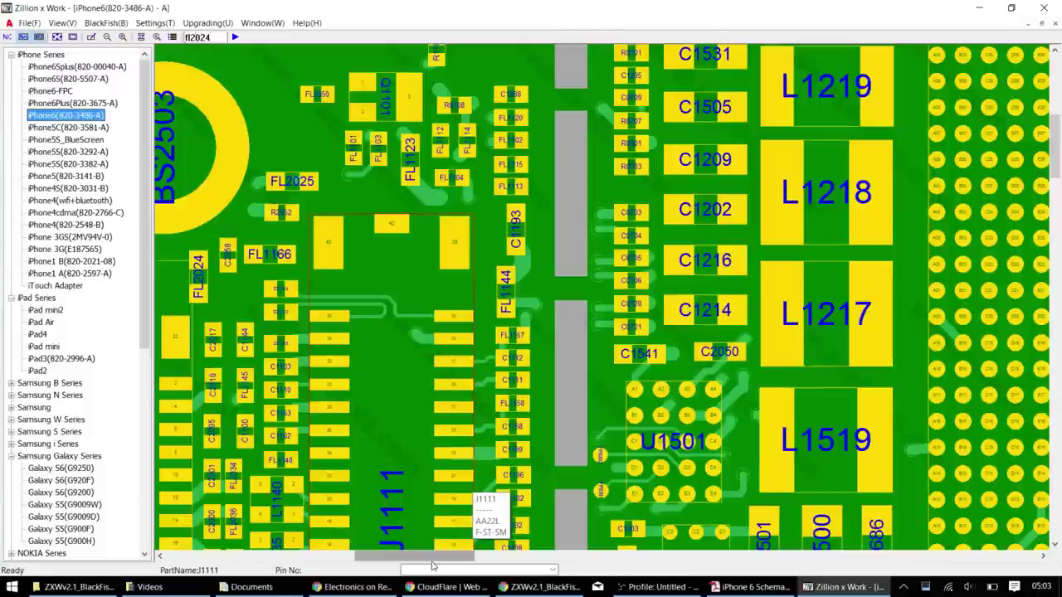
scroll(236, 307, "left", 3)
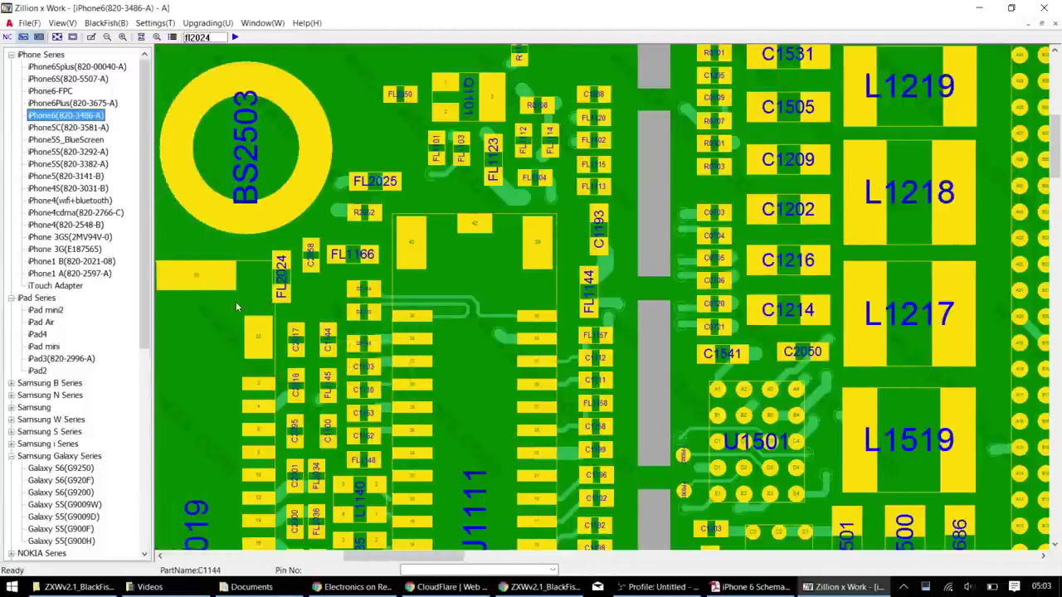
scroll(236, 307, "left", 5)
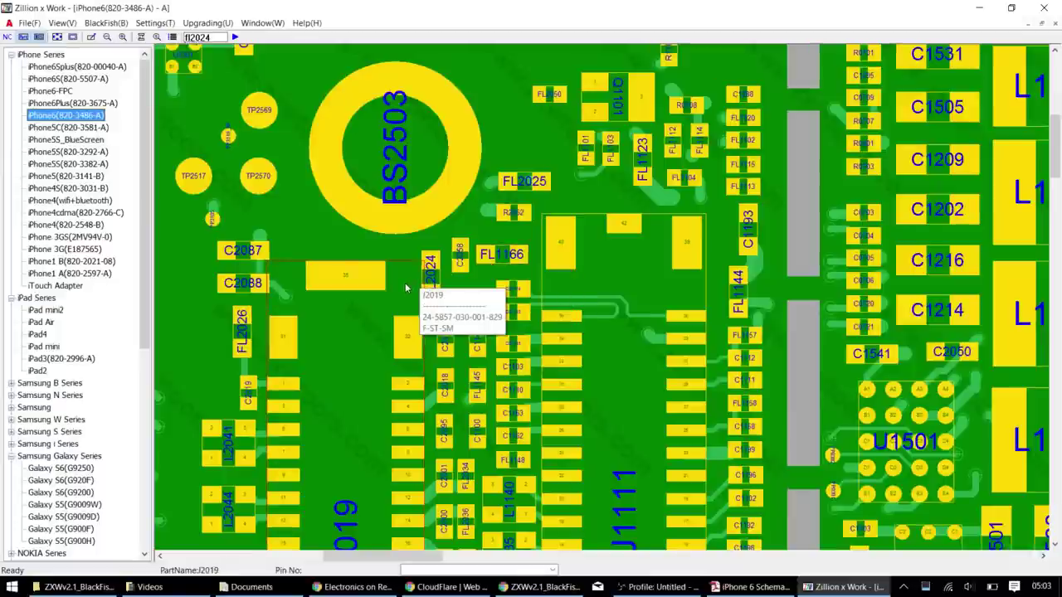
scroll(406, 287, "down", 2)
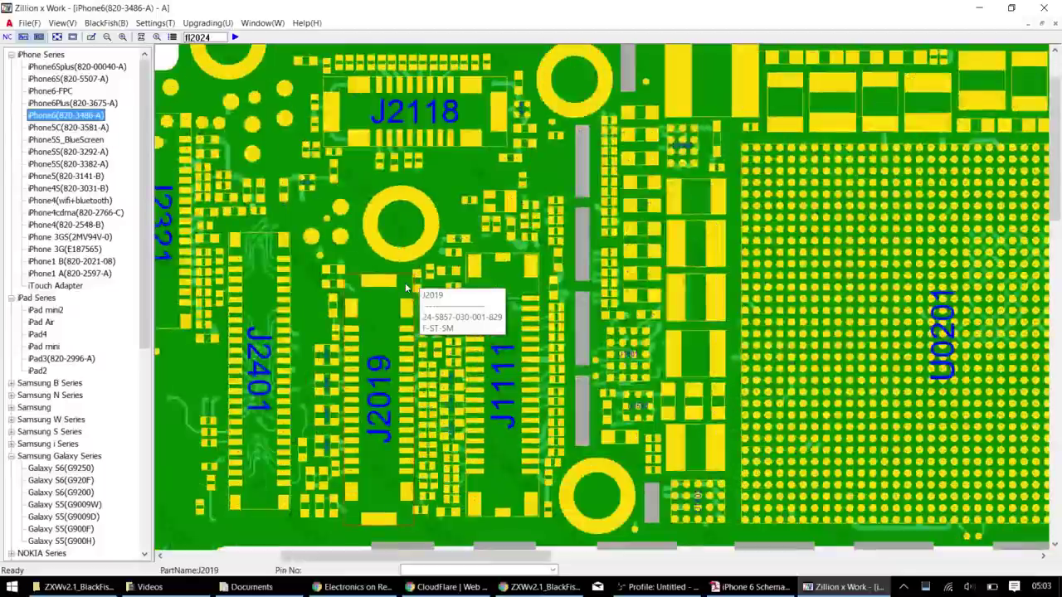
- Flip the iPhone 6 board to side B and examine the area around chips U2401 and U1202
key("space")
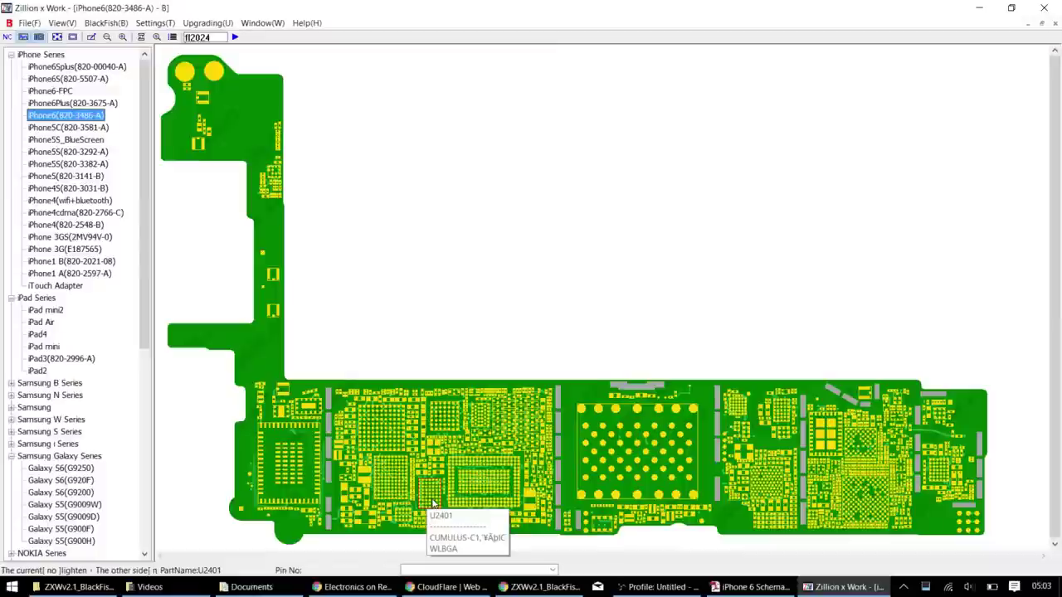
scroll(433, 504, "up", 5)
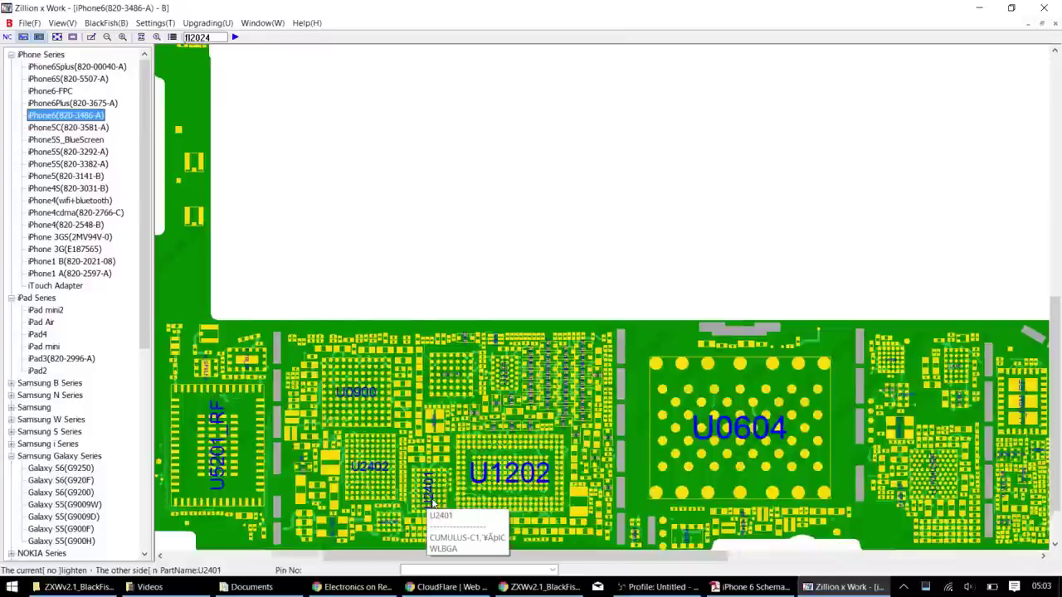
scroll(433, 504, "up", 1)
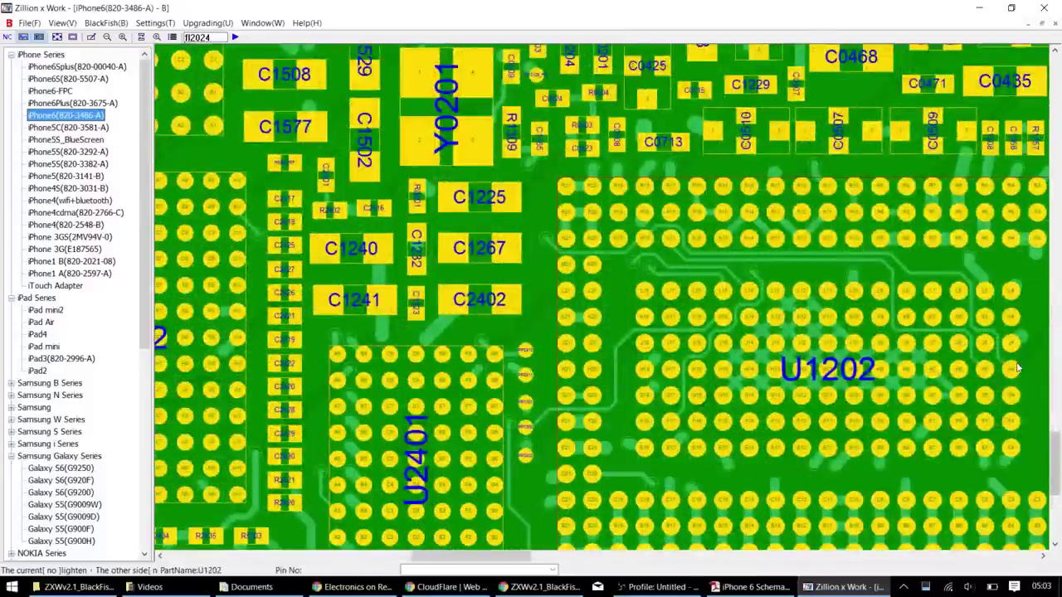
scroll(1017, 369, "down", 5)
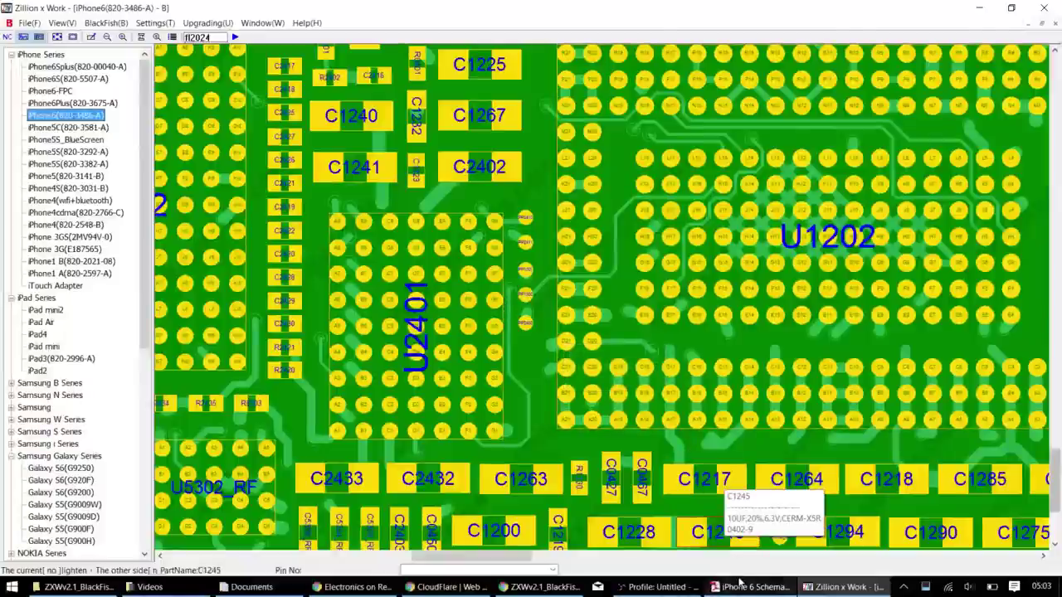
mouse_move(394, 408)
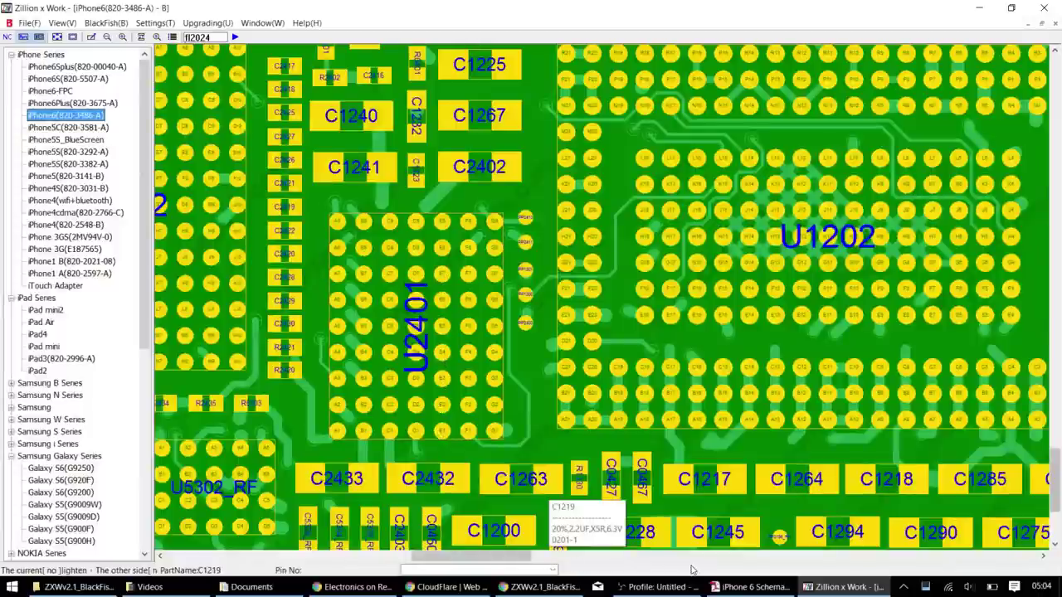
- Switch to the schematic PDF in Acrobat, search it for u2401, and examine the chip's pin connections
left_click(747, 587)
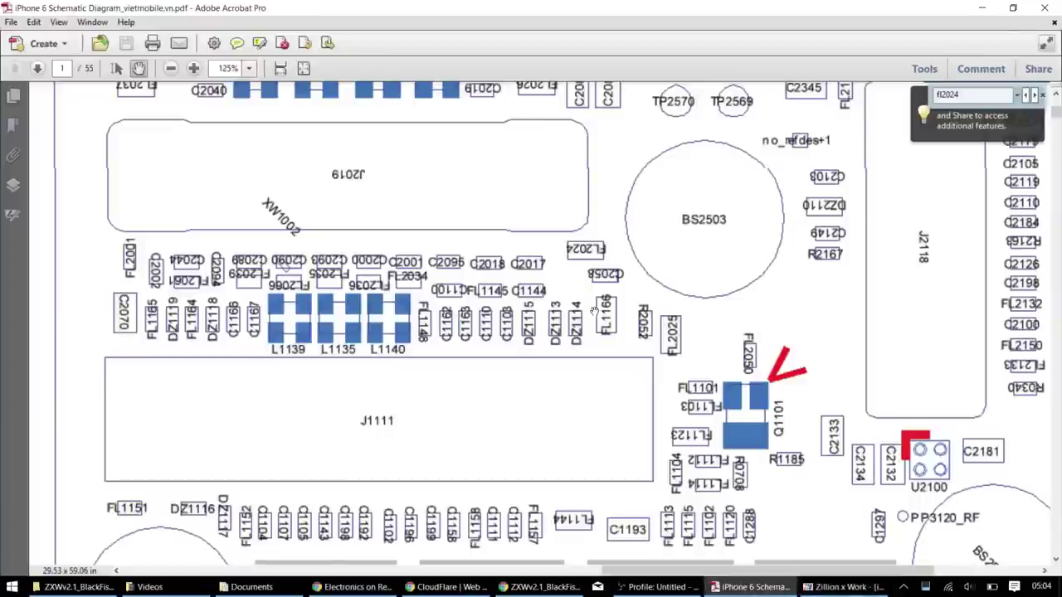
key("ctrl+f")
type("u2401")
key("Return")
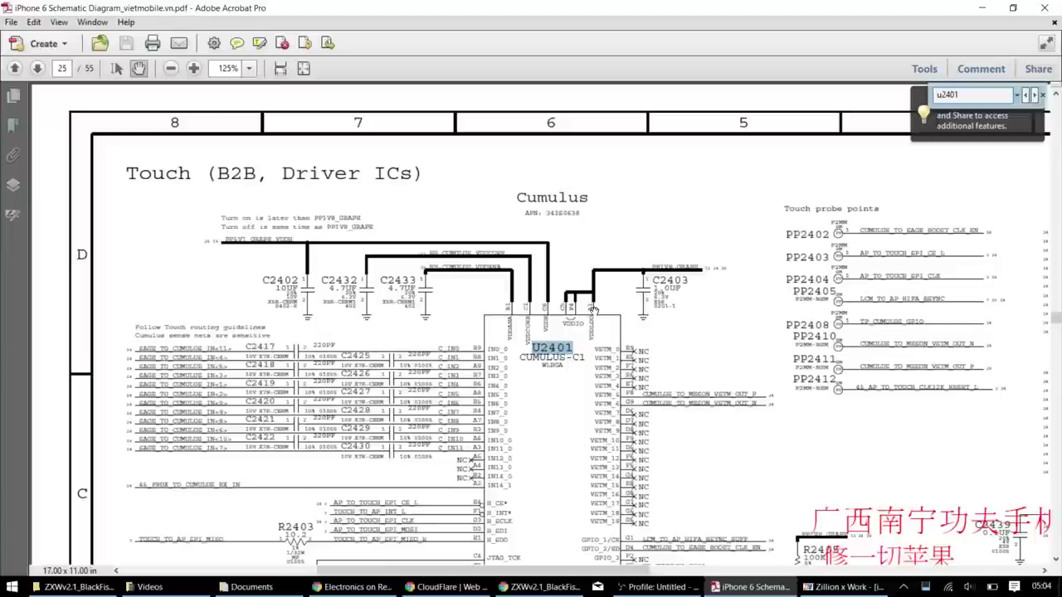
left_click_drag(528, 424, 507, 342)
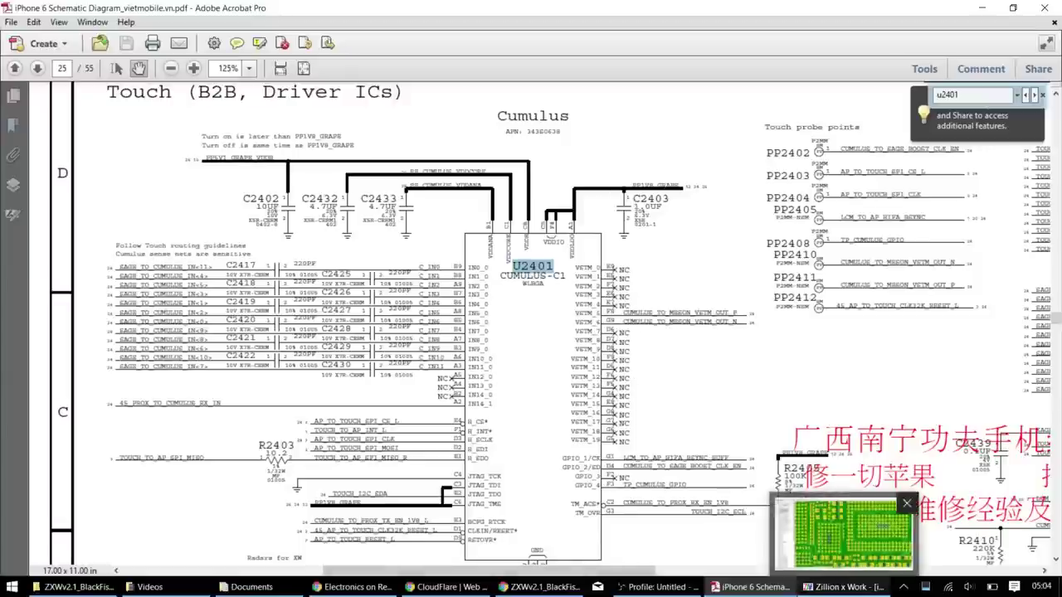
- Switch back to Zillion x Work, highlight the NC pins on side B, and inspect them on U2401, U2402 and U1202
left_click(840, 587)
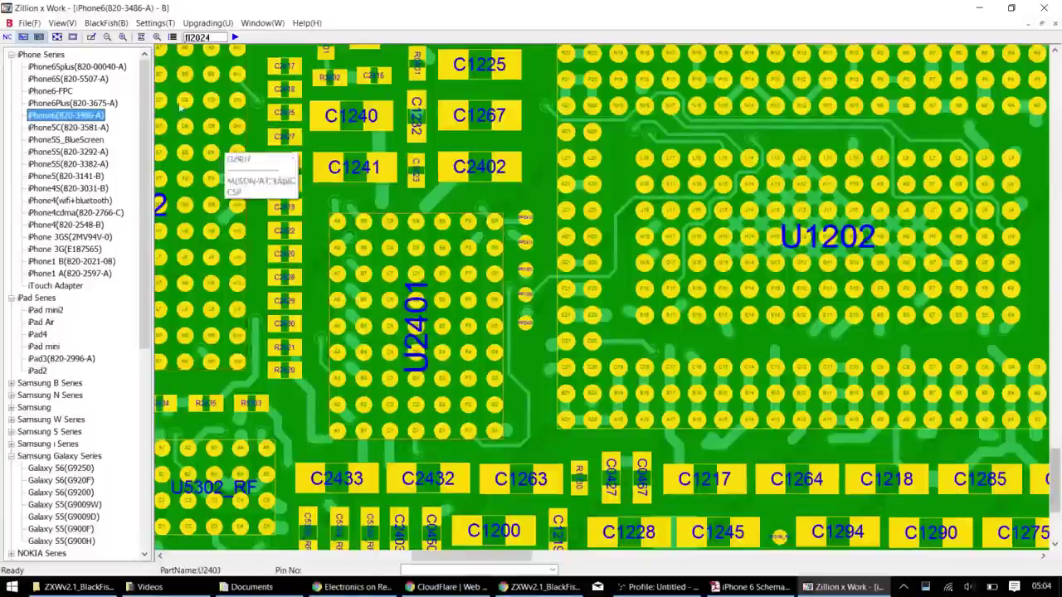
left_click(7, 37)
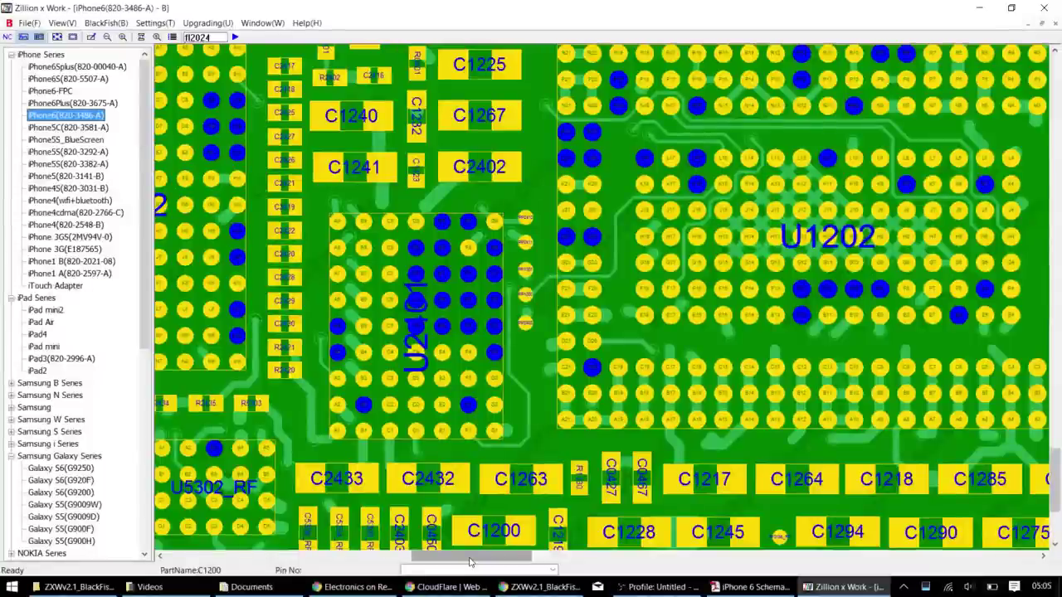
scroll(469, 562, "down", 1)
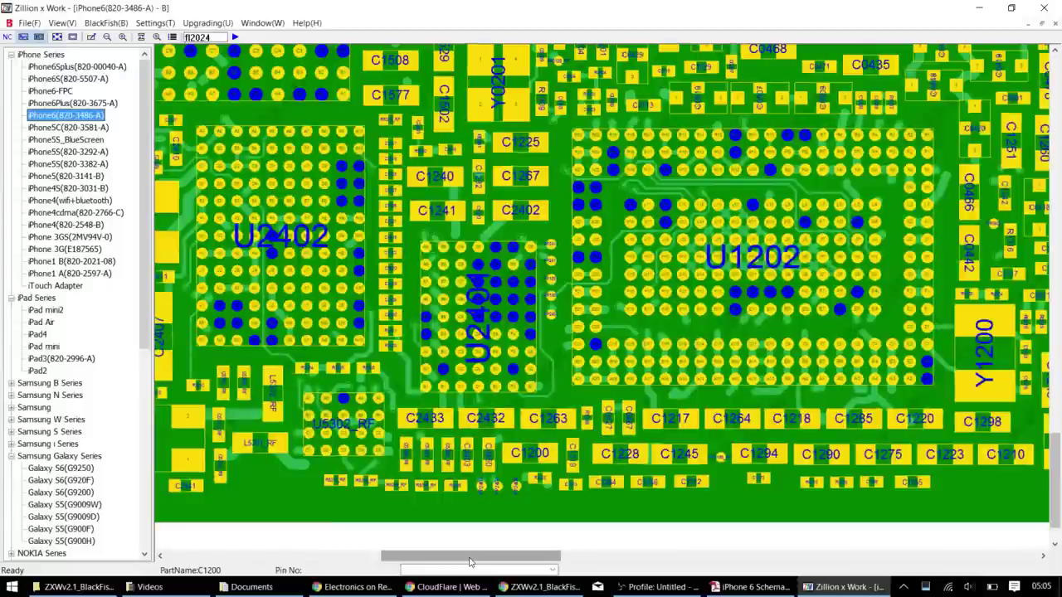
mouse_move(1052, 452)
left_mouse_down()
mouse_move(1051, 427)
mouse_move(1056, 437)
left_mouse_up()
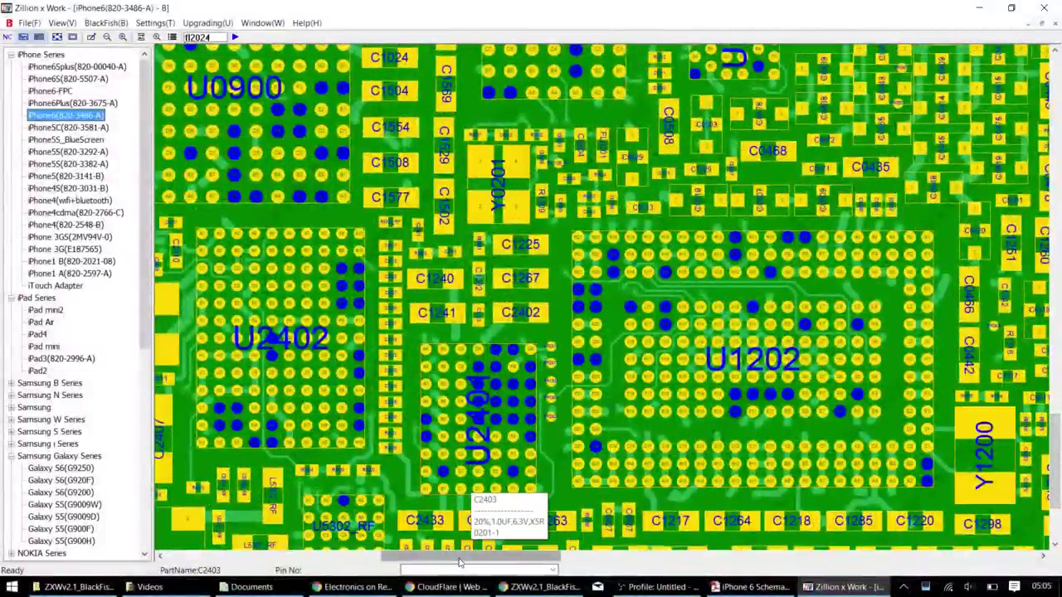
left_click_drag(461, 563, 385, 548)
- Switch to the schematic PDF in Acrobat, go back to the board layout on page 1, and examine the area around U2401 and U1202
left_click(760, 590)
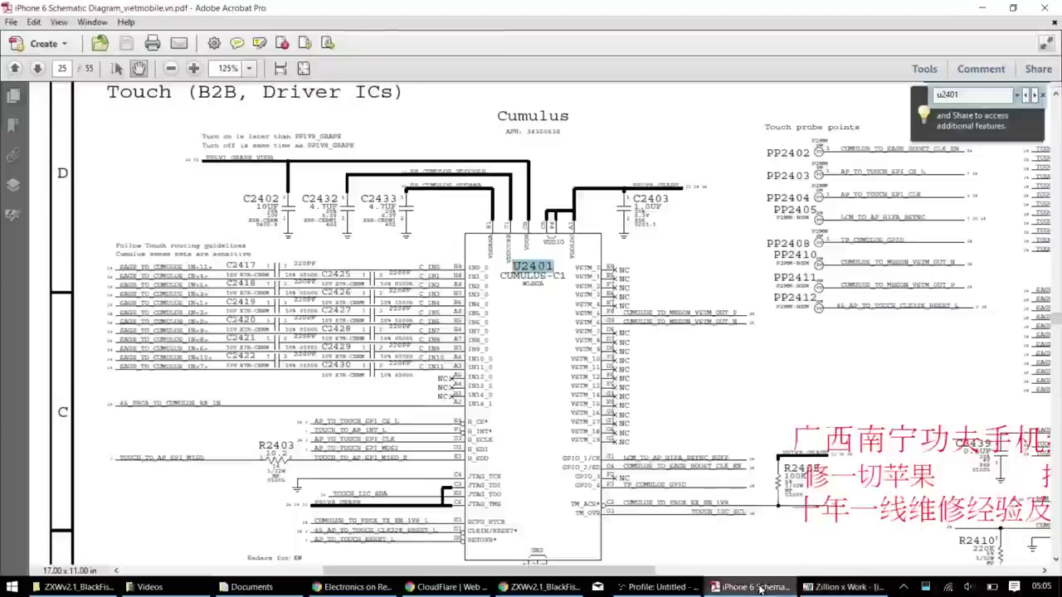
left_click_drag(1057, 324, 1047, 98)
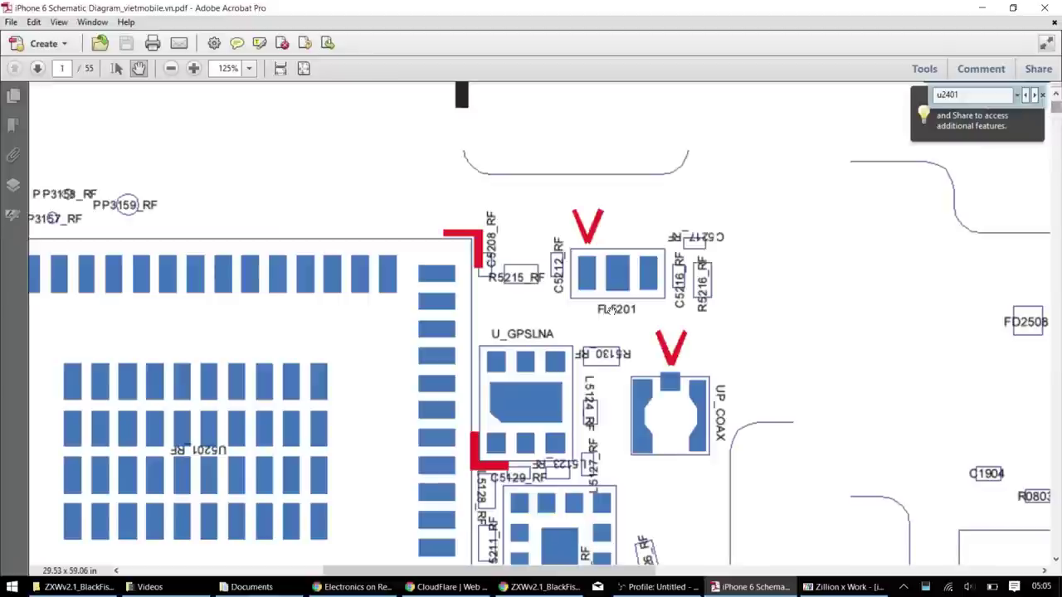
scroll(611, 311, "down", 2, "ctrl")
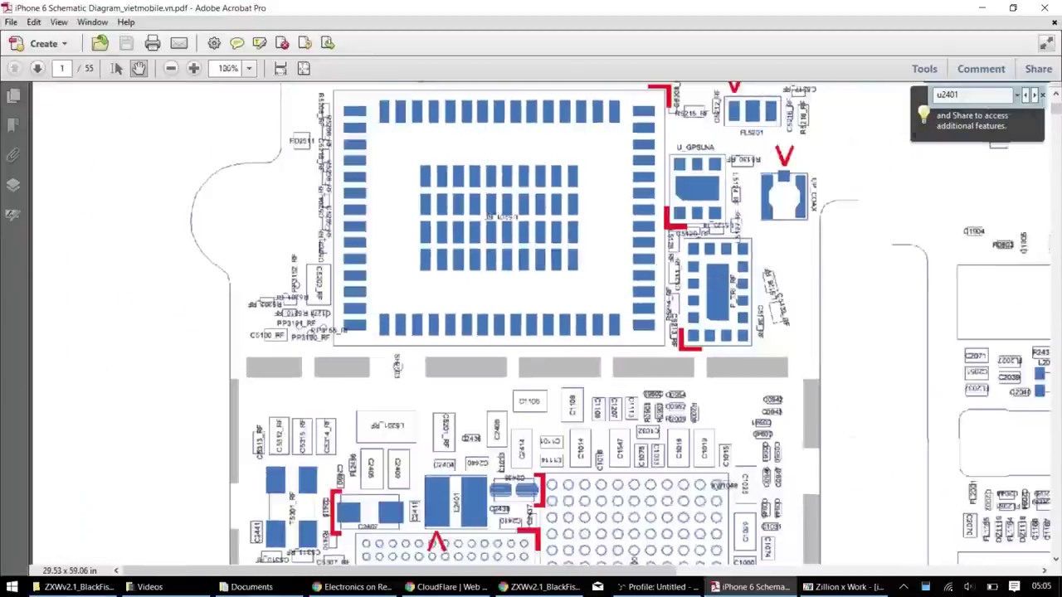
scroll(612, 310, "down", 1, "ctrl")
scroll(525, 323, "down", 10)
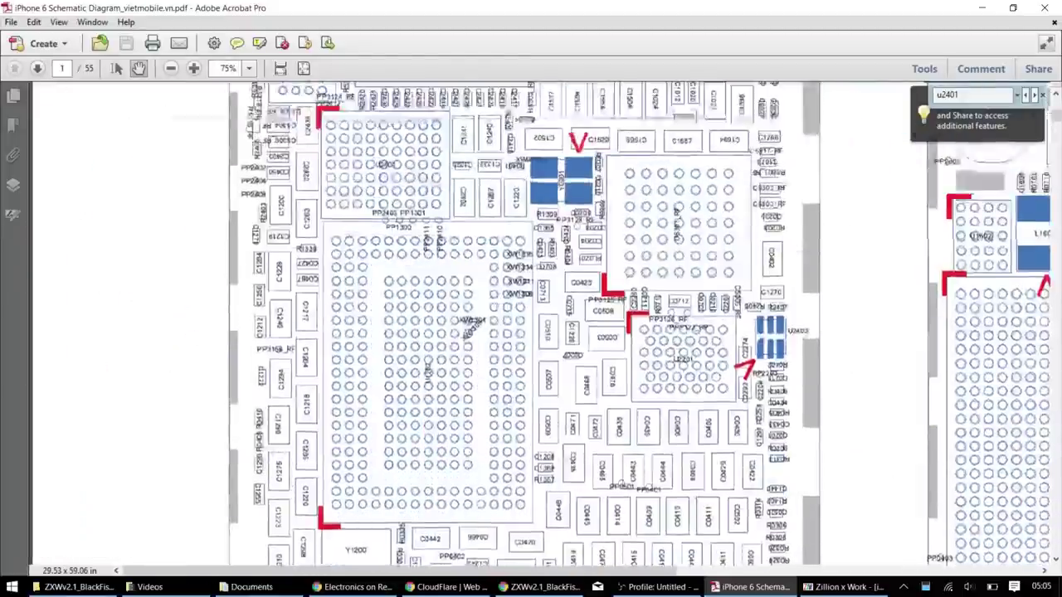
scroll(611, 310, "up", 1, "ctrl")
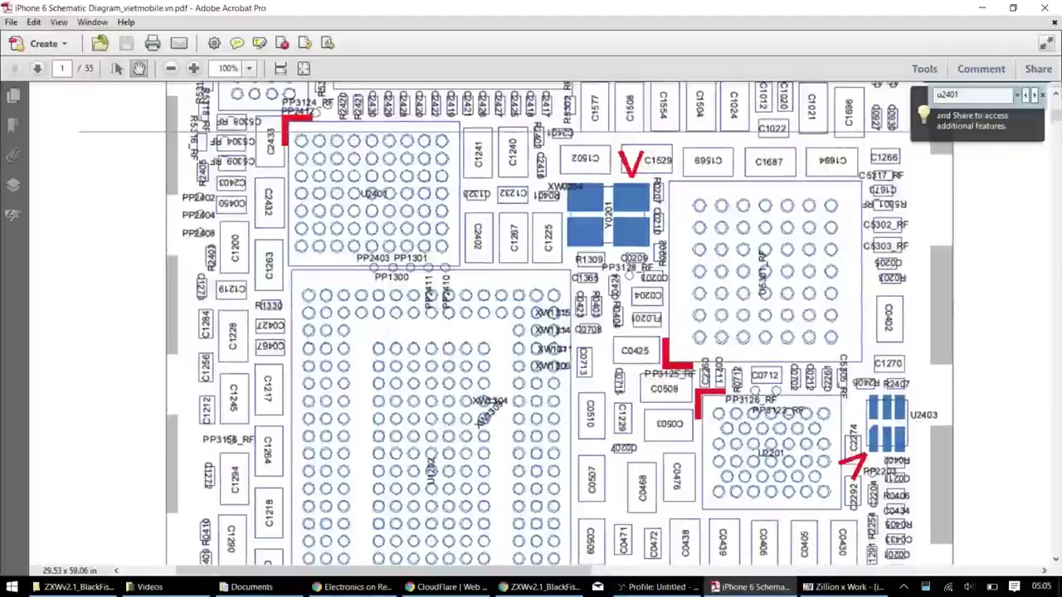
scroll(532, 324, "up", 3)
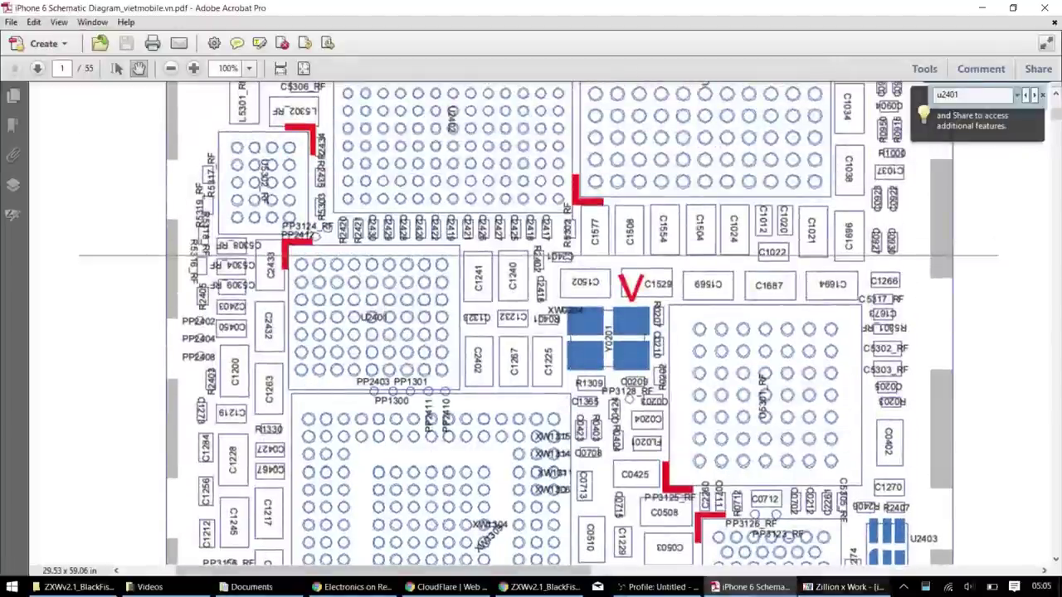
- Switch back to Zillion x Work, flip the iPhone 6 board to side A, and turn on the part image display at connector J2019
left_click(842, 587)
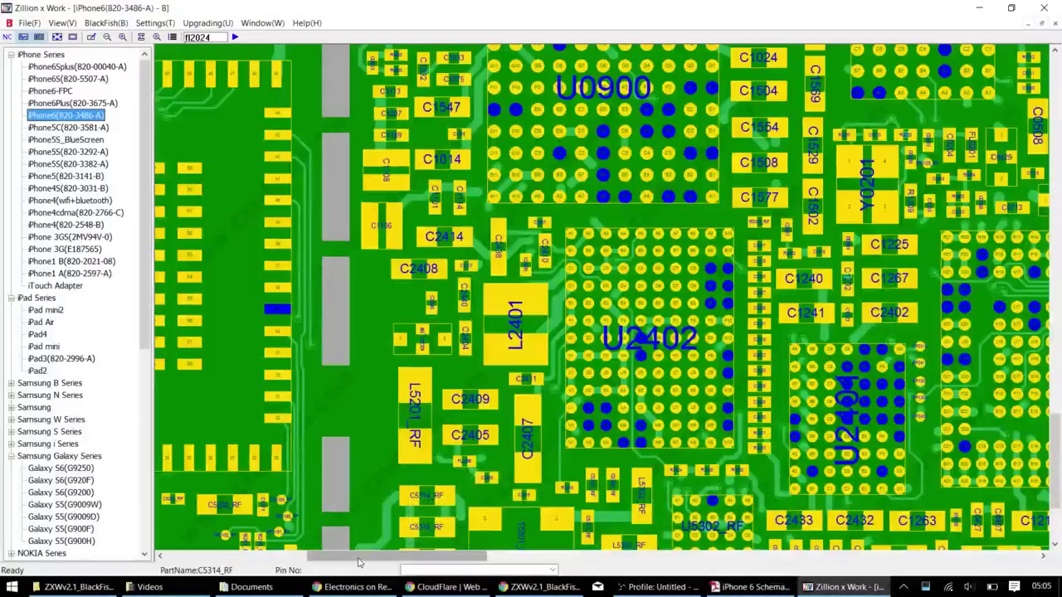
left_click_drag(358, 564, 267, 552)
key("space")
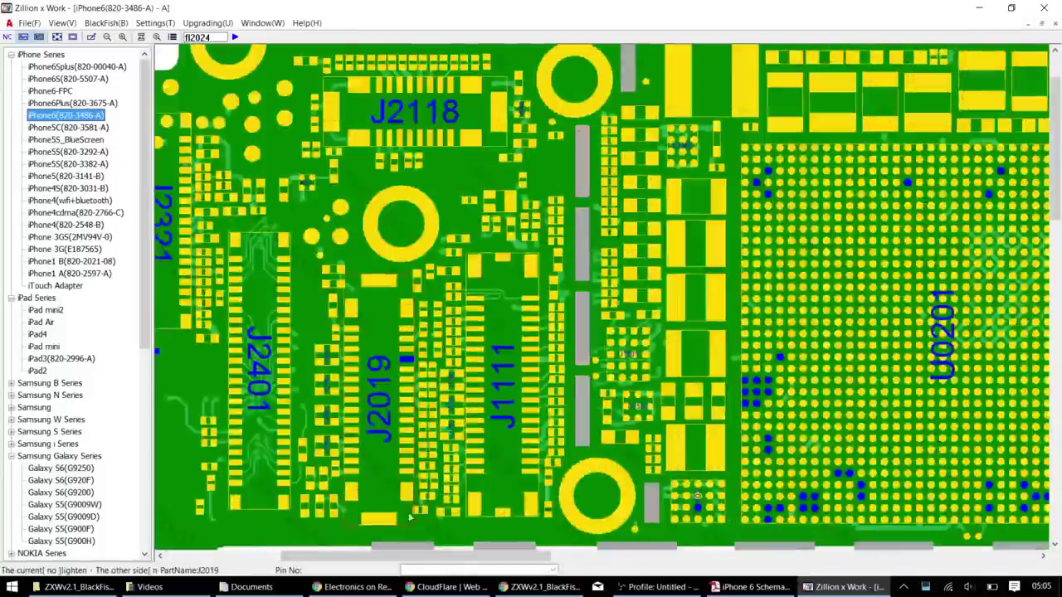
mouse_move(394, 308)
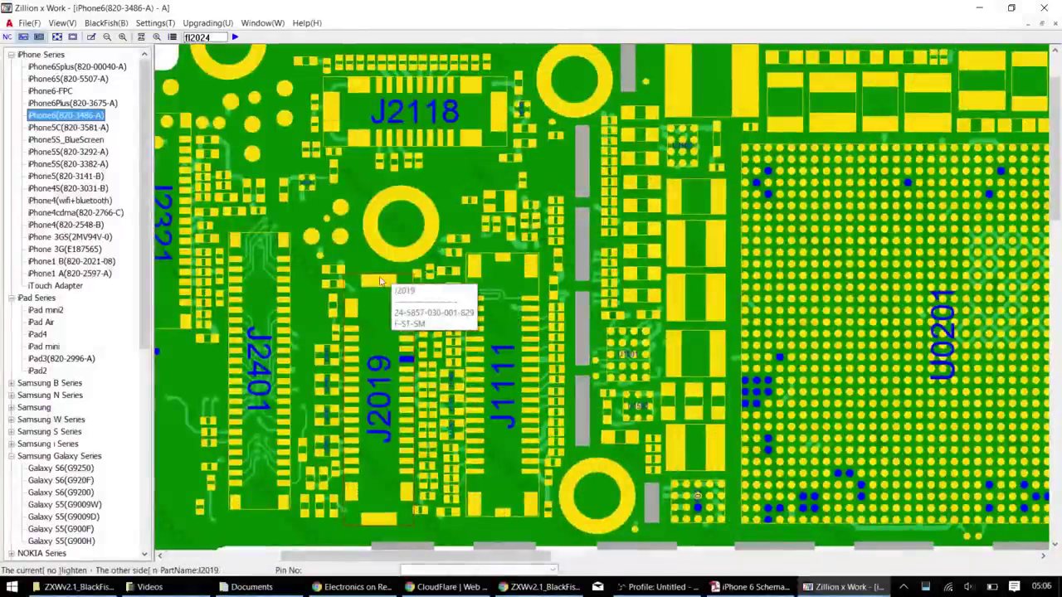
right_click(380, 283)
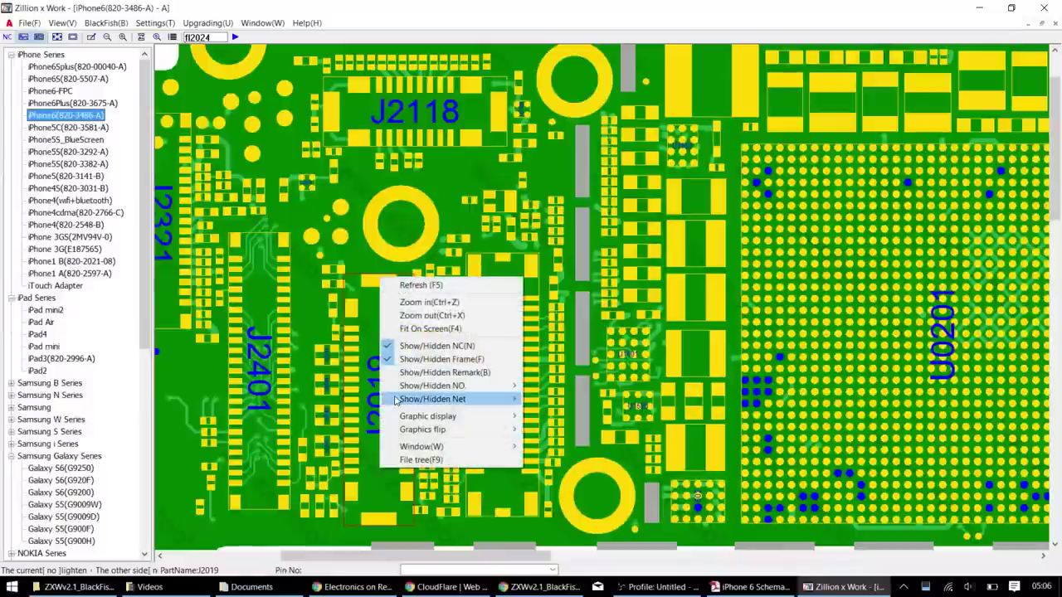
mouse_move(403, 386)
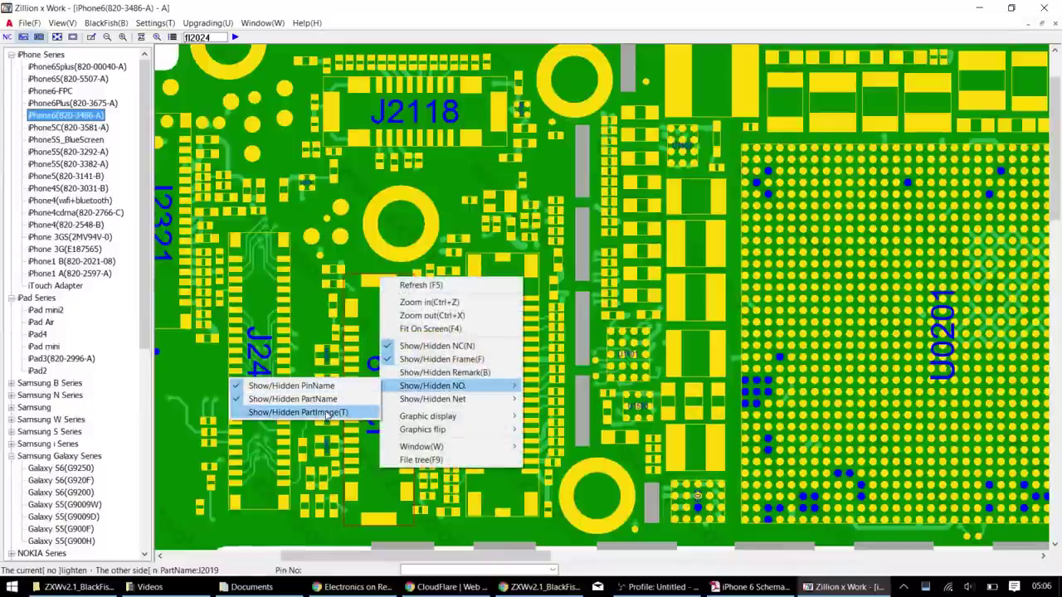
left_click(326, 417)
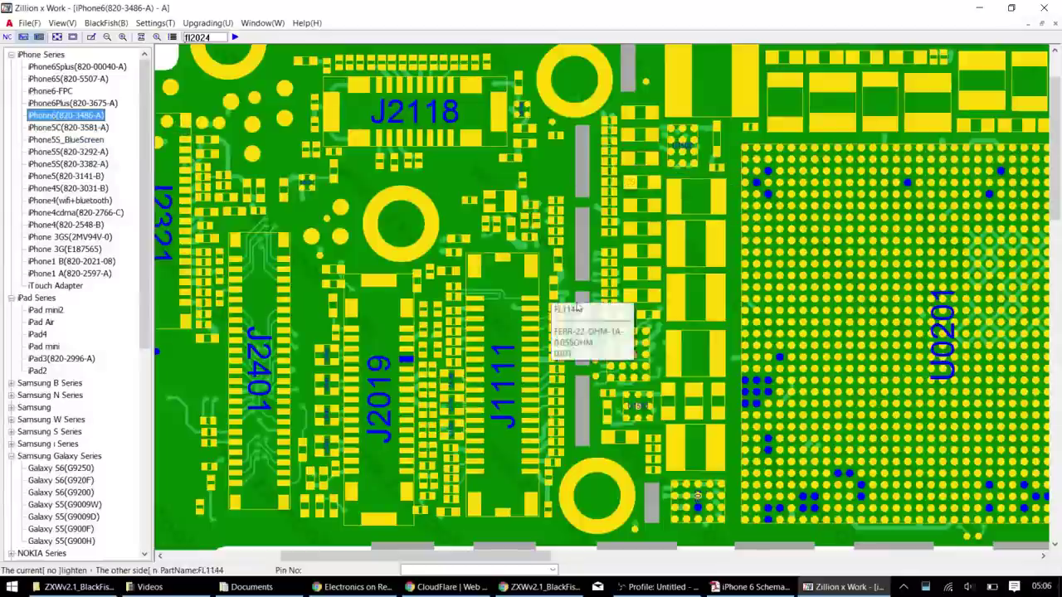
- Switch to the schematic PDF, search it for lcm_bl_anode, and examine the D500 backlight driver circuit around U1502
left_click(755, 586)
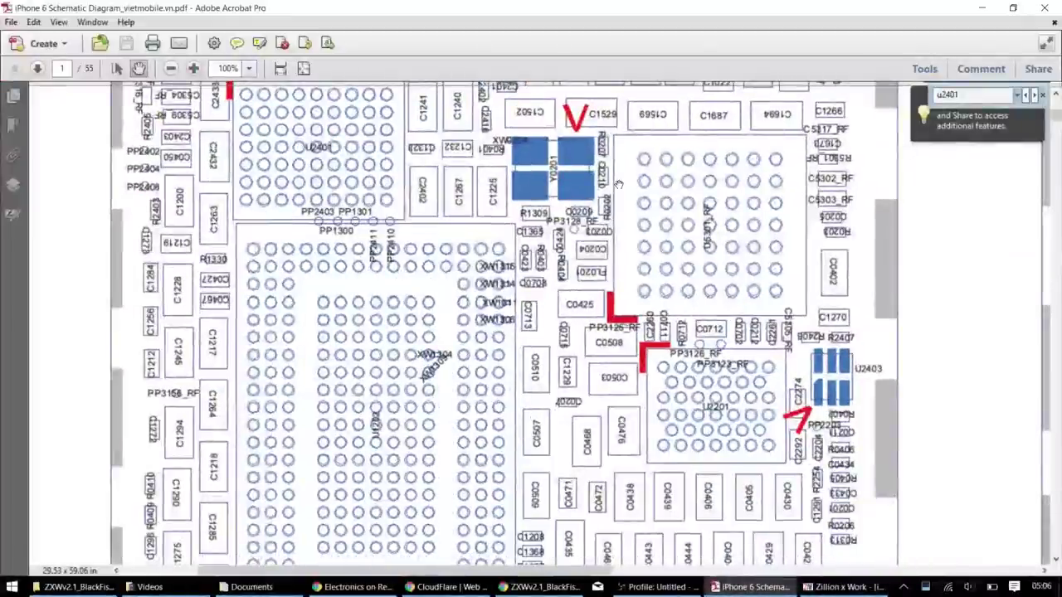
key("ctrl+f")
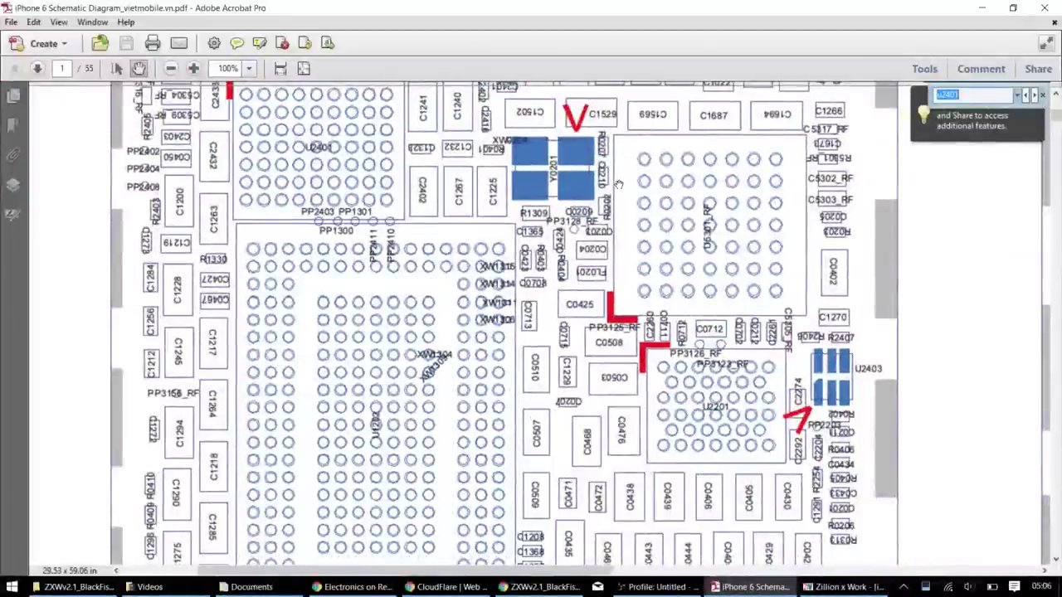
type("lcm")
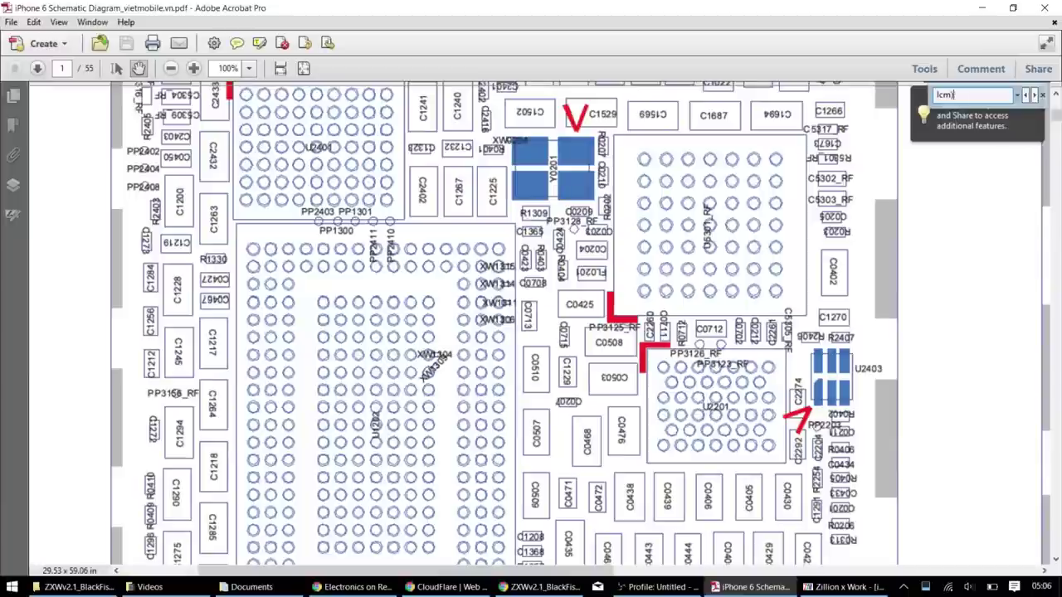
type("_bl_anode")
key("Return")
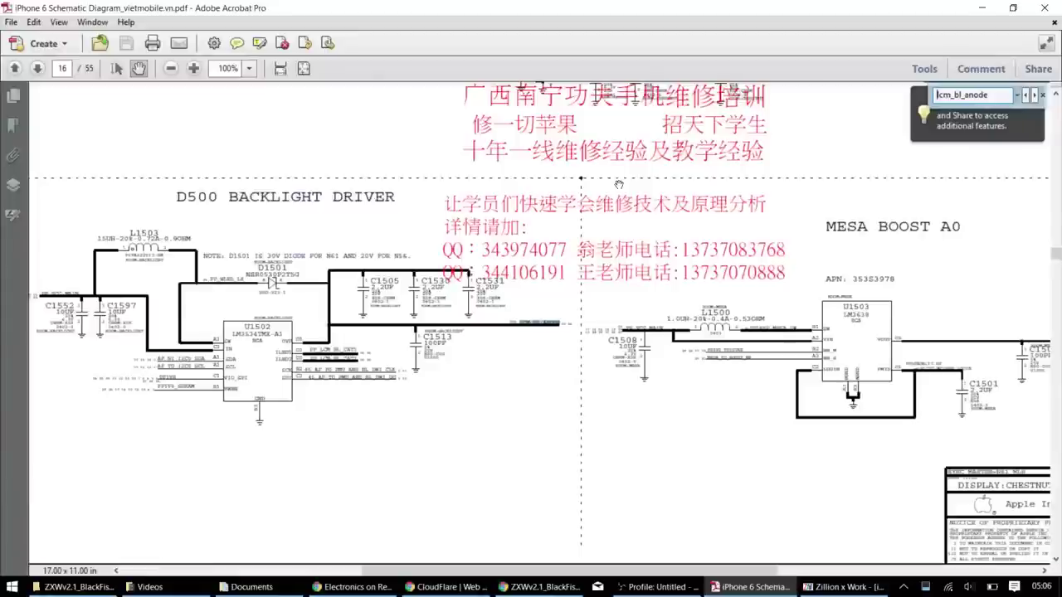
left_click_drag(576, 371, 478, 431)
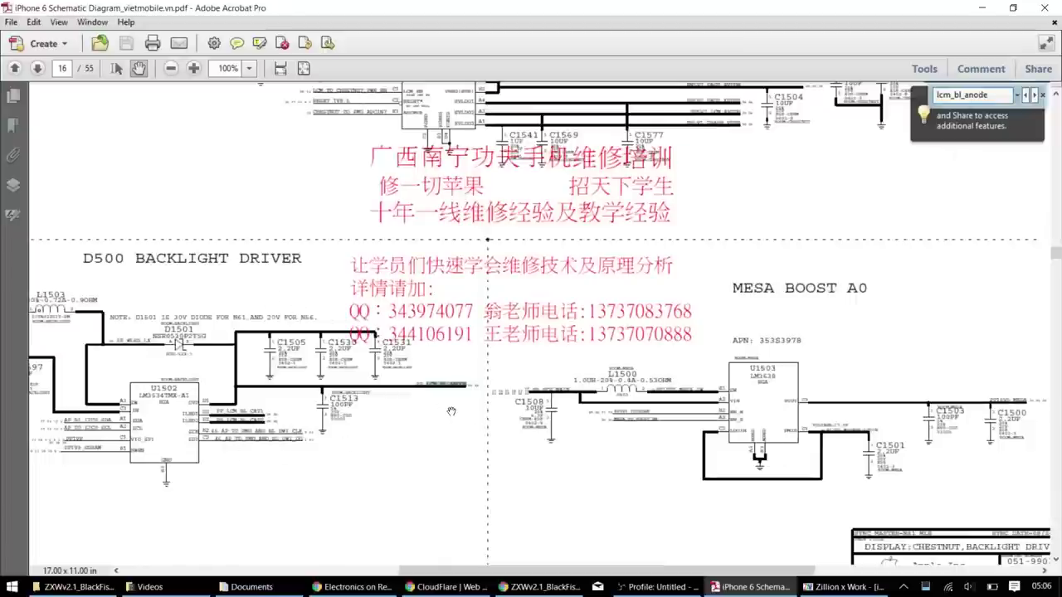
scroll(451, 412, "up", 1, "ctrl")
left_click_drag(432, 531, 498, 422)
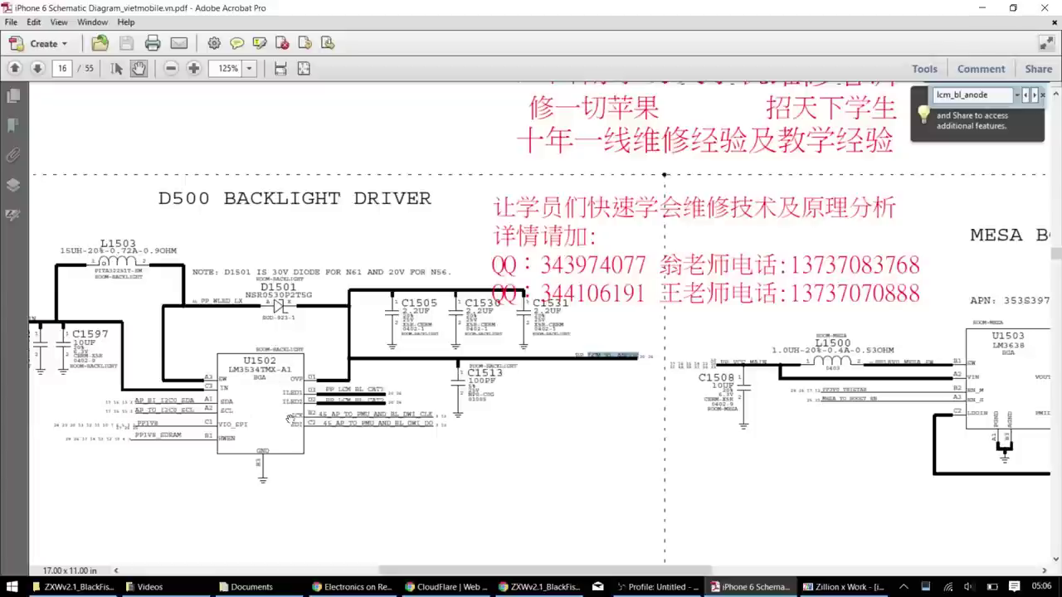
left_click_drag(526, 399, 243, 502)
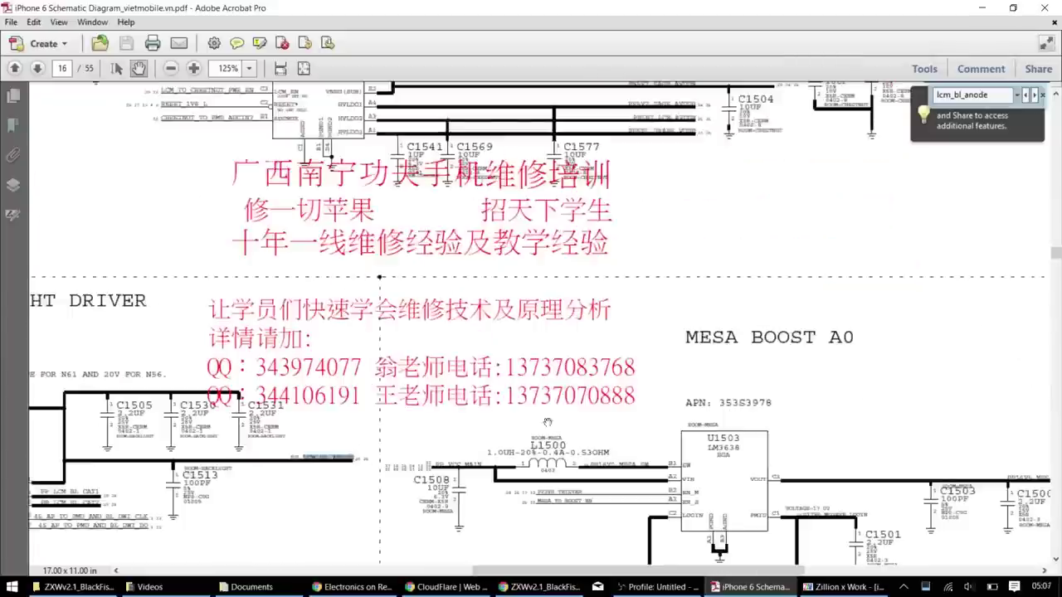
left_click_drag(152, 484, 319, 439)
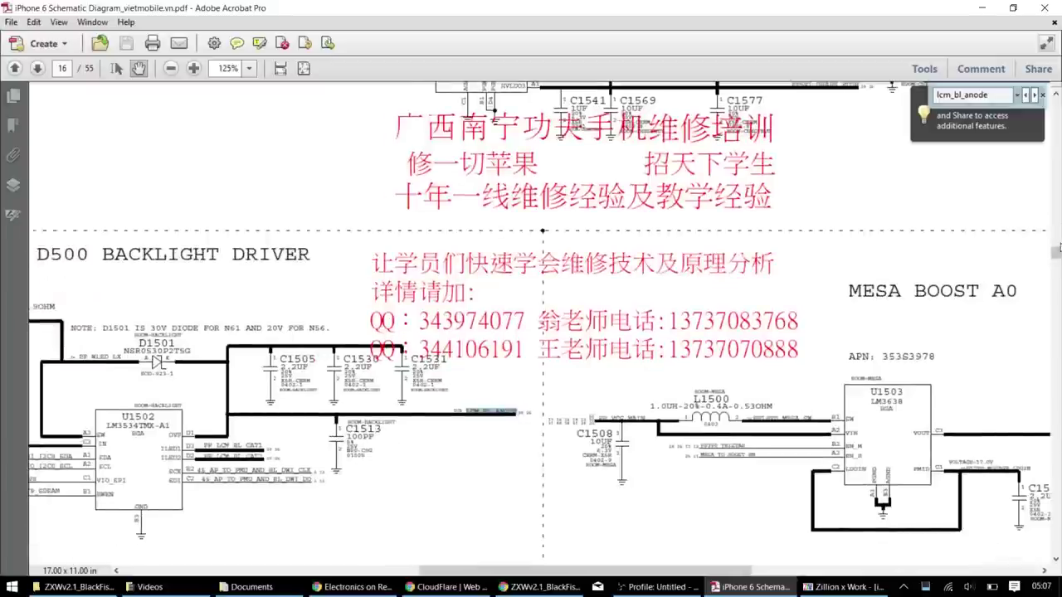
- Return to the board layout on page 1 and locate the backlight parts U1502, D1501 and L1503 near standoff BS2501
left_click_drag(1057, 251, 1056, 98)
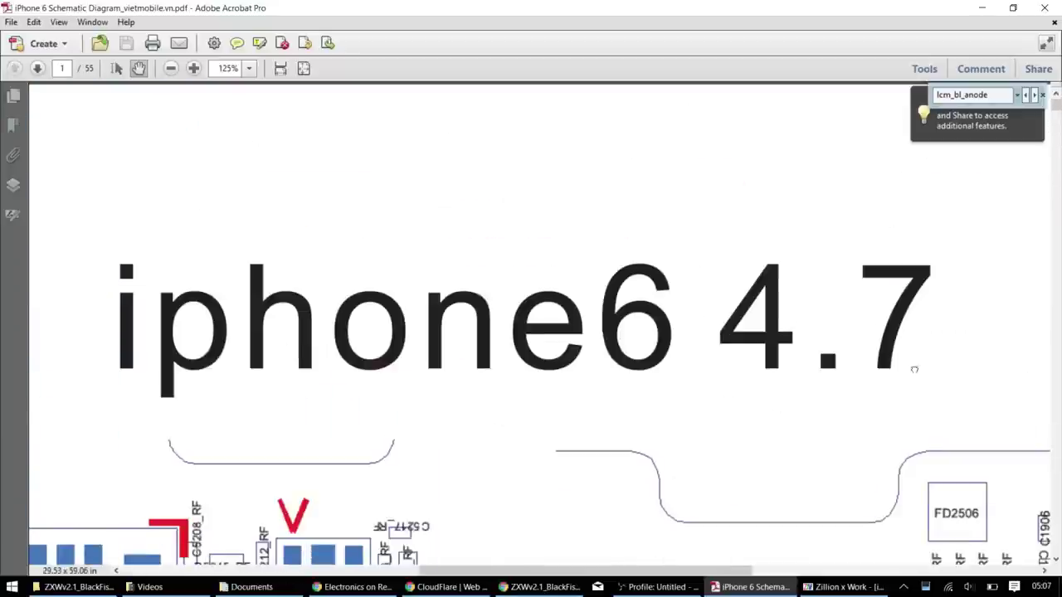
left_click_drag(817, 353, 598, 296)
left_click_drag(803, 430, 592, 351)
left_click_drag(788, 431, 530, 292)
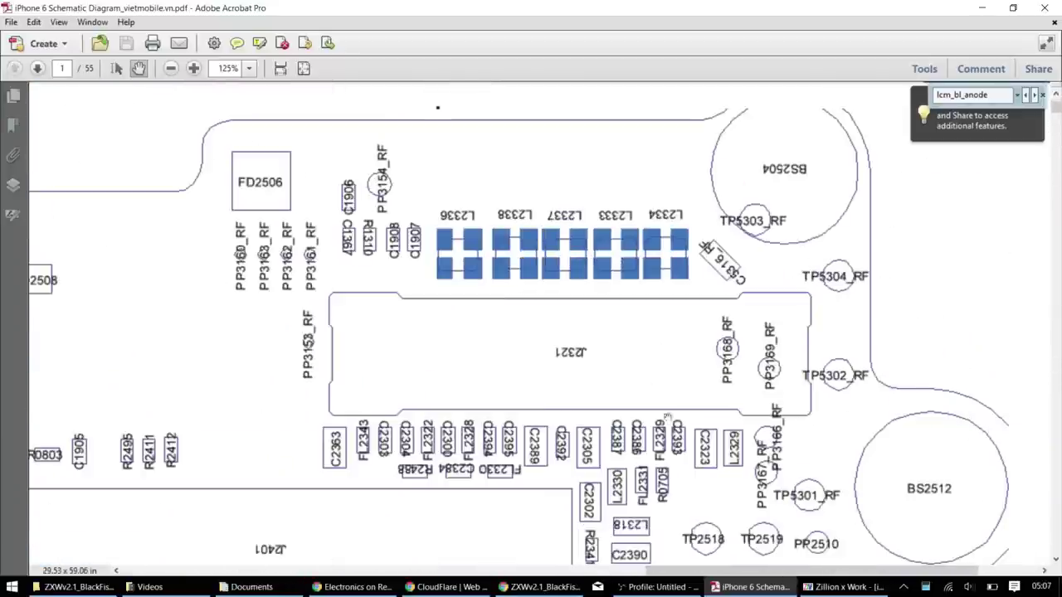
left_click_drag(686, 434, 503, 203)
left_click_drag(503, 274, 503, 206)
mouse_move(498, 332)
left_mouse_down()
mouse_move(686, 316)
mouse_move(545, 333)
left_mouse_up()
left_click_drag(539, 515, 540, 102)
left_click_drag(540, 249, 539, 467)
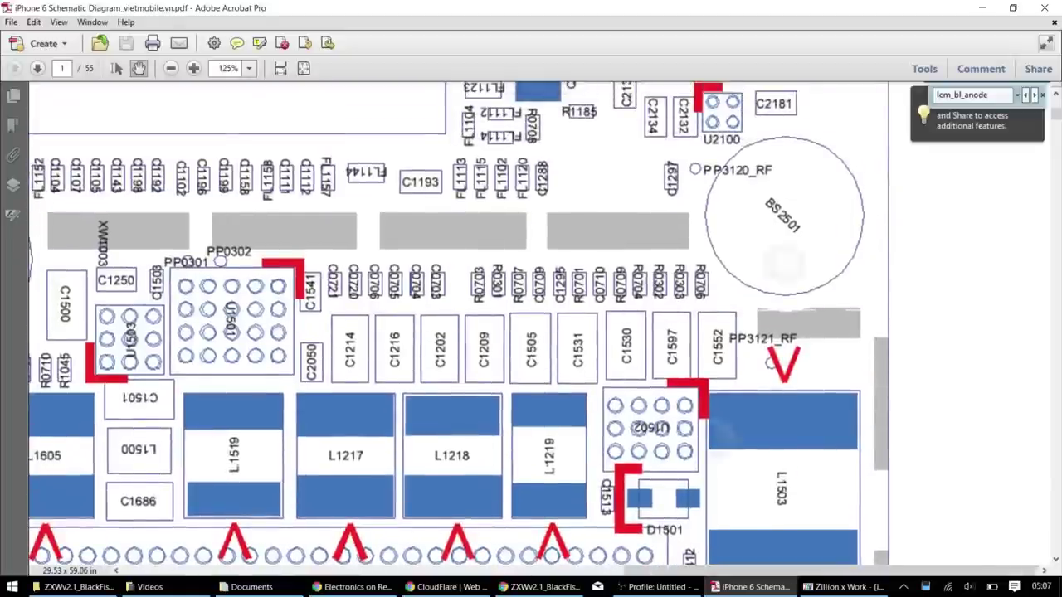
key("ctrl+minus")
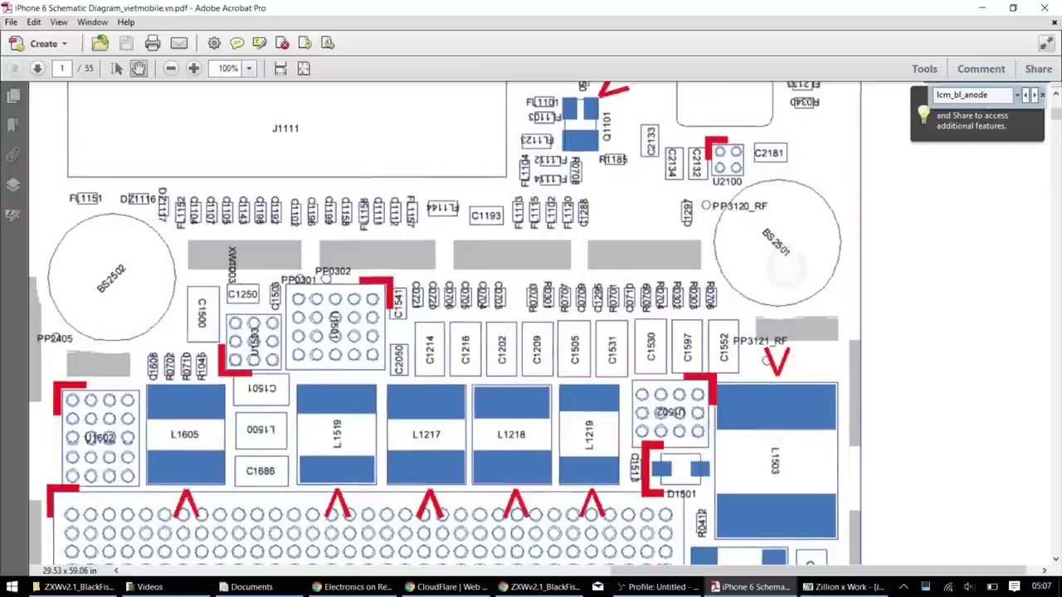
scroll(445, 324, "down", 5)
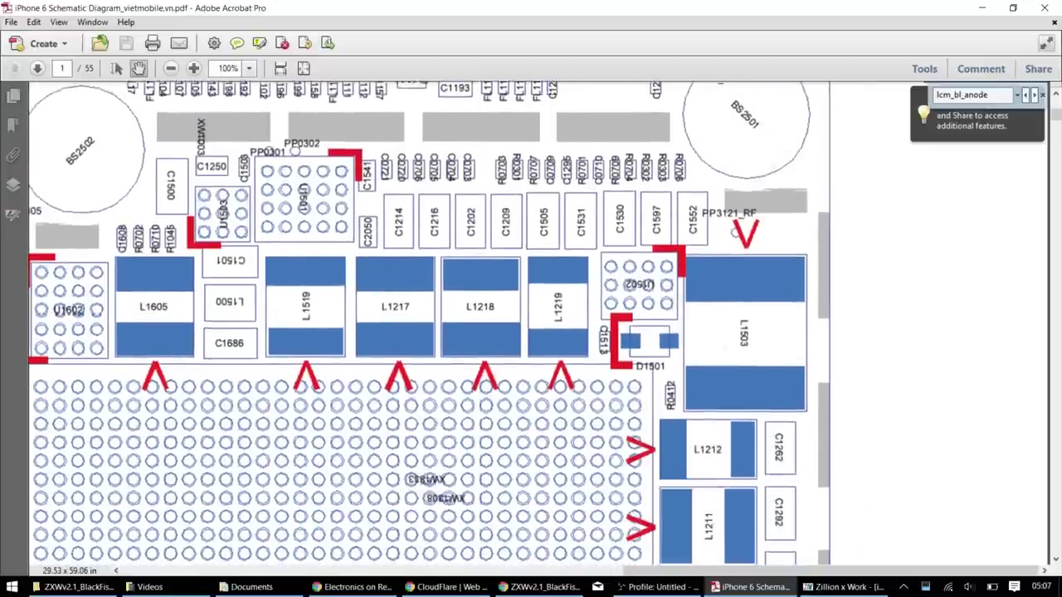
scroll(631, 345, "up", 1, "ctrl")
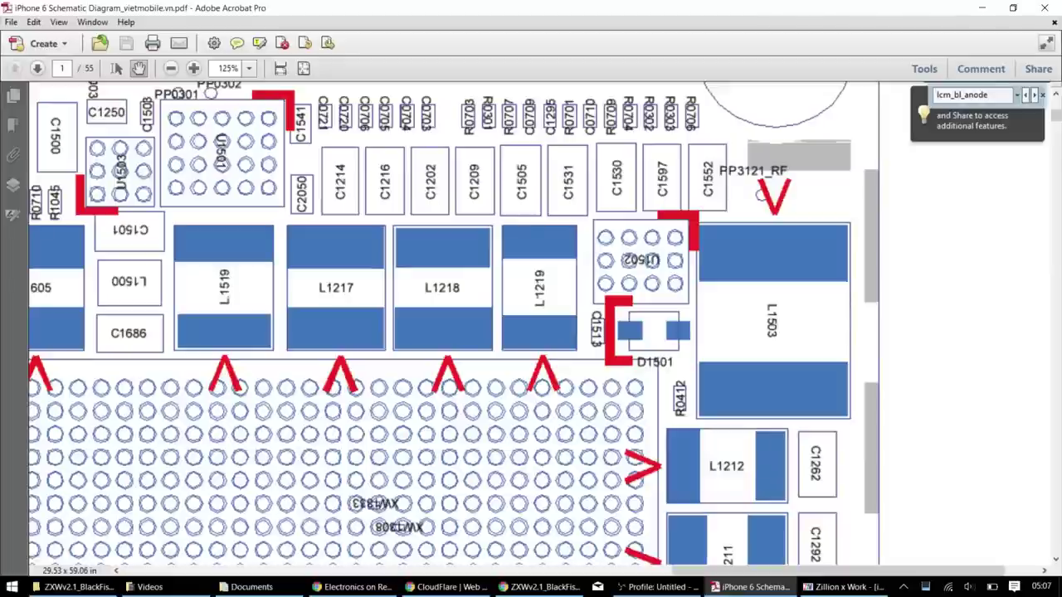
- Repeat the lcm_bl_anode search through its matches up to FL2024 on the LCD B2B page, looking through the schematic pages in between
key("ctrl+f")
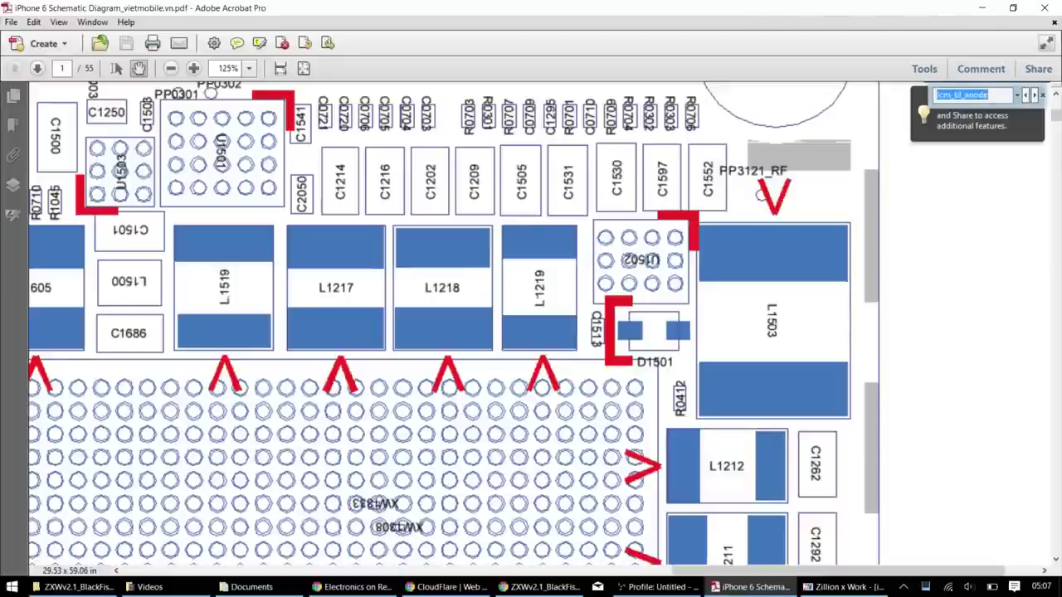
key("Return")
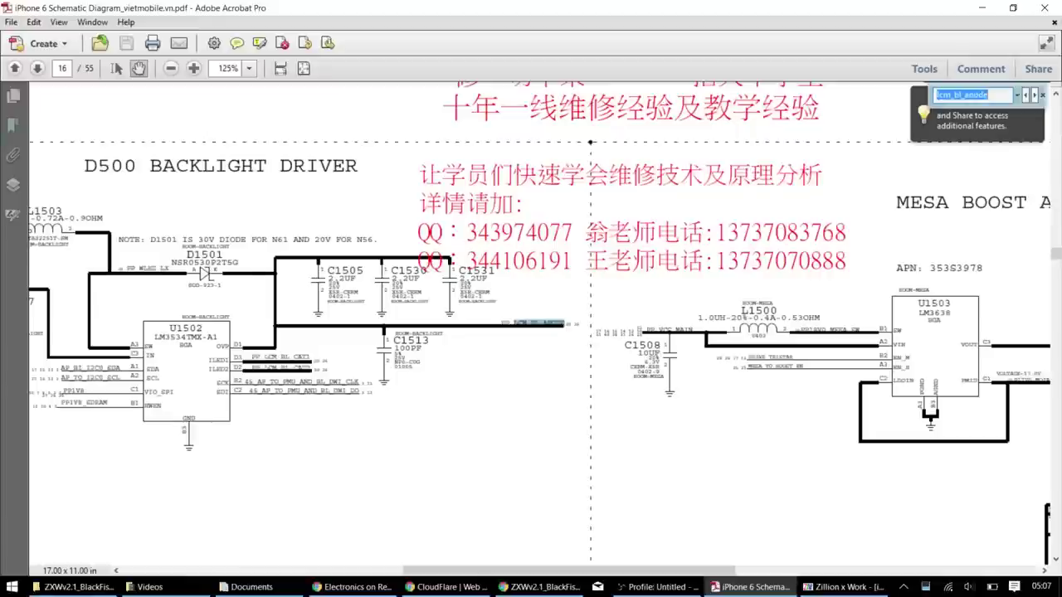
key("Return")
key("shift+Return")
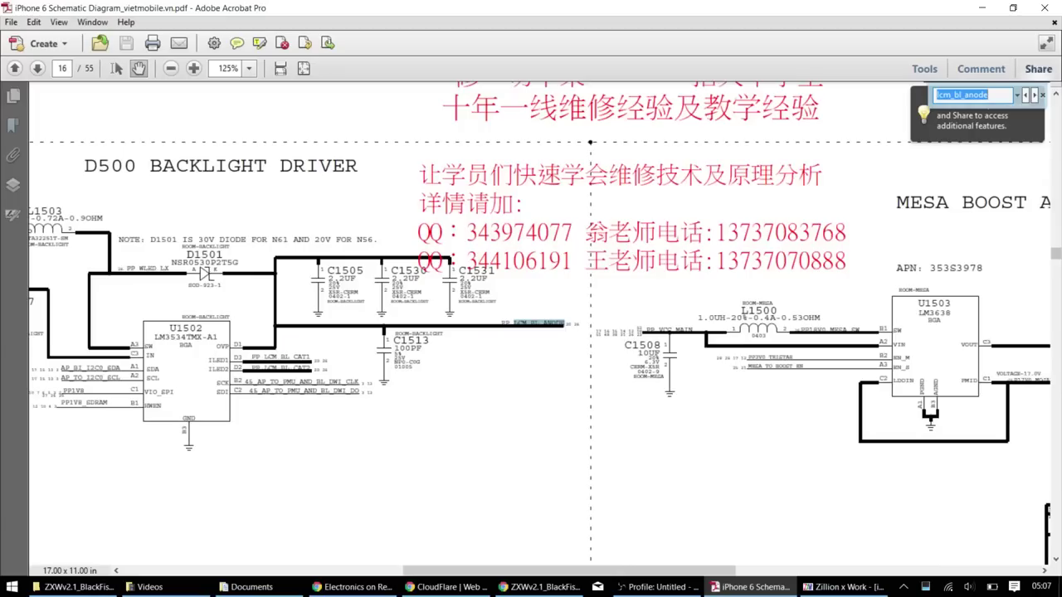
scroll(540, 323, "up", 20)
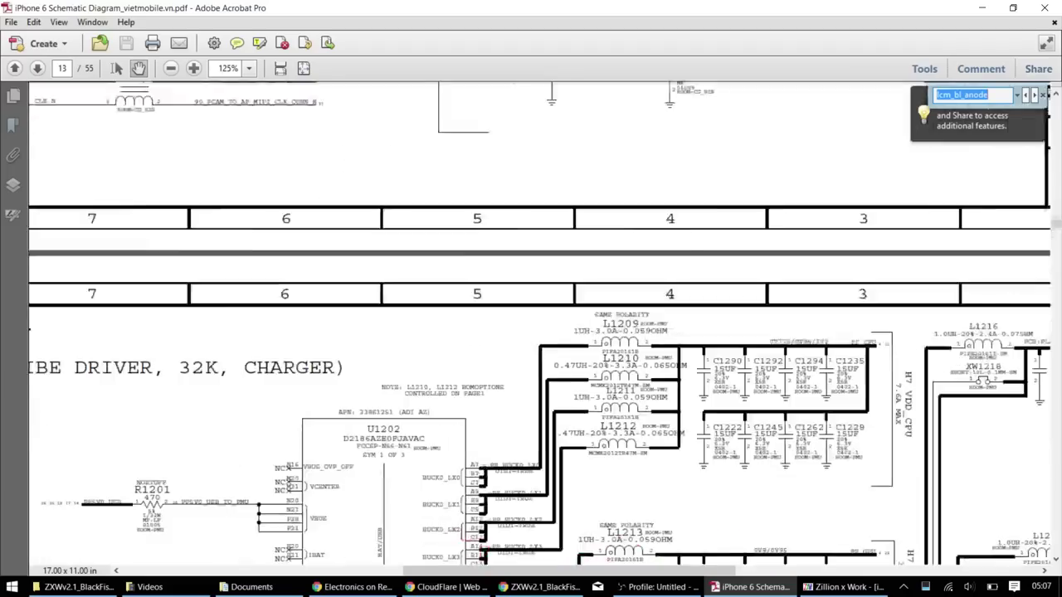
scroll(506, 324, "up", 20)
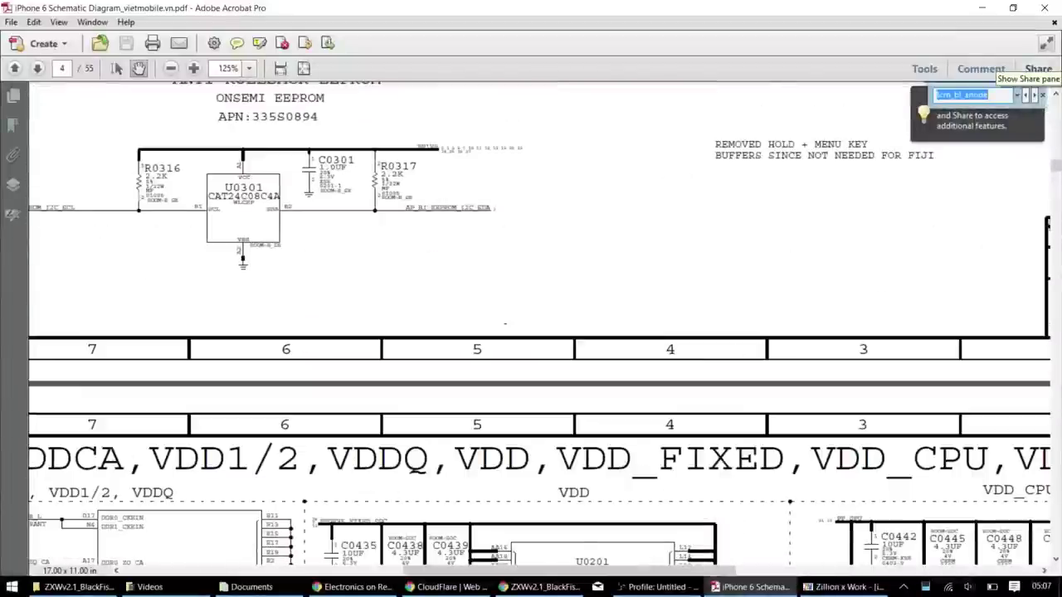
scroll(505, 325, "down", 10)
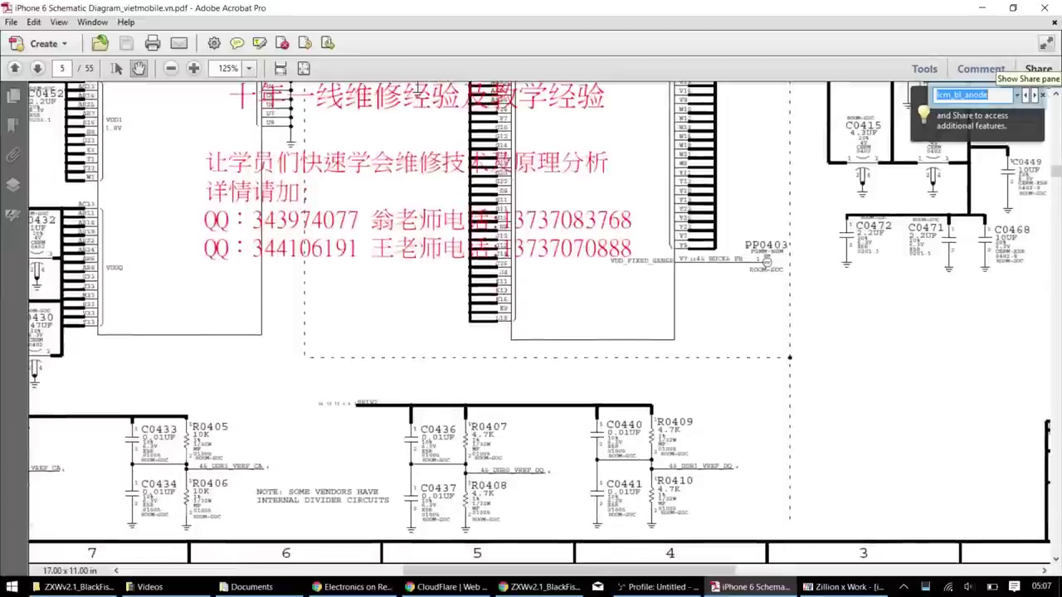
key("Return")
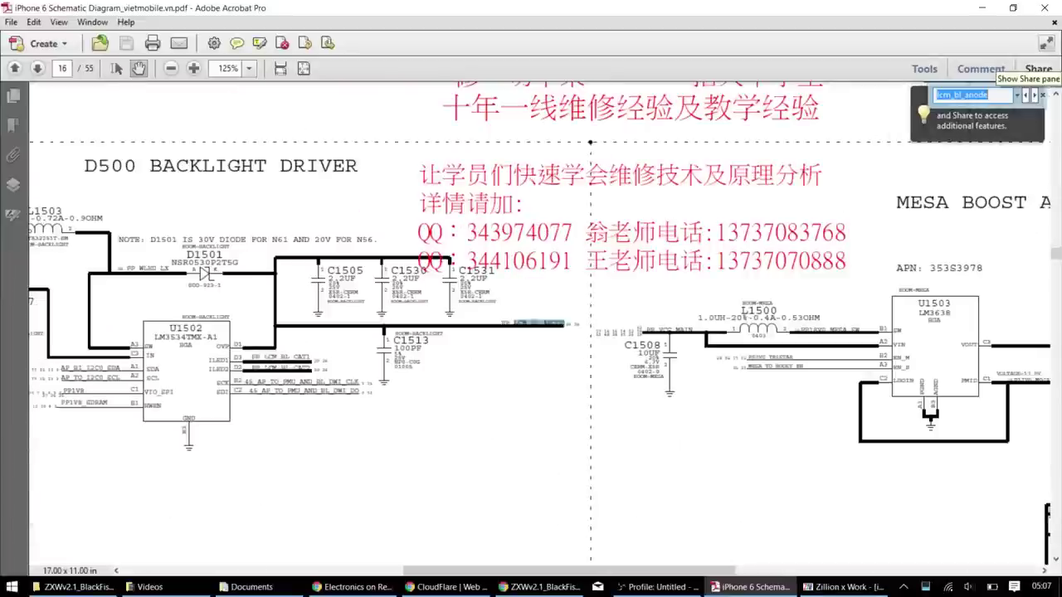
key("Return")
key("Return")
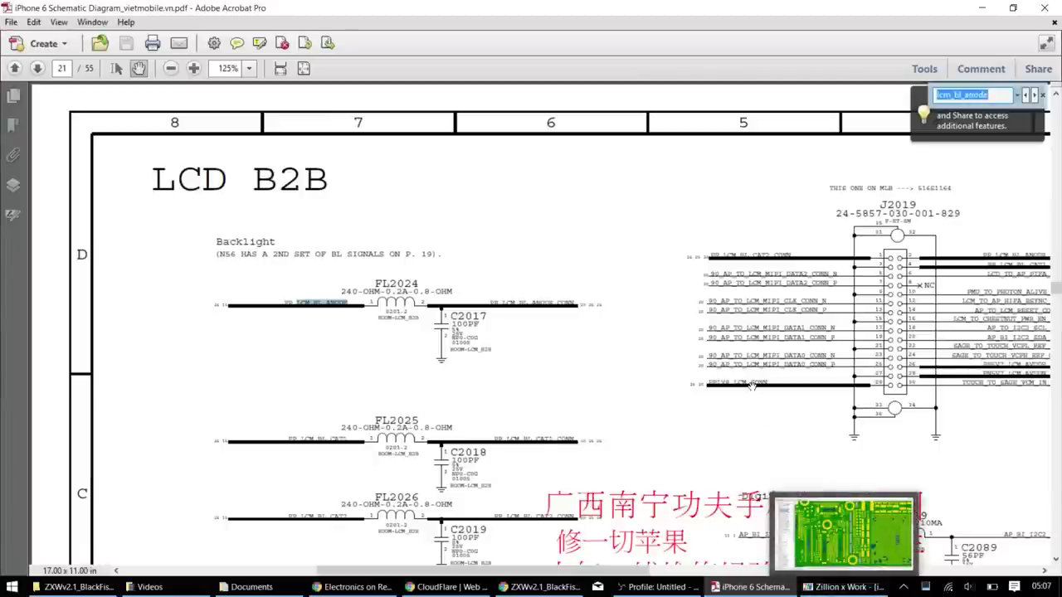
- Switch back to the board layout in Zillion x Work, locate FL2024 beside connector J2019, and highlight the net on its pin 2
left_click(812, 587)
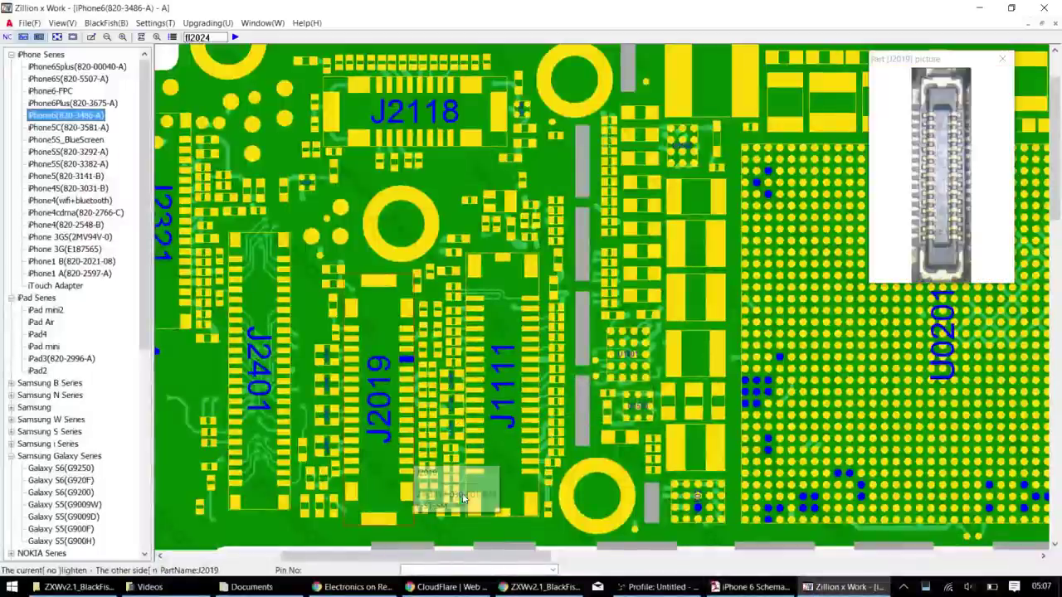
left_click(353, 268)
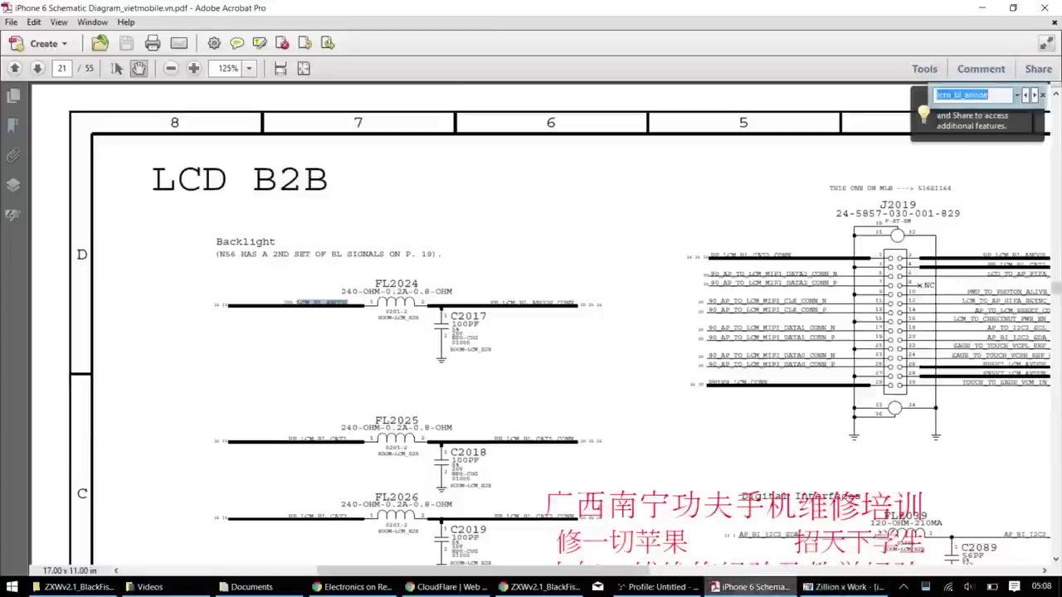
left_click(843, 587)
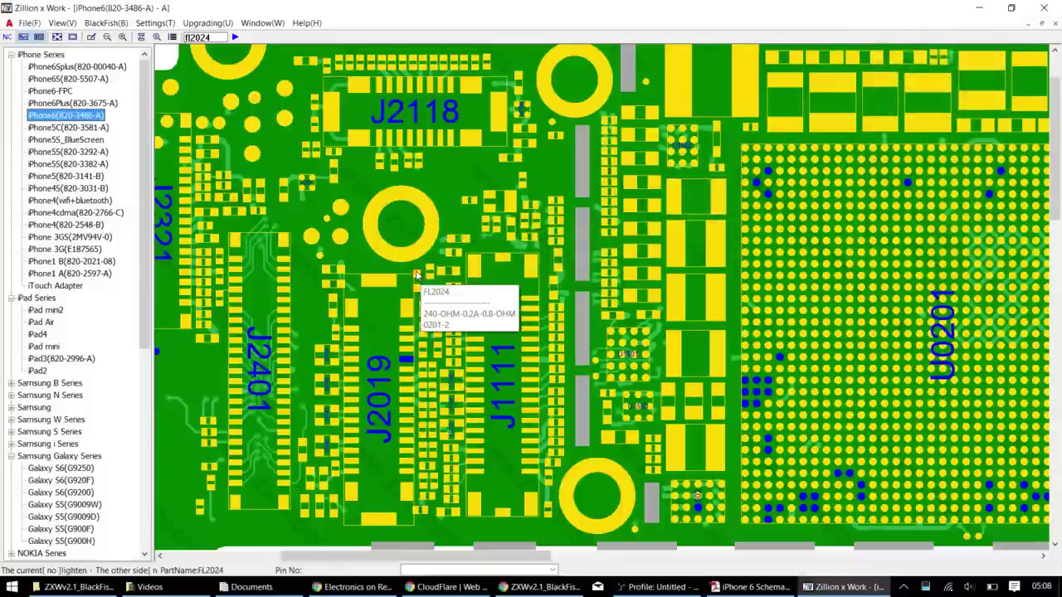
scroll(417, 274, "up", 2)
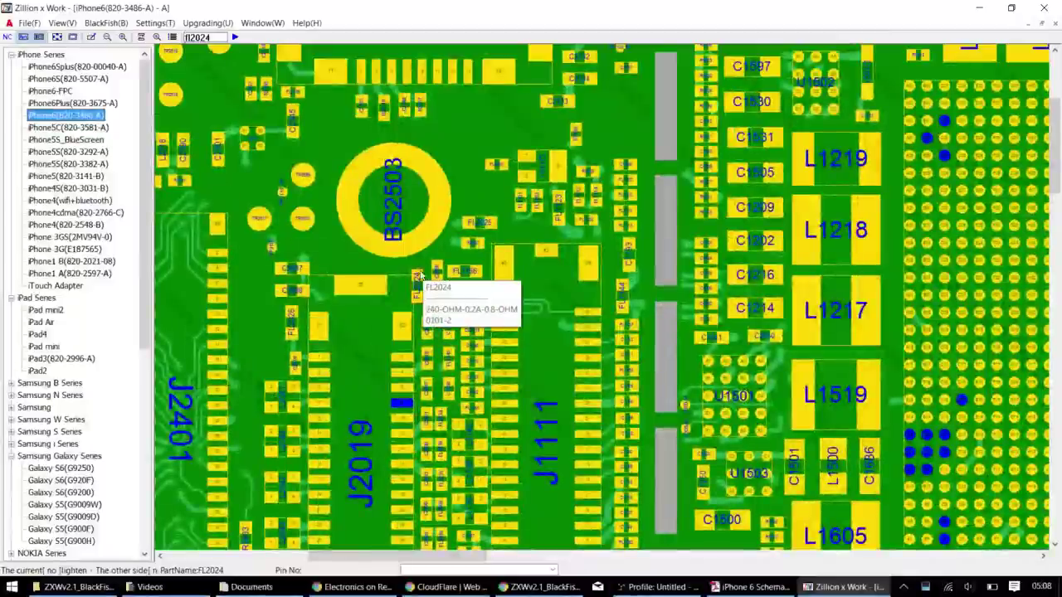
left_click(419, 278)
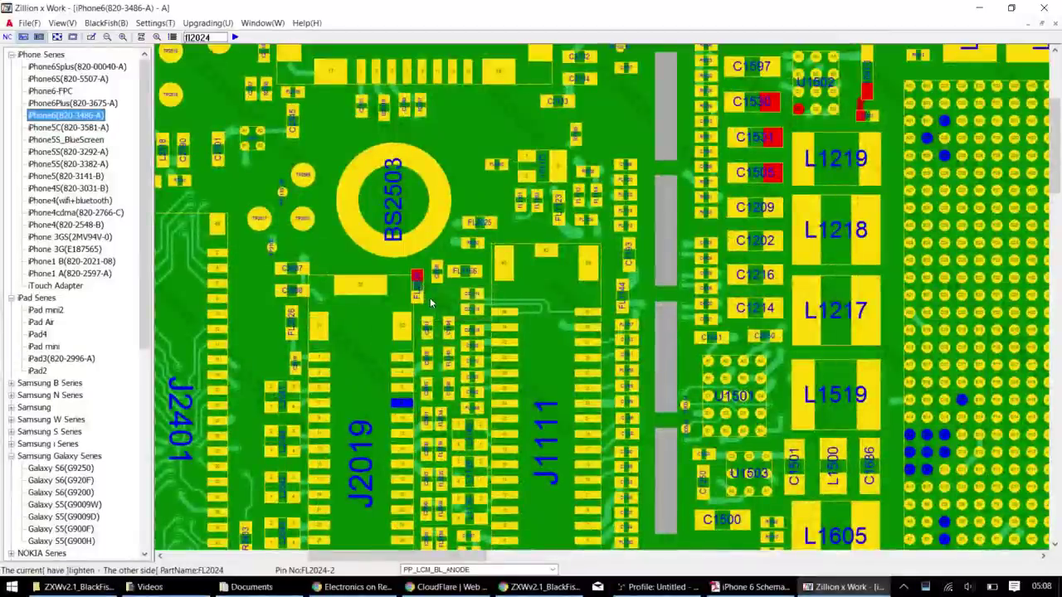
mouse_move(419, 282)
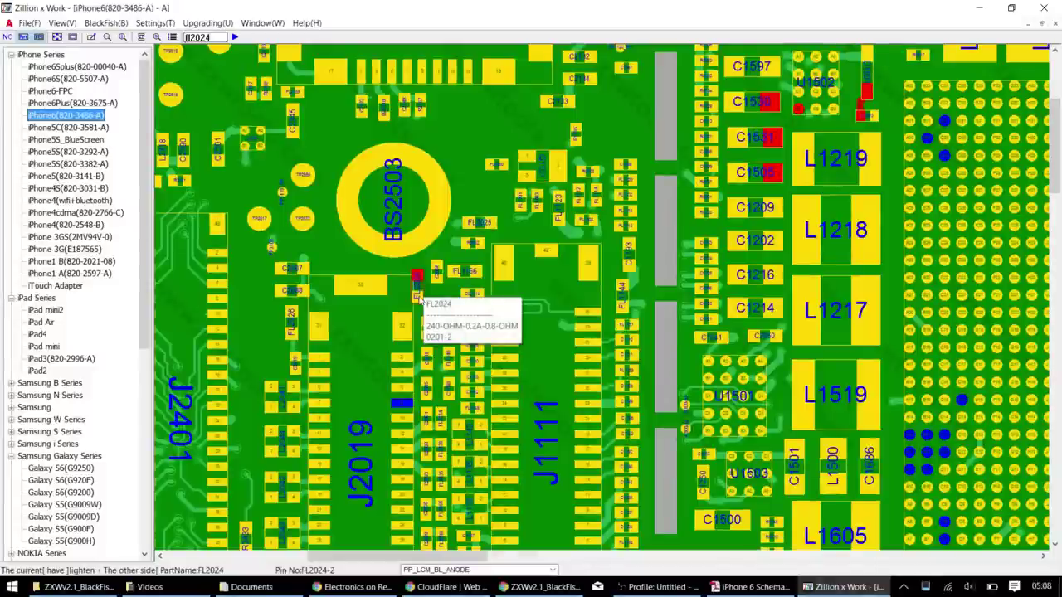
- Highlight the net on FL2024's pin 1 and trace it through C2017 to connector J2019
left_click(418, 299)
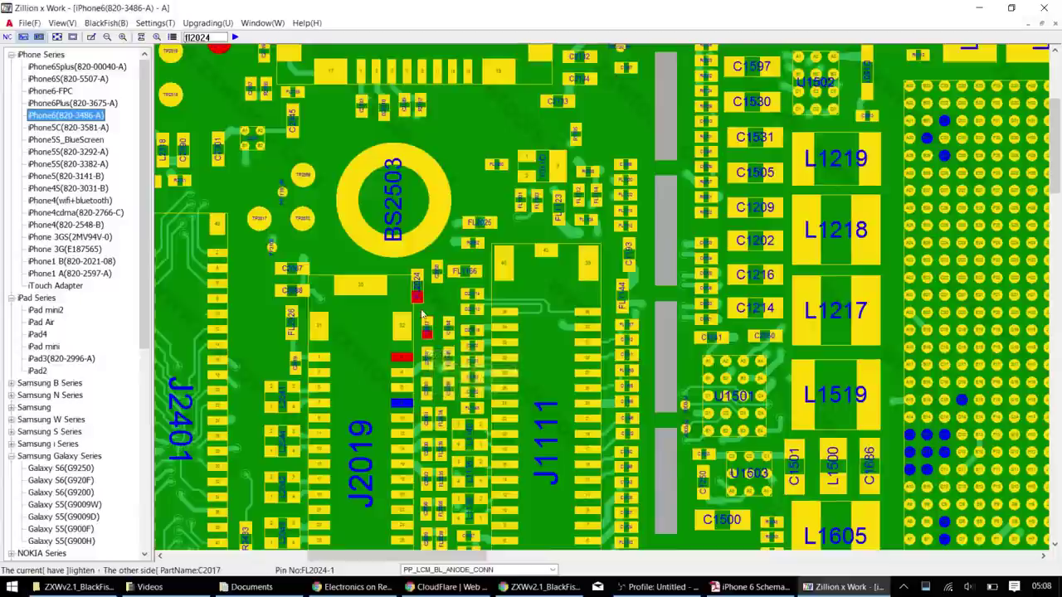
mouse_move(406, 360)
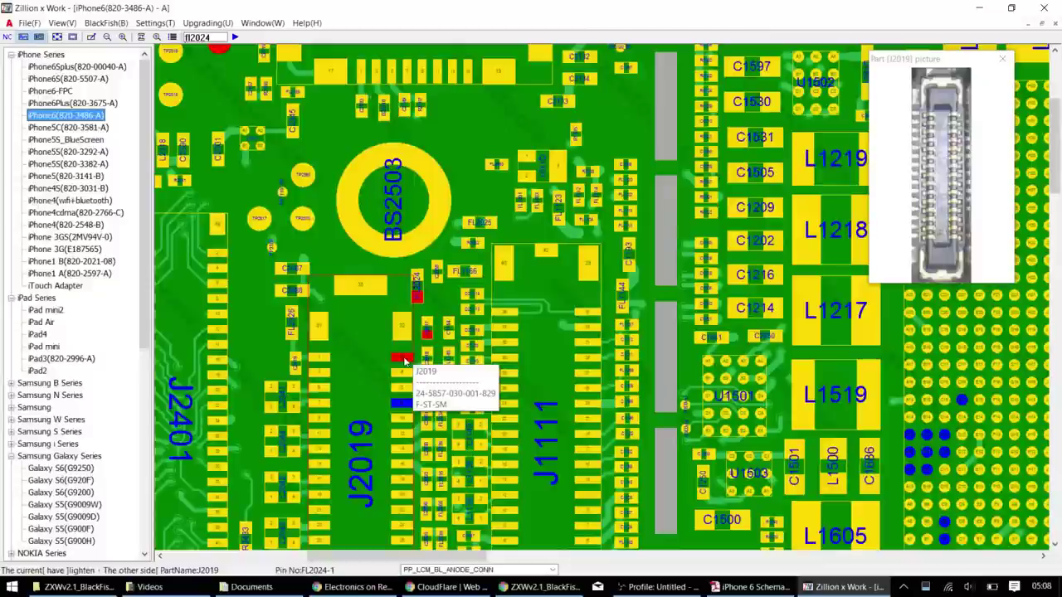
mouse_move(596, 289)
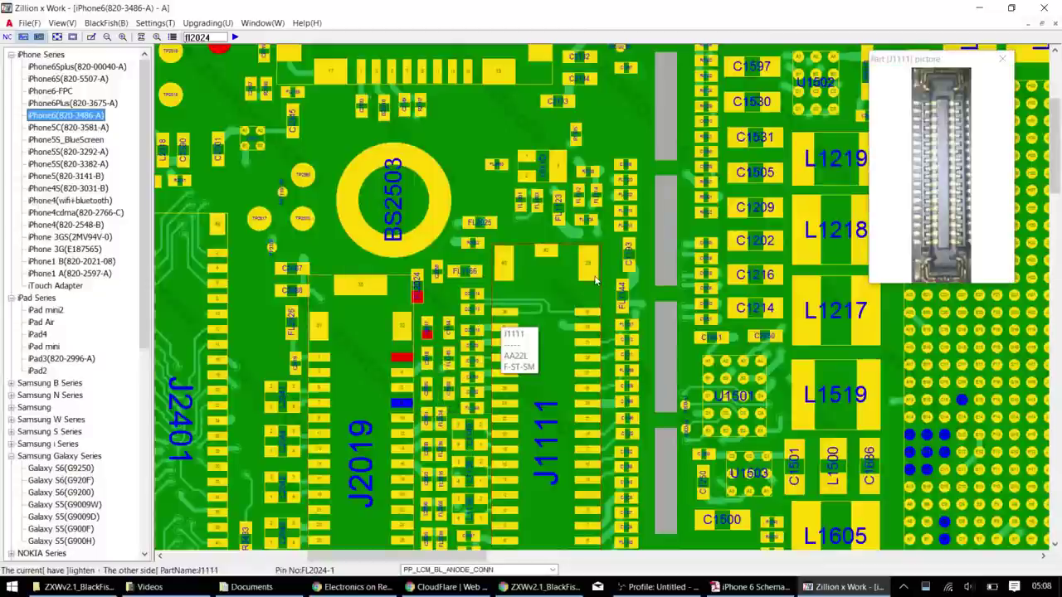
mouse_move(1052, 191)
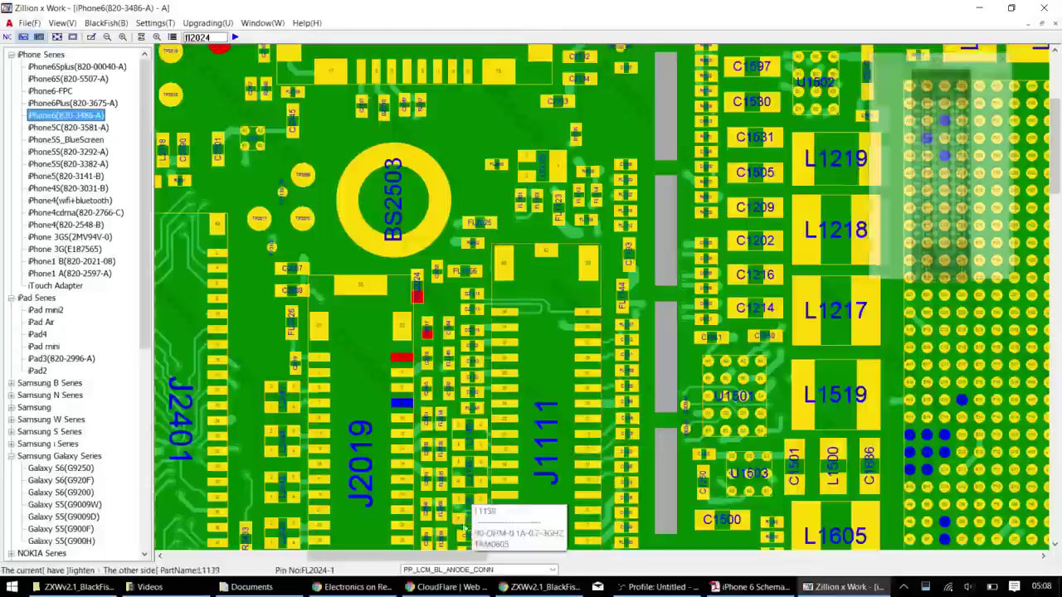
- Highlight the net PP_LCM_BL_ANODE by choosing it by name, and examine its pads on capacitors C1530, C1531 and C1505
left_click(552, 570)
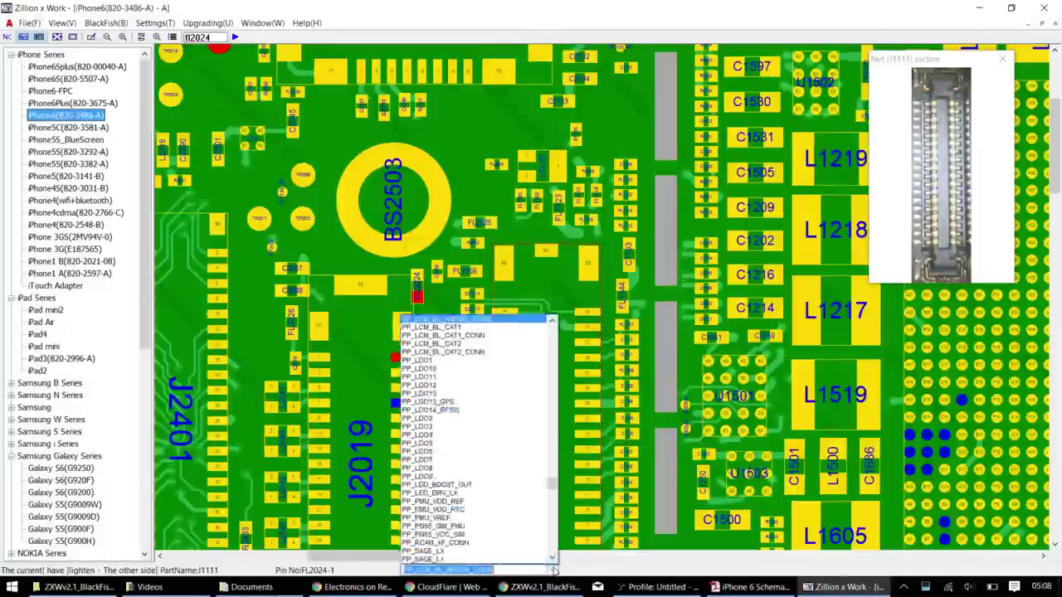
type("PP_LCM_BL_ANODE")
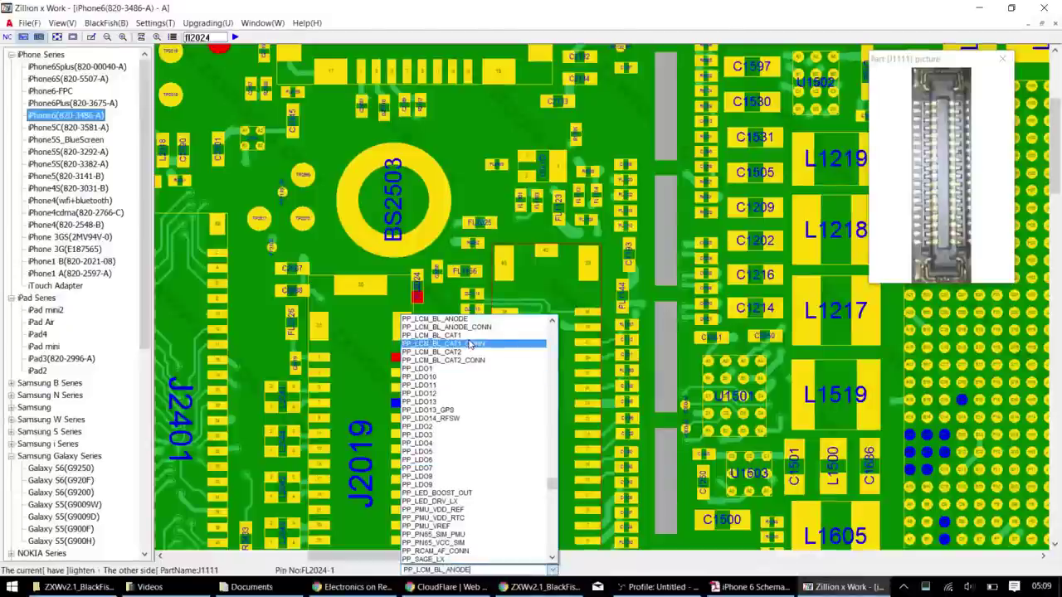
left_click(460, 325)
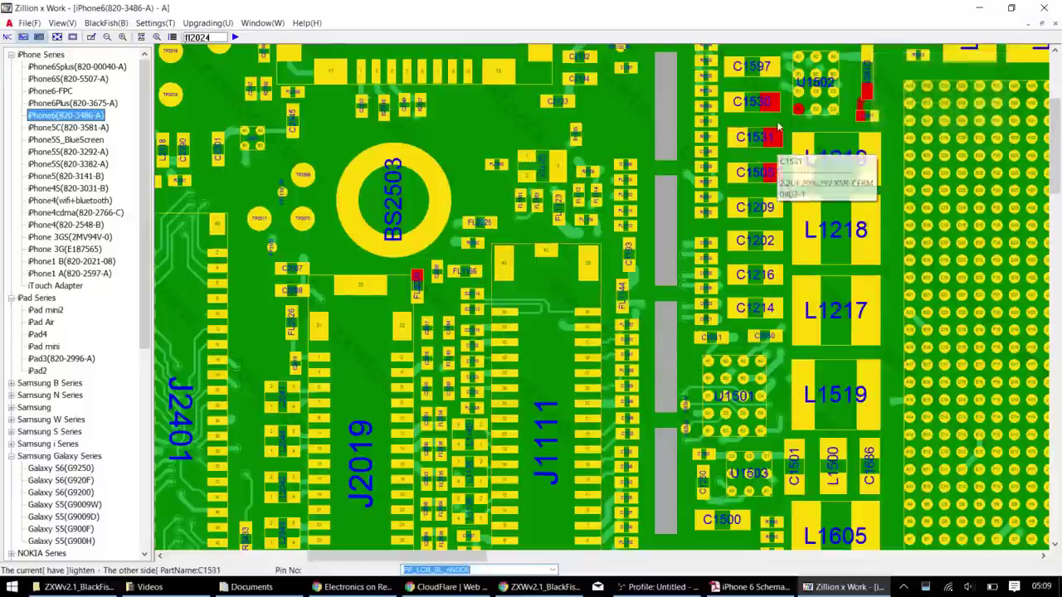
mouse_move(780, 172)
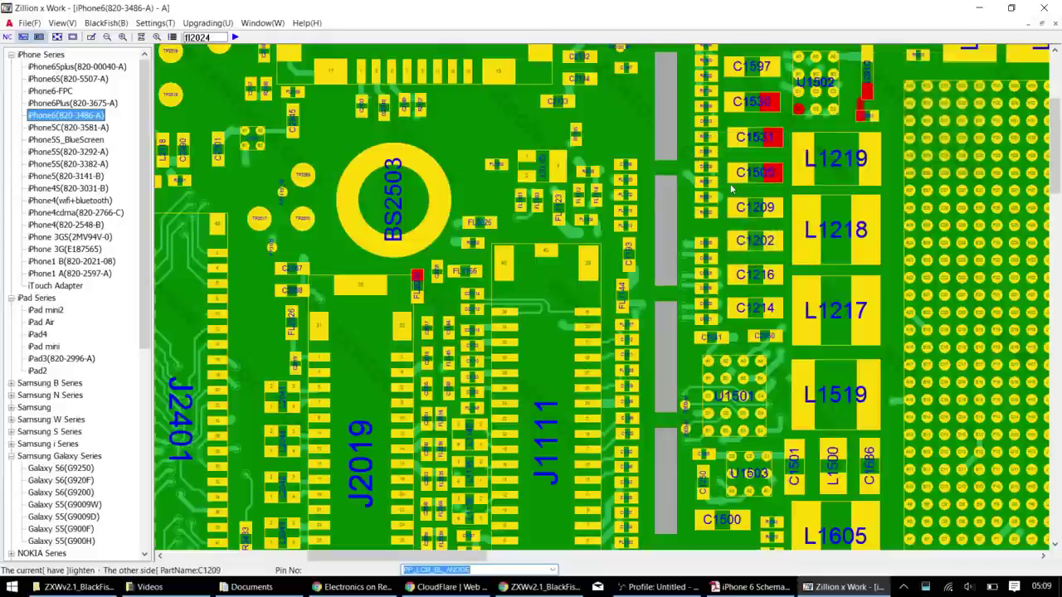
mouse_move(537, 384)
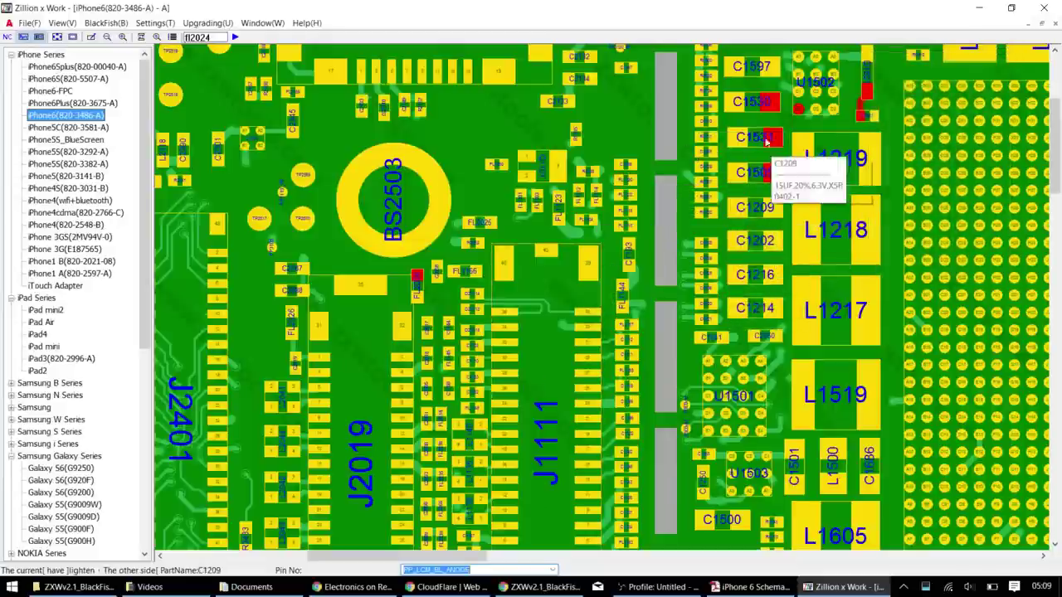
mouse_move(755, 143)
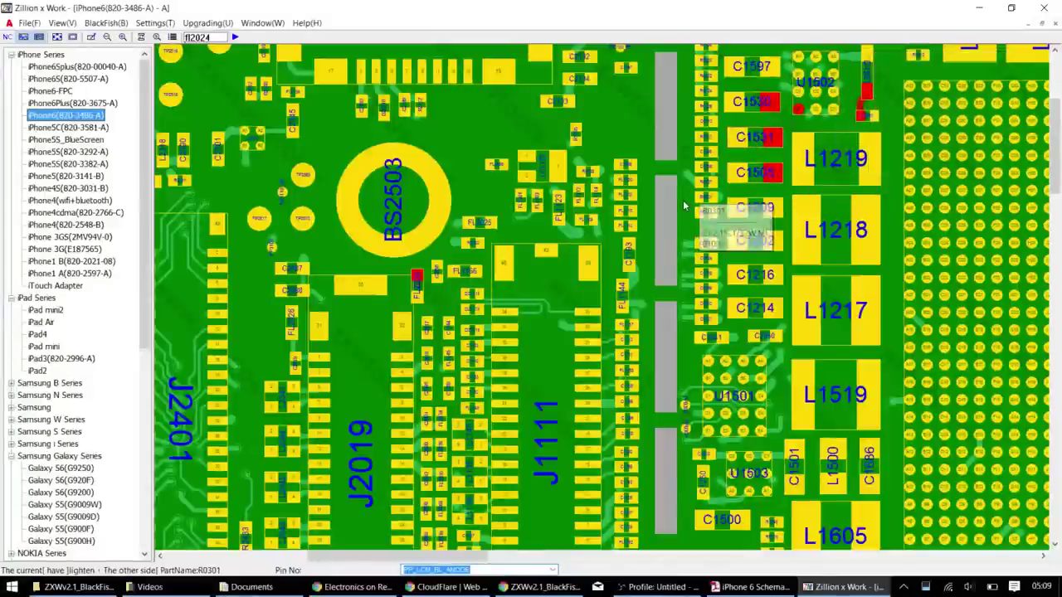
mouse_move(759, 199)
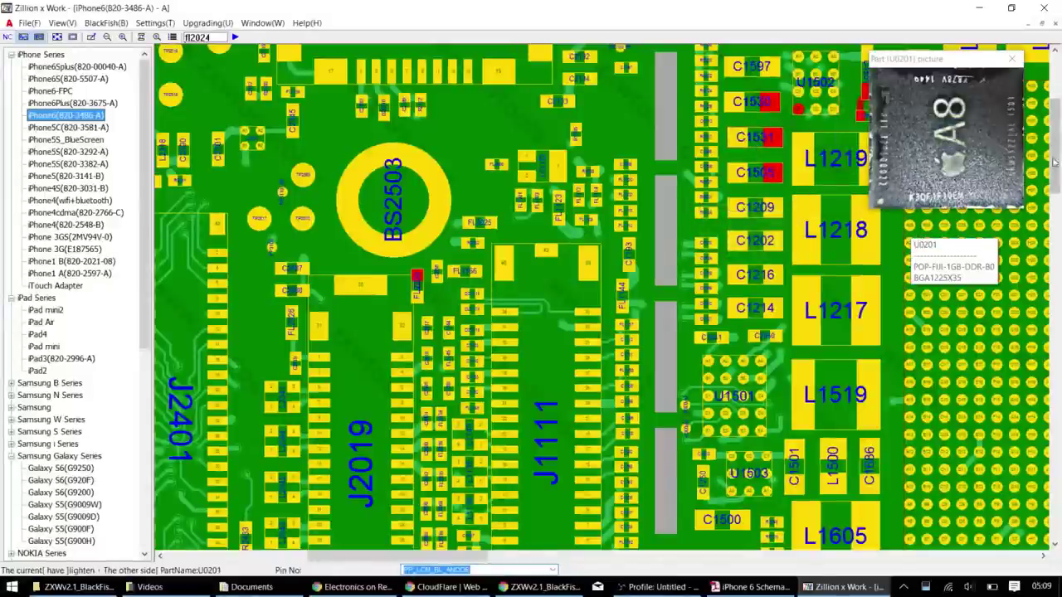
- Examine the backlight area around U1502, then highlight the net on D1501's anode pin and follow it to U1502 and coil L1503
left_click_drag(1056, 163, 1056, 141)
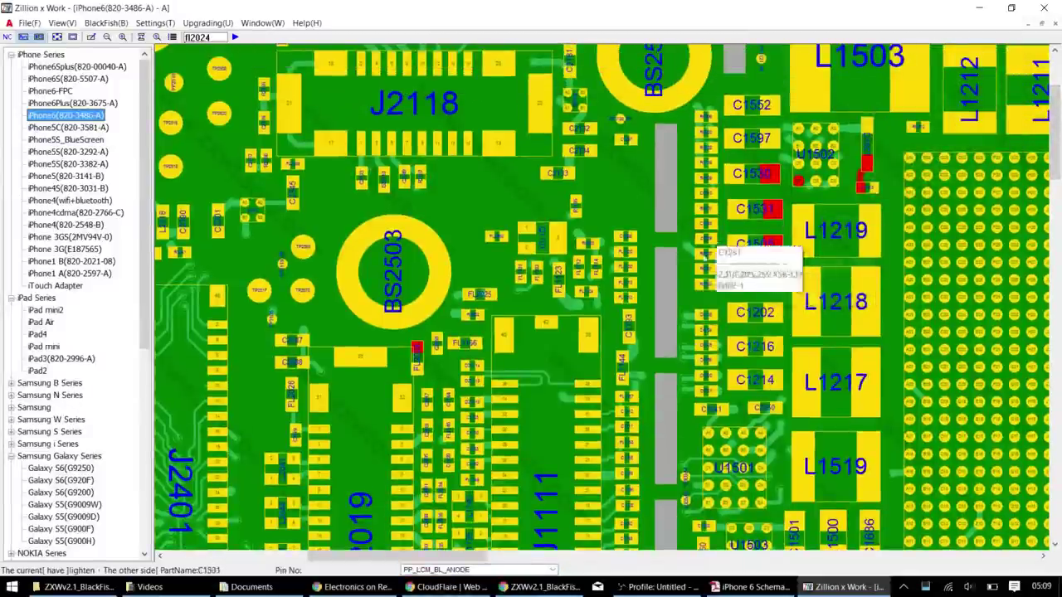
mouse_move(752, 226)
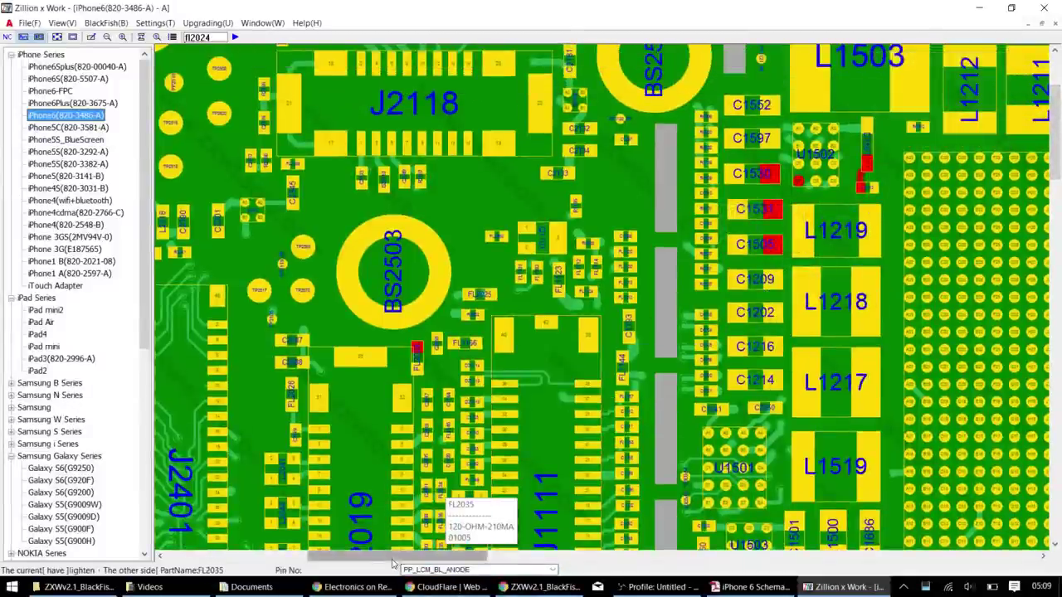
left_click_drag(396, 564, 425, 564)
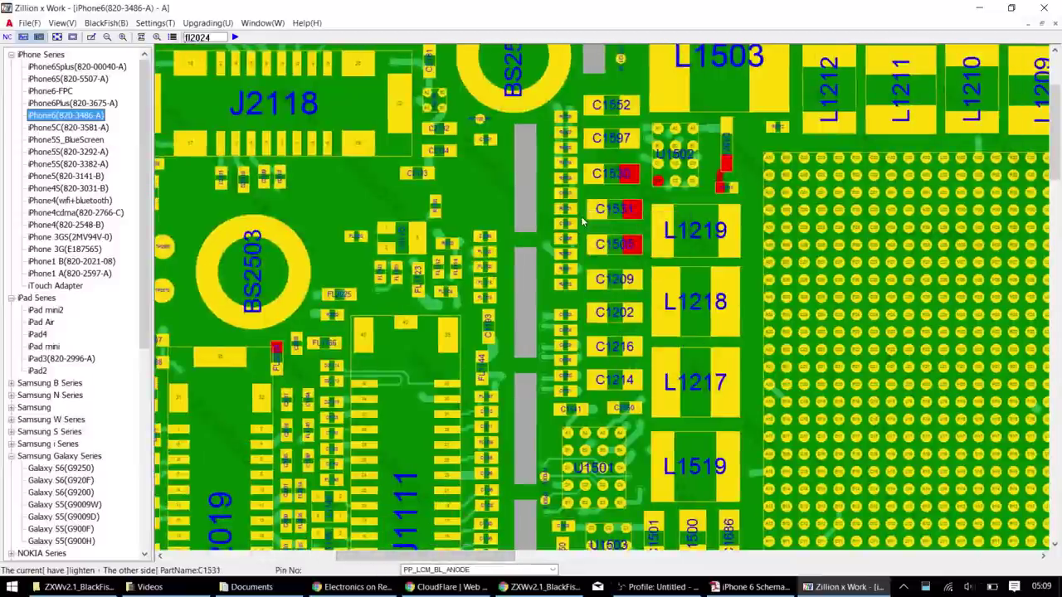
mouse_move(639, 231)
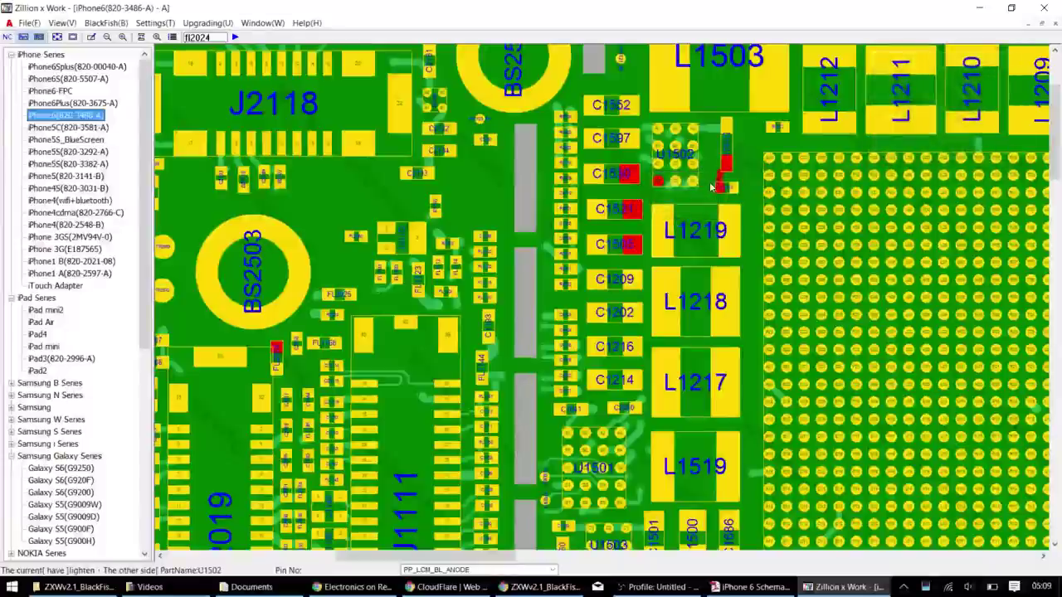
mouse_move(673, 187)
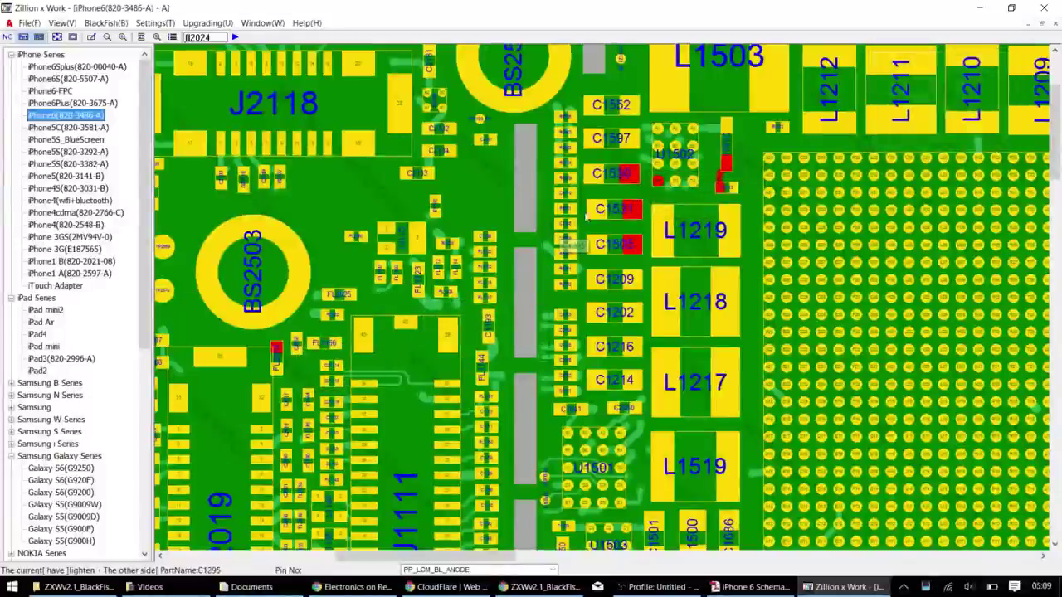
left_click(728, 135)
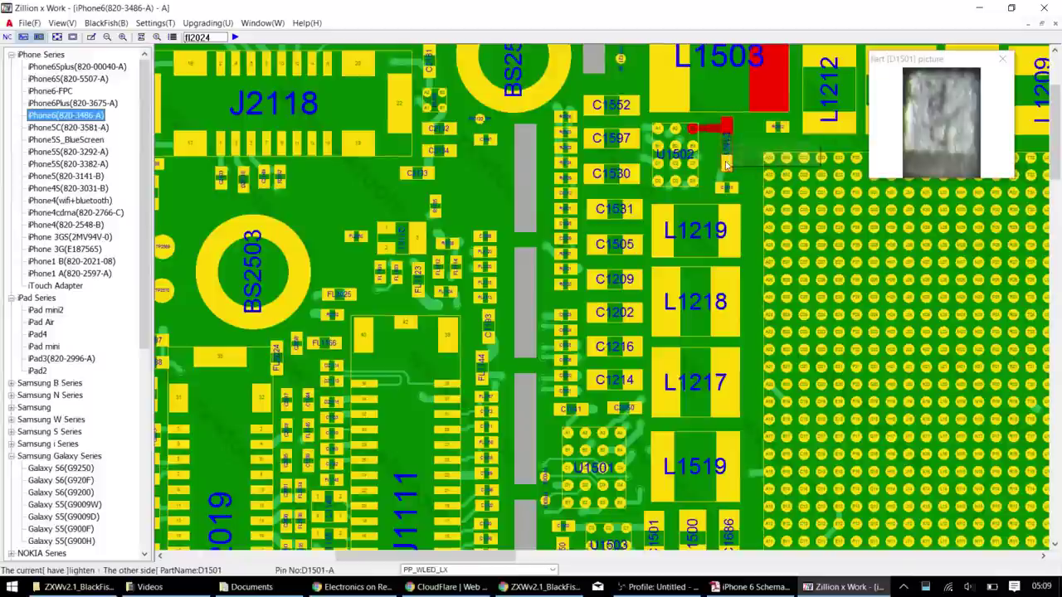
mouse_move(681, 131)
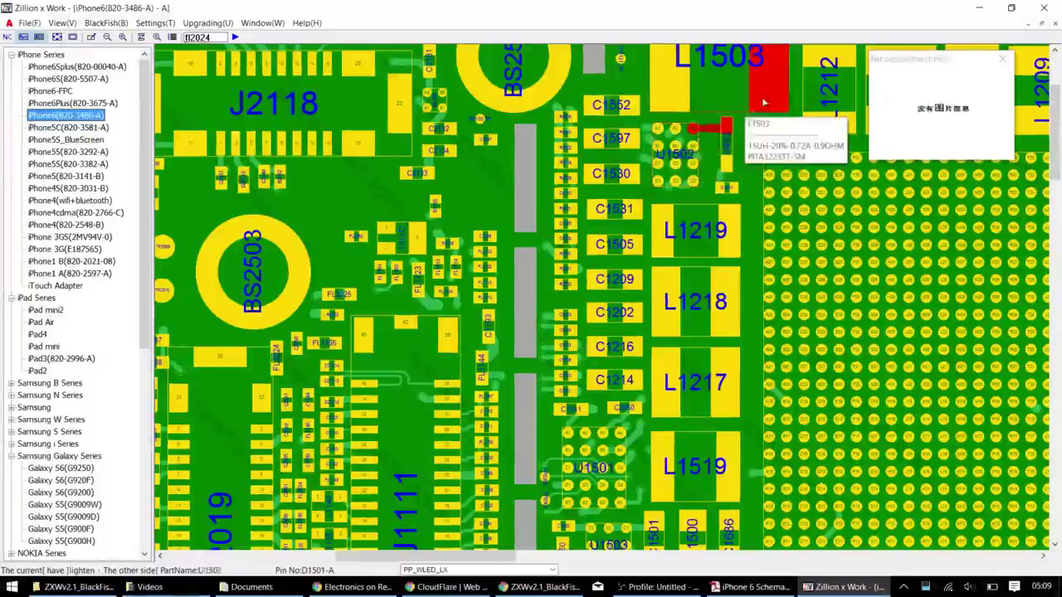
- Highlight the net on D1501's cathode pin and inspect the connected pads on the nearby capacitors
left_click(730, 168)
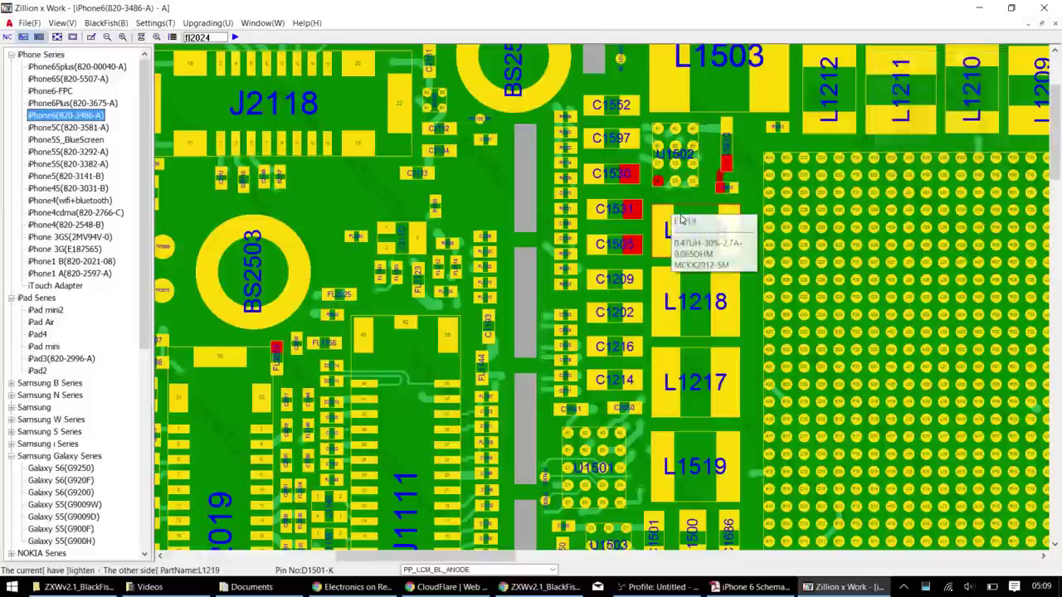
mouse_move(689, 213)
mouse_move(612, 177)
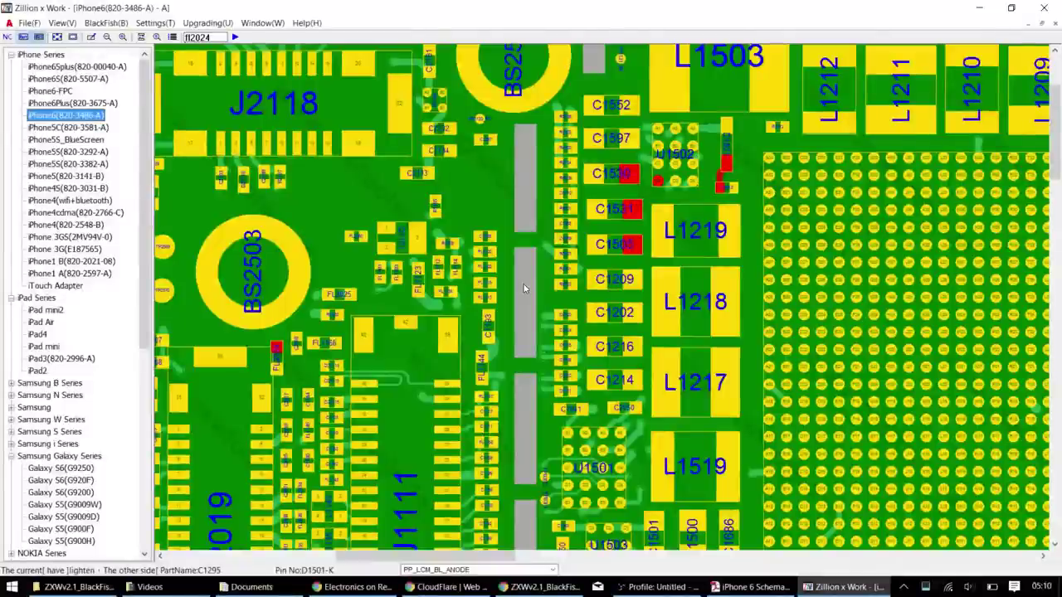
- Switch to Chrome, open microsolderingsupply.com in a new tab, and enter zxw in the store's search
left_click(540, 587)
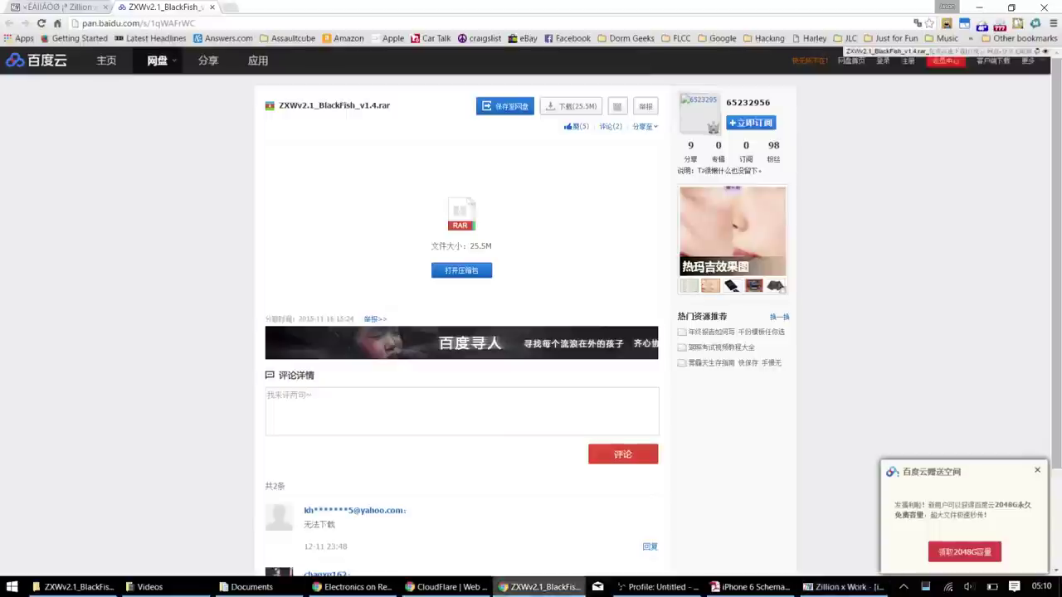
key("ctrl+t")
type("mi")
key("Return")
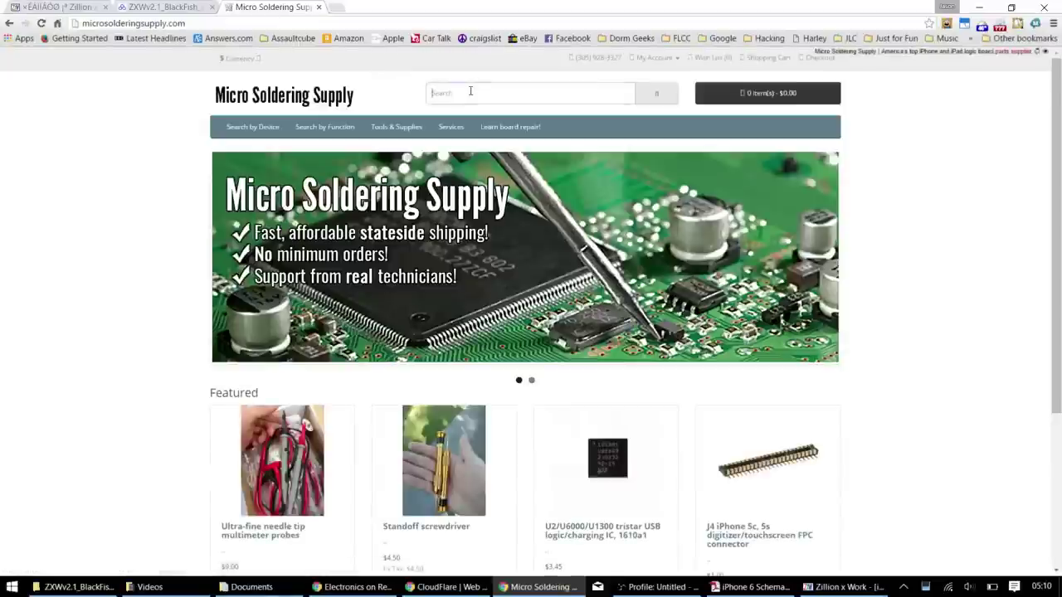
left_click(471, 92)
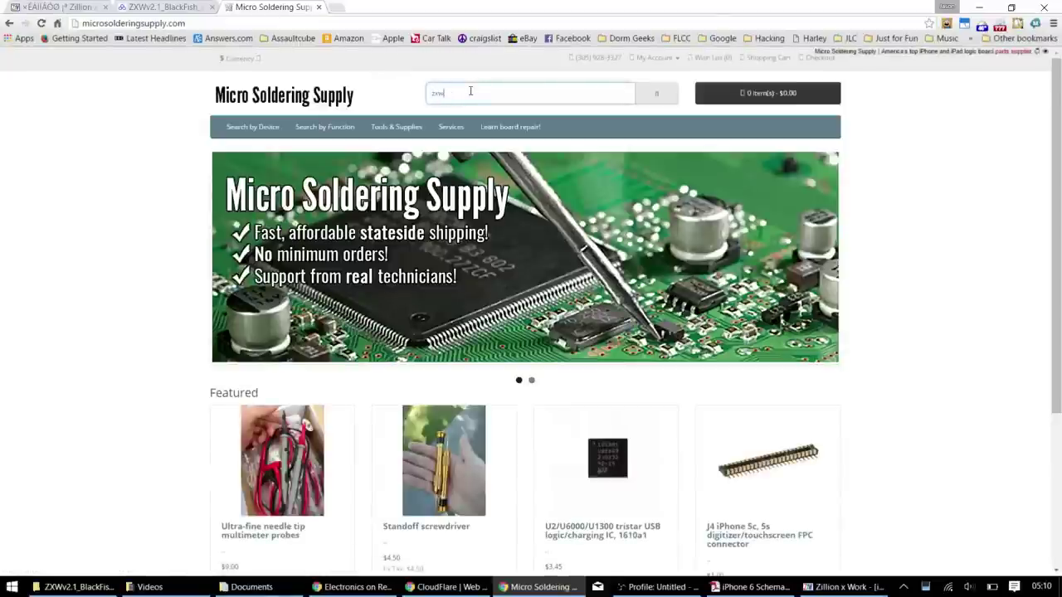
left_click(177, 6)
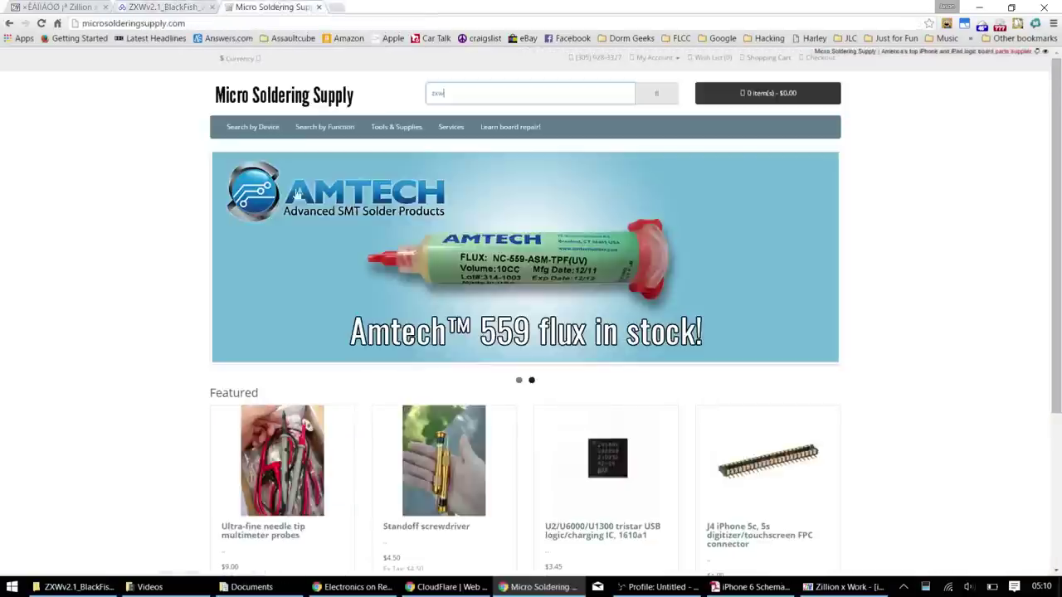